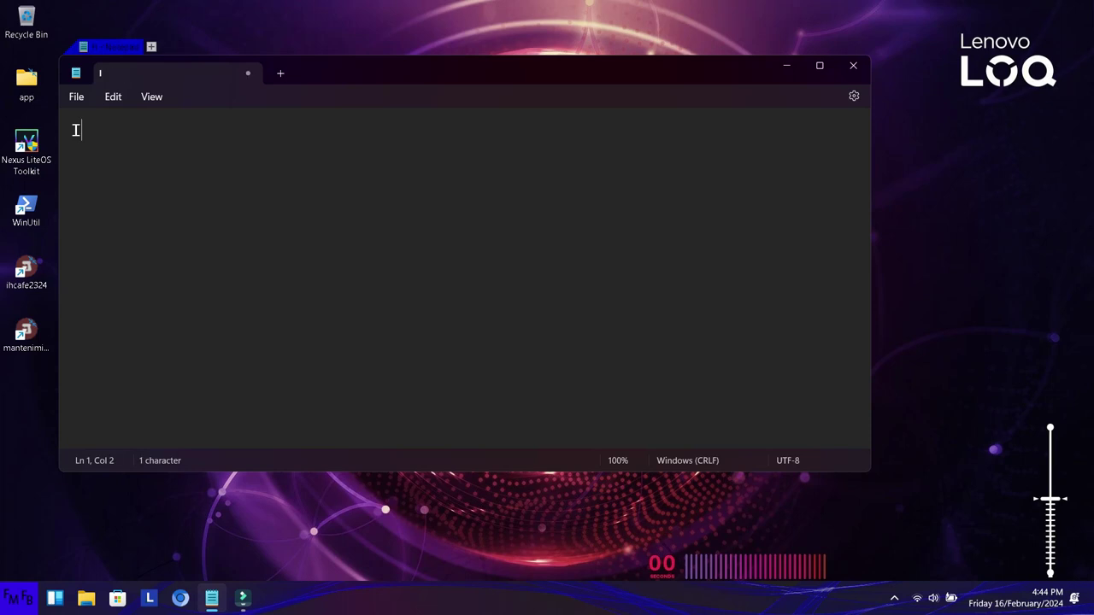
Step: Type the English data-entry-form intro, then '/' and its Spanish translation ending 'con VBA.'
text(n this video I will show you how to create a )
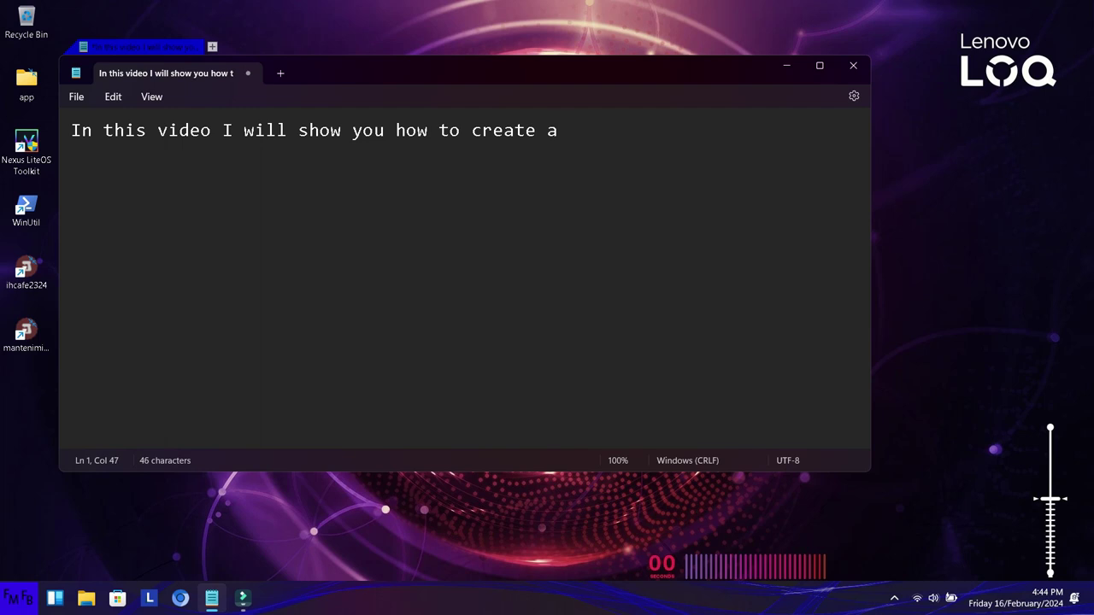
text(data entry form in exce)
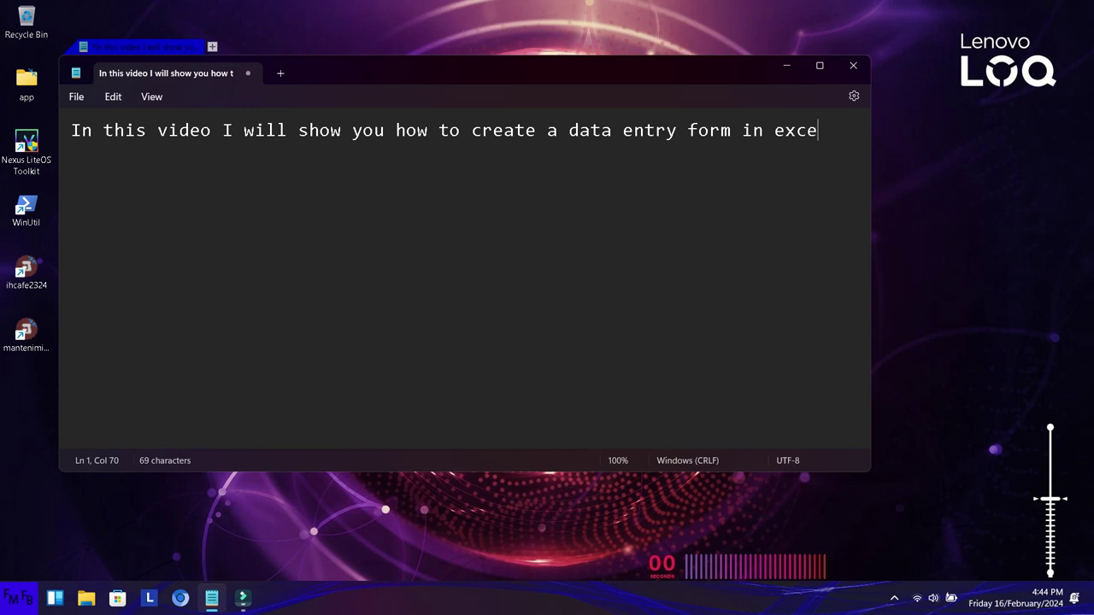
text(l with )
text(VBA)
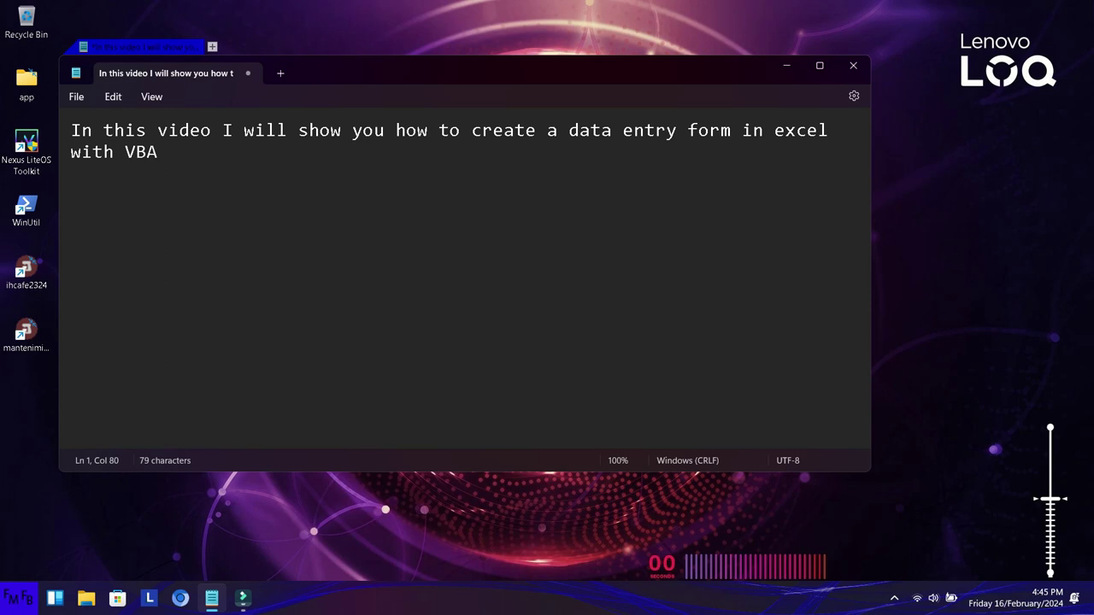
text(./En este )
text(video,)
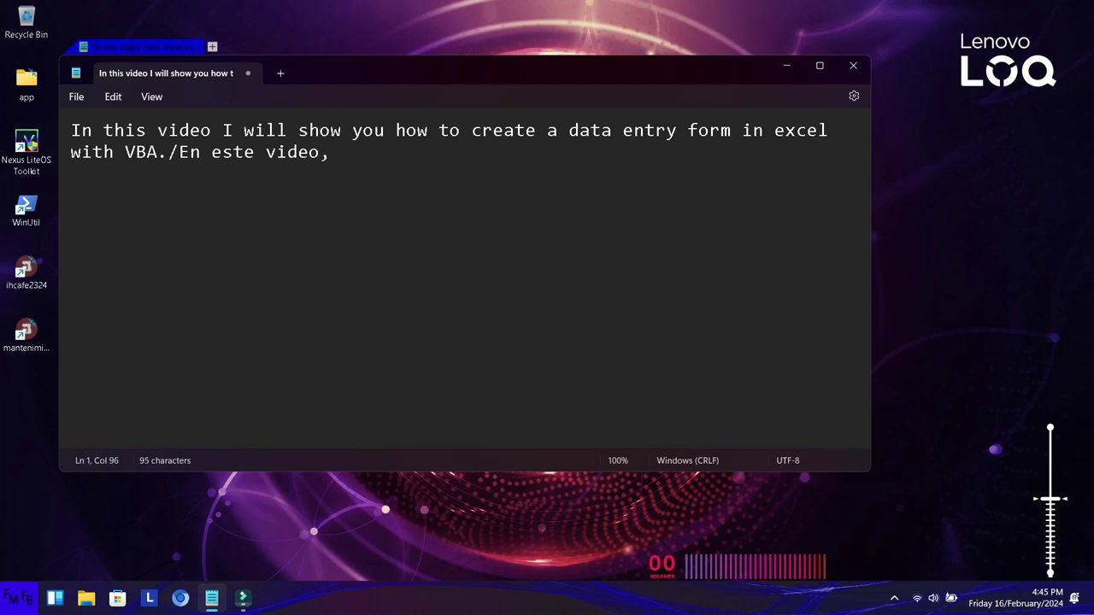
text( yo les mostrar)
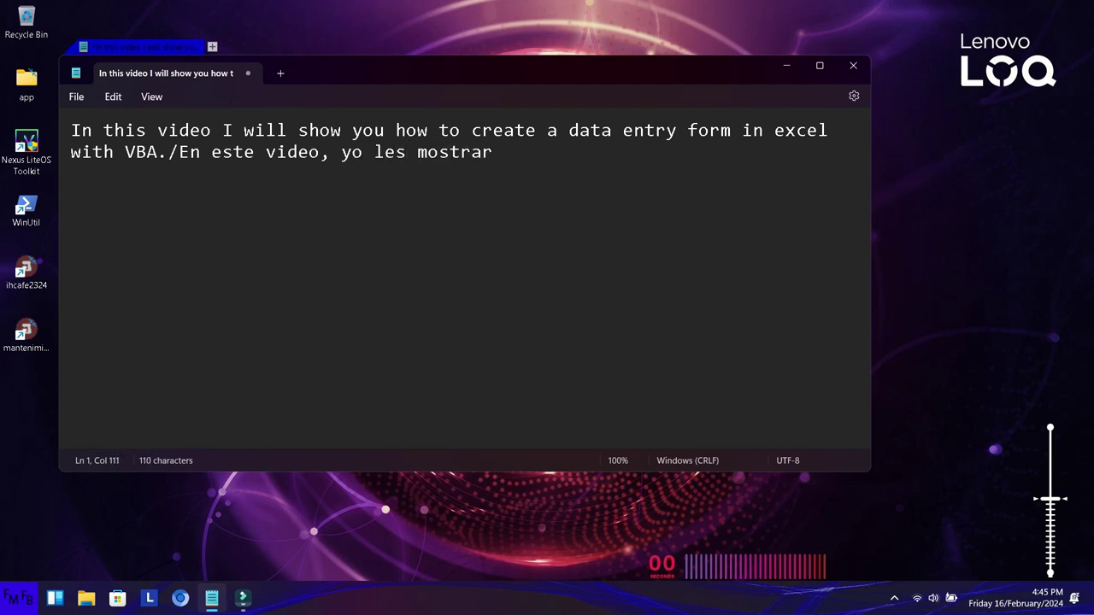
text(é como hacer )
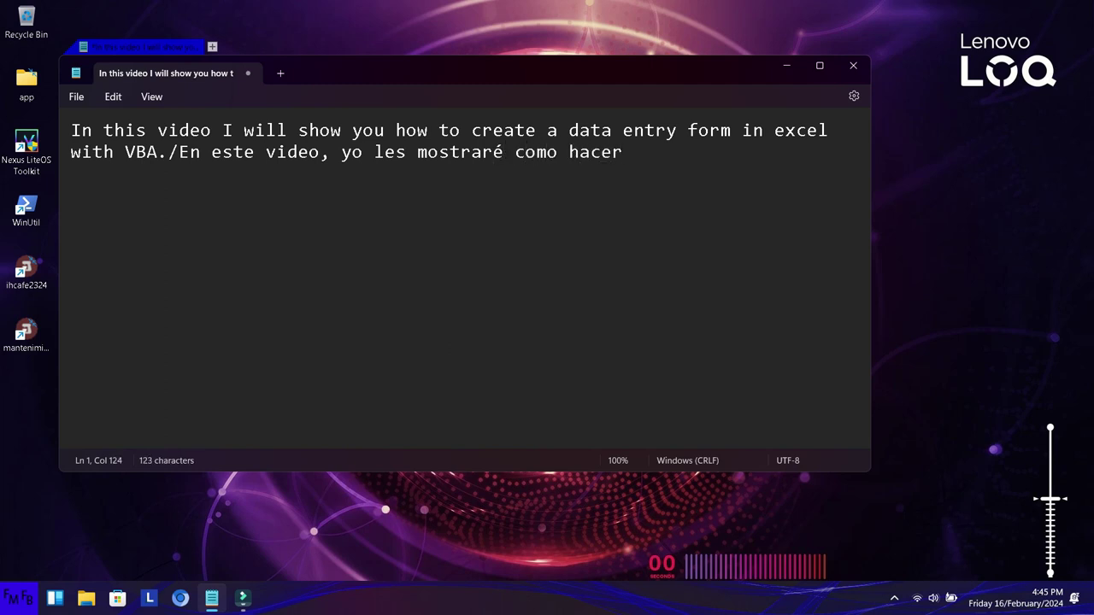
text(una)
text( entrada de de)
key(BackSpace)
text(atos en excel )
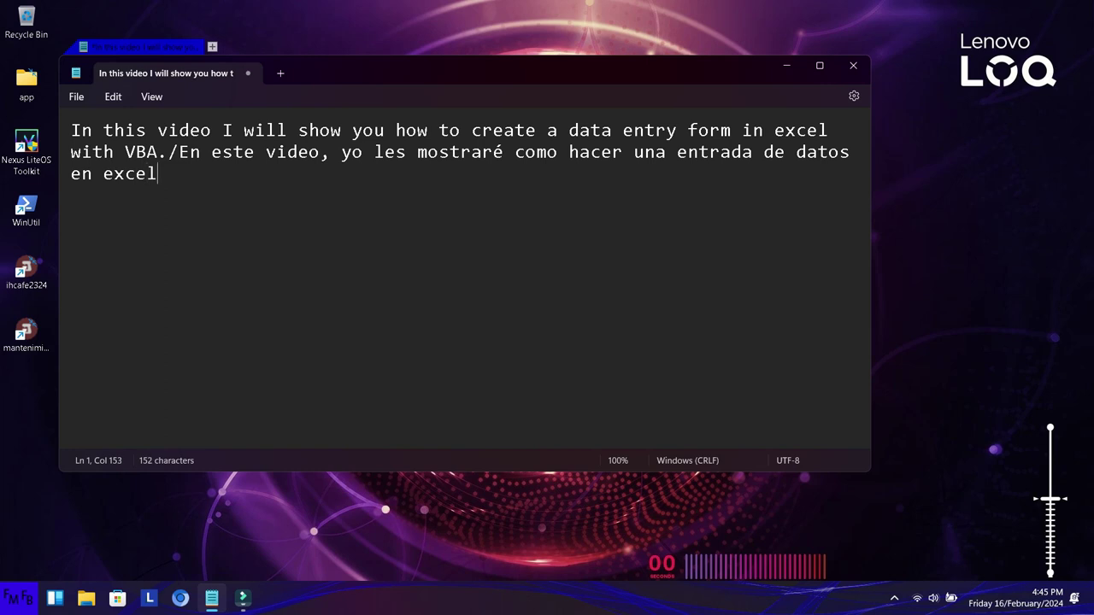
text(con vba)
key(BackSpace)
key(BackSpace)
key(BackSpace)
text(VBA.)
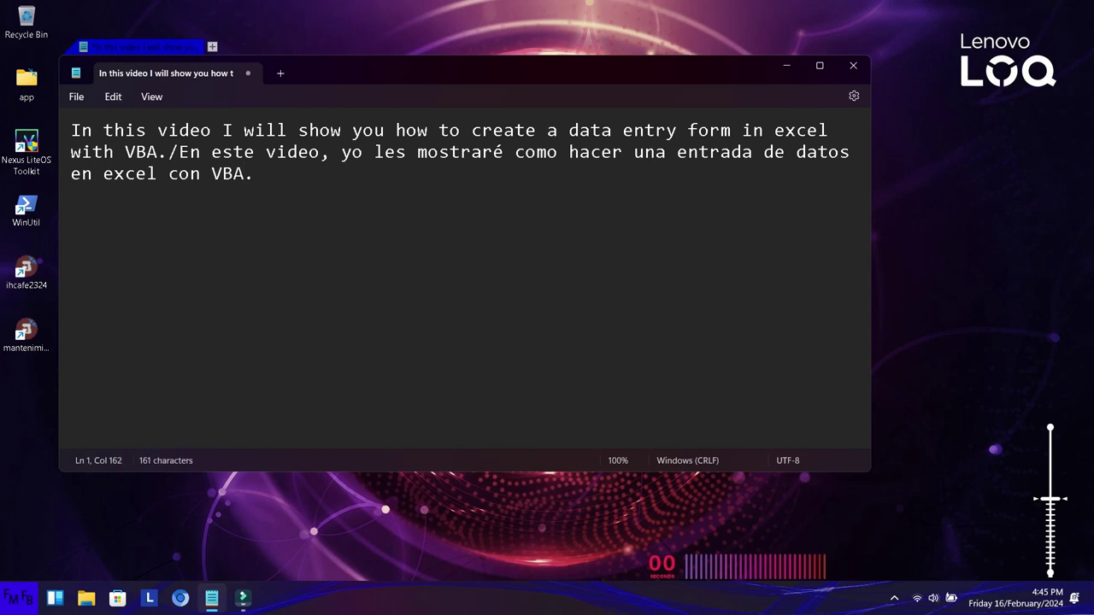
key(super)
Step: Launch Excel, create a blank workbook Book1, and open Visual Basic from the Developer tab
key(Tab)
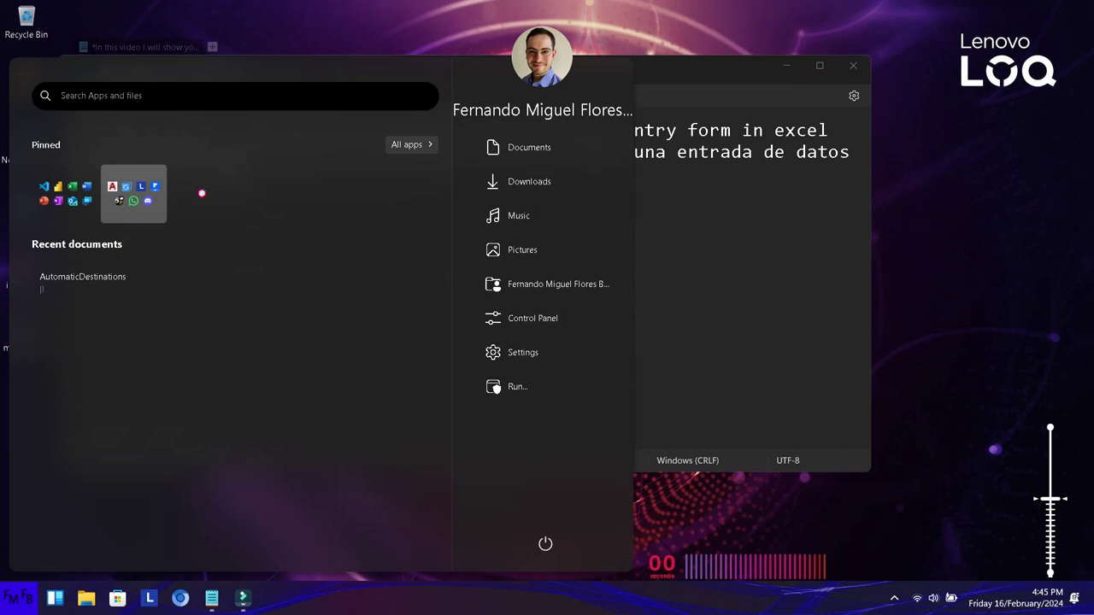
key(Left)
key(Return)
key(Right)
key(Right)
key(Return)
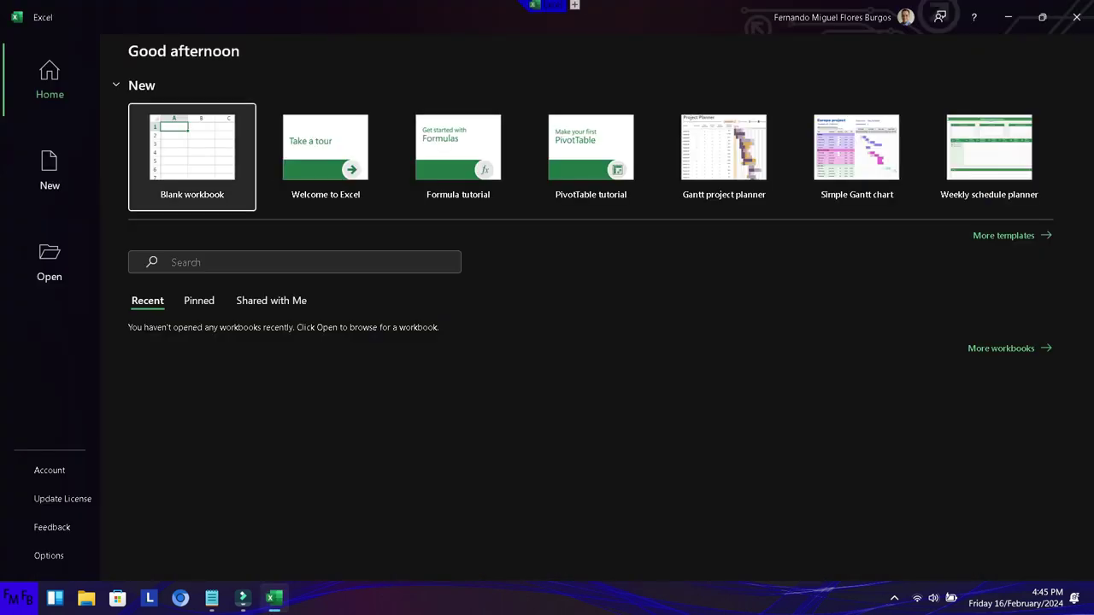
key(Return)
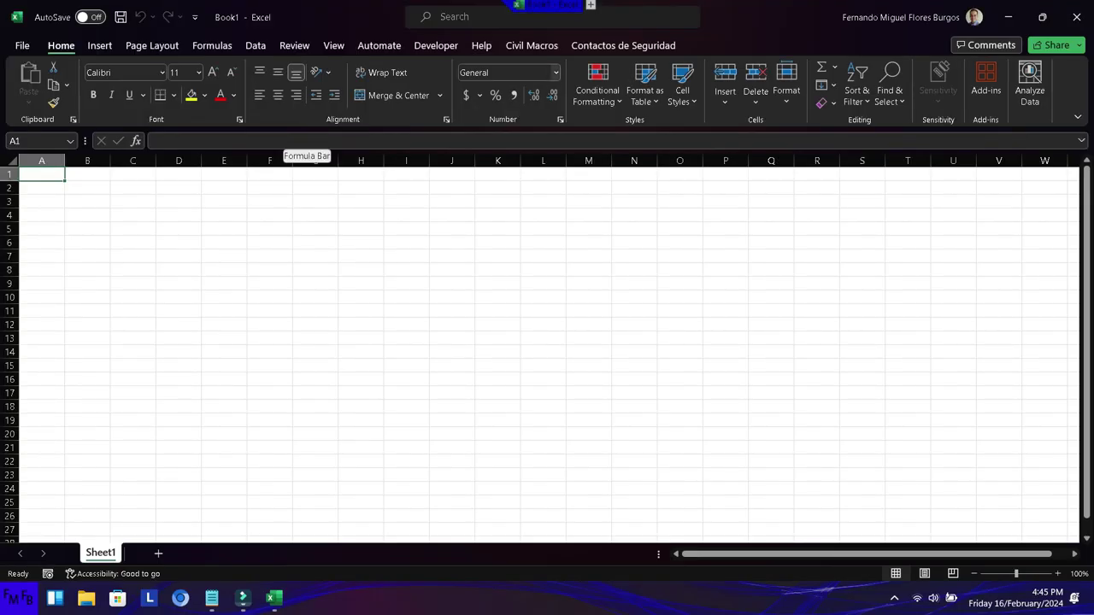
click(436, 46)
click(28, 86)
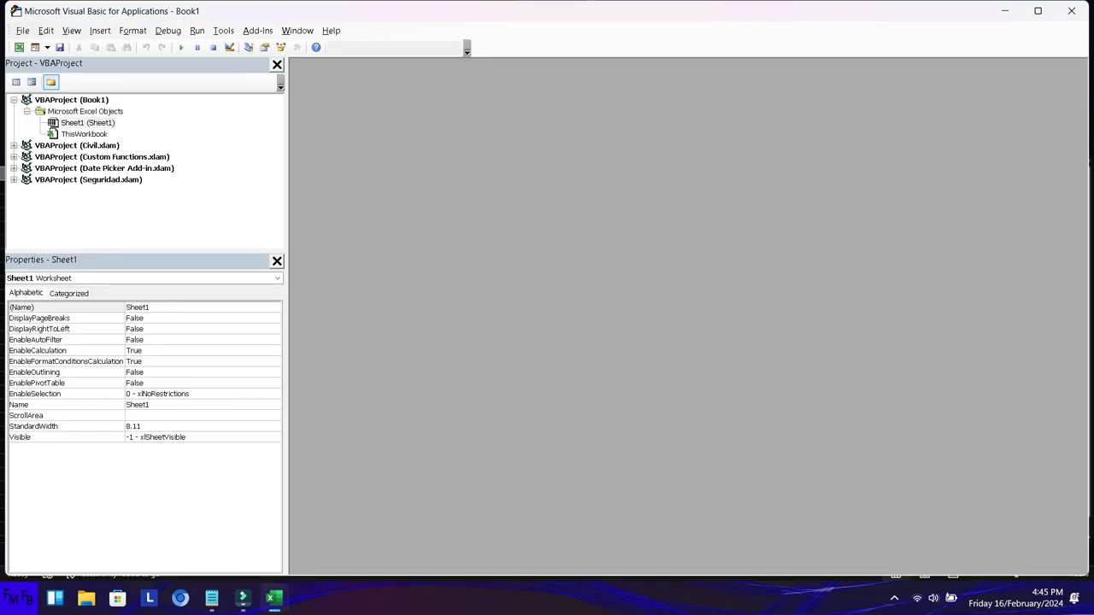
Step: Insert a UserForm under Sheet1 and enlarge UserForm1 to about twice its size
right_click(79, 121)
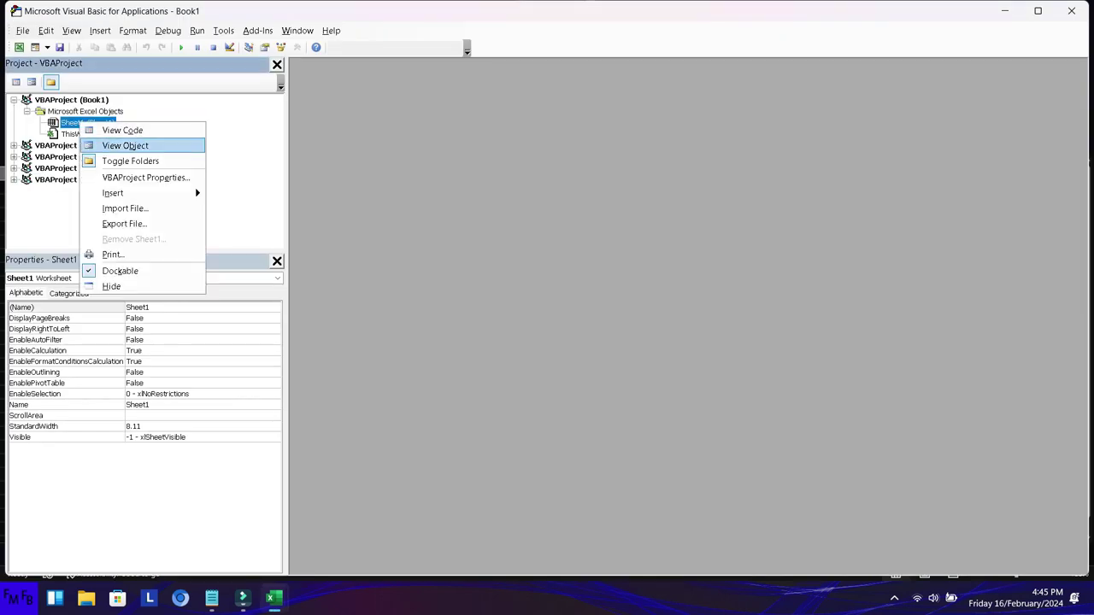
mouse_move(137, 193)
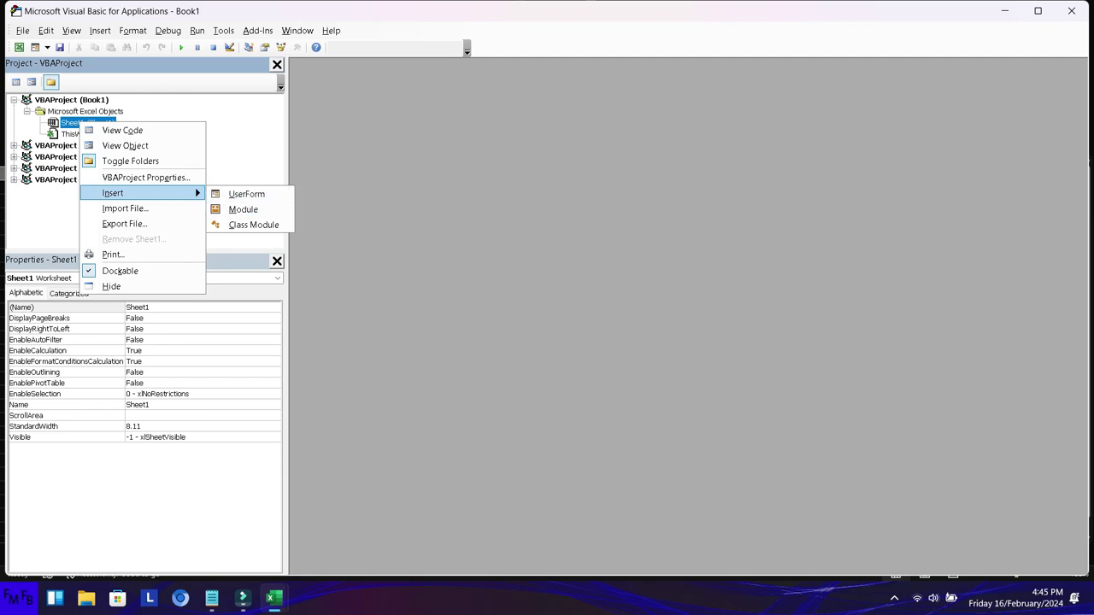
click(246, 194)
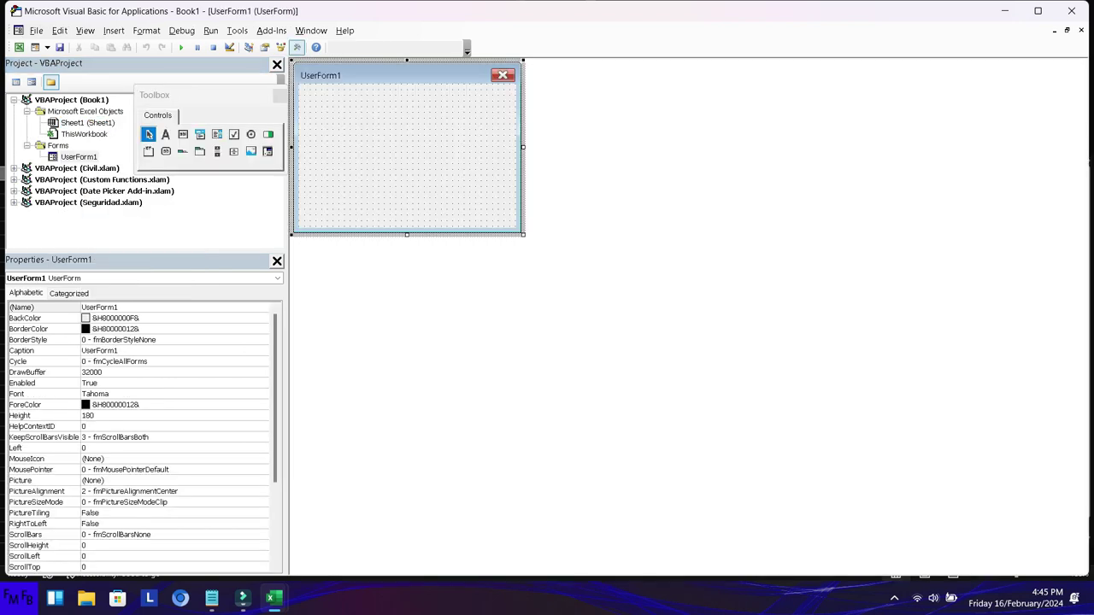
drag(523, 233, 799, 386)
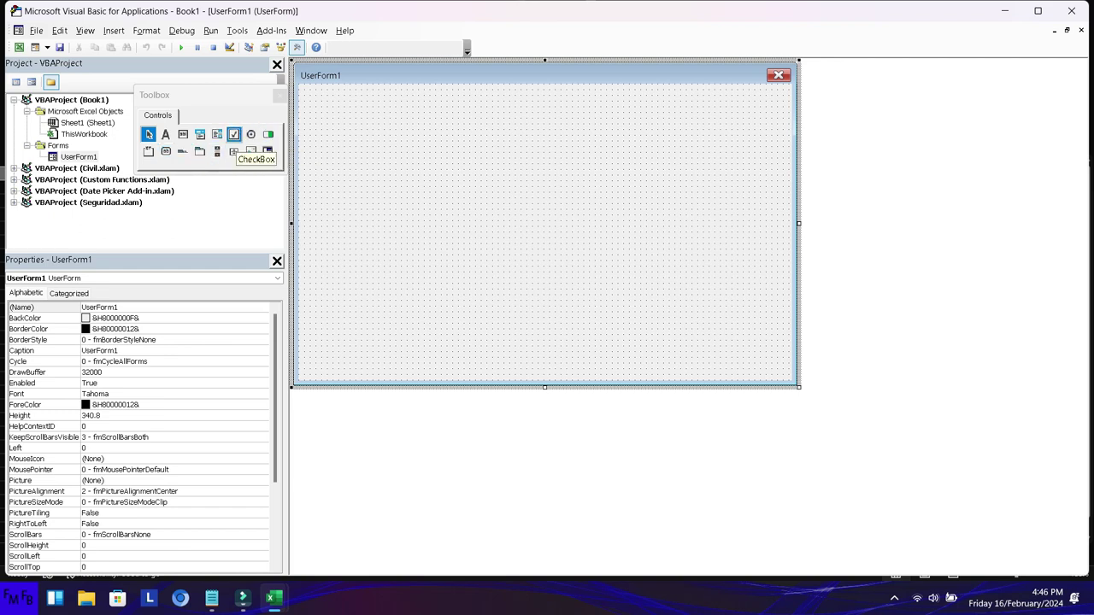
Step: Draw ListBox1 and stretch it across the form's lower half
click(217, 135)
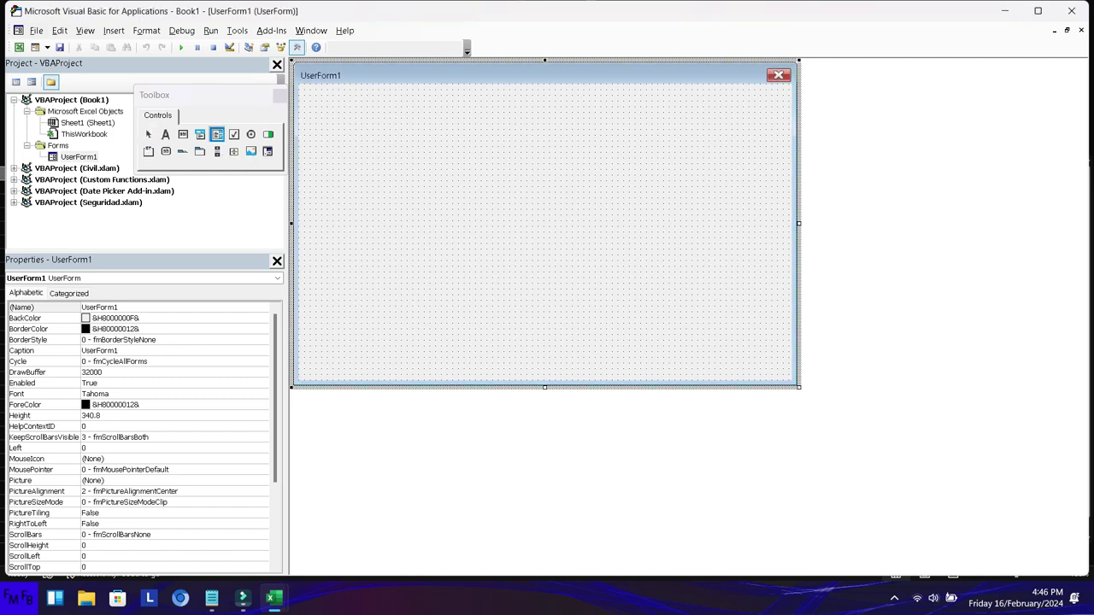
key(alt+F11)
key(alt+F11)
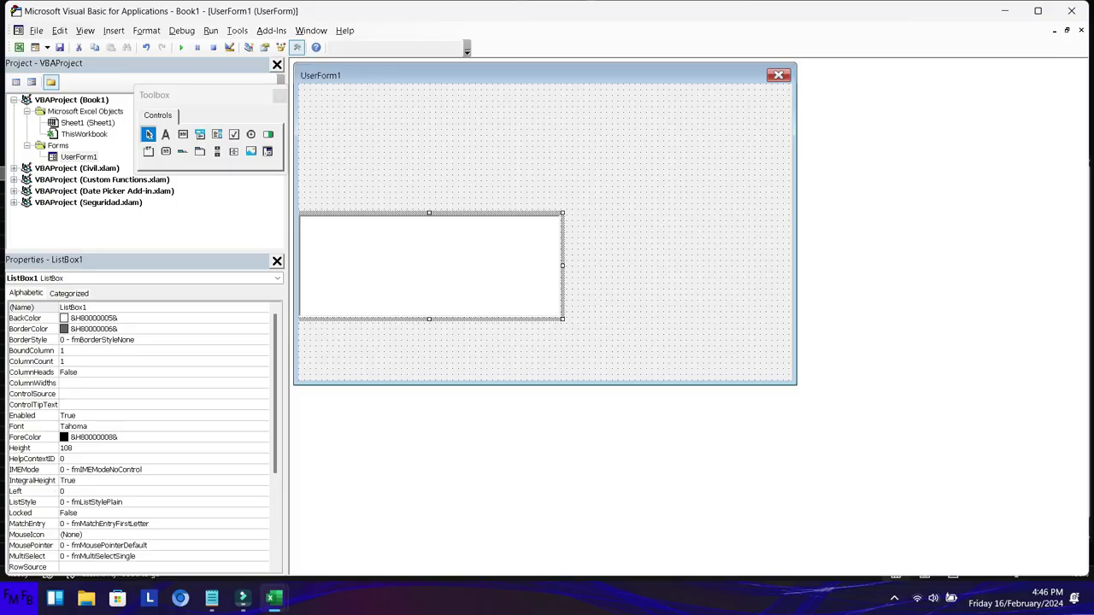
drag(562, 319, 668, 345)
drag(772, 363, 792, 381)
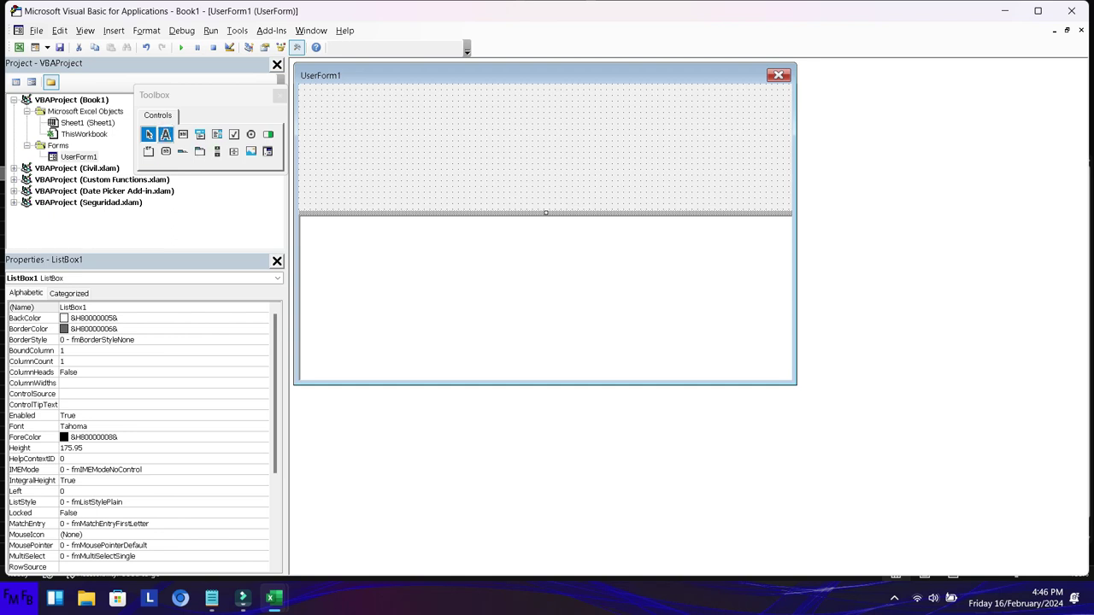
Step: Add three text boxes stacked at the form's top-left, each aligned under the previous
click(182, 135)
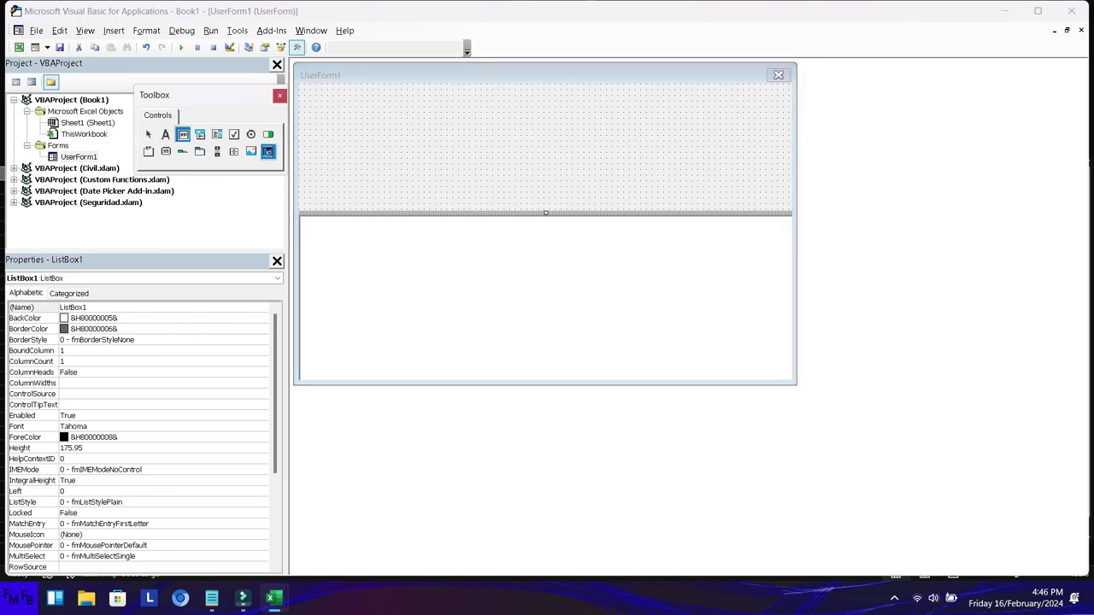
click(308, 94)
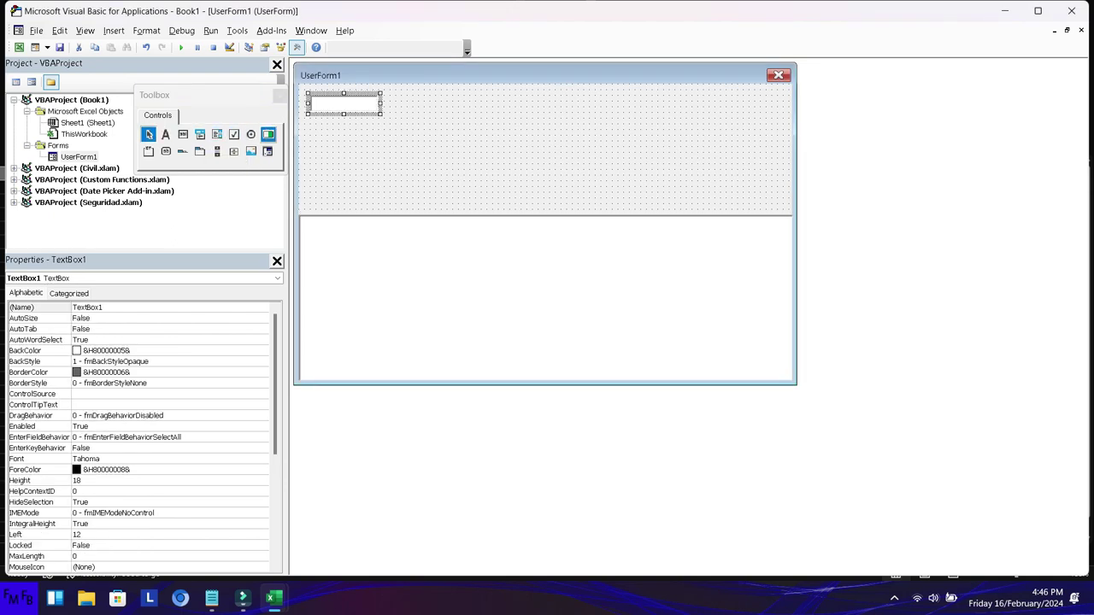
click(182, 135)
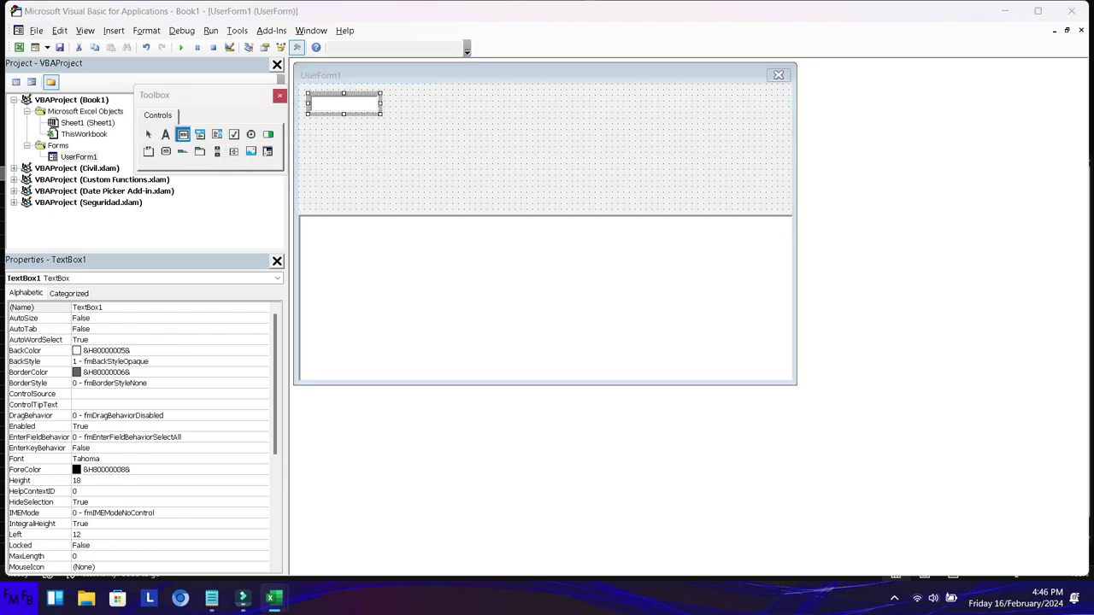
click(310, 128)
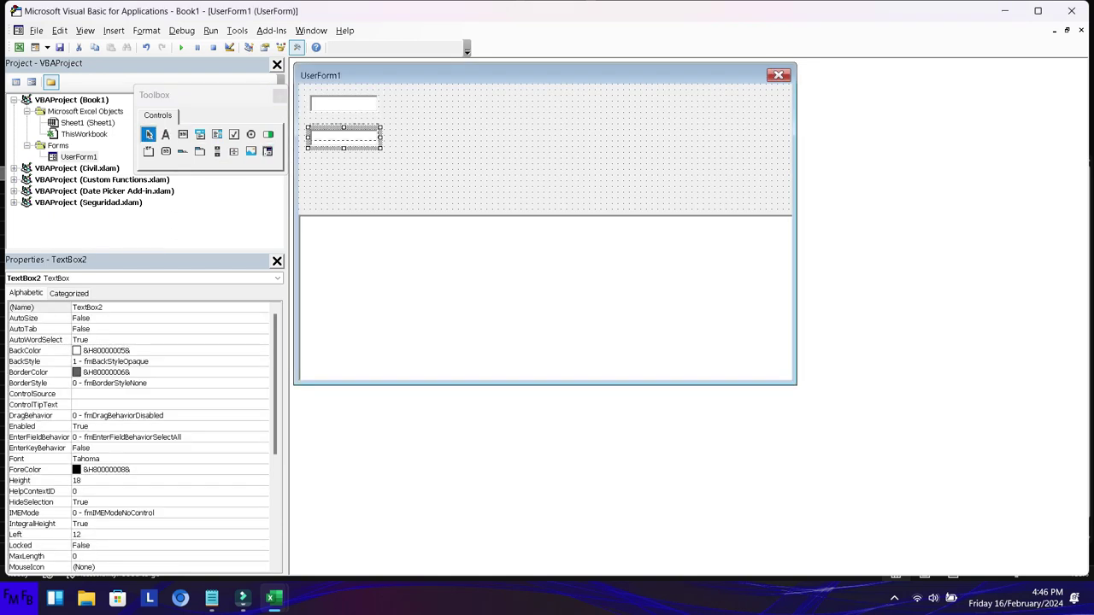
drag(312, 135, 320, 123)
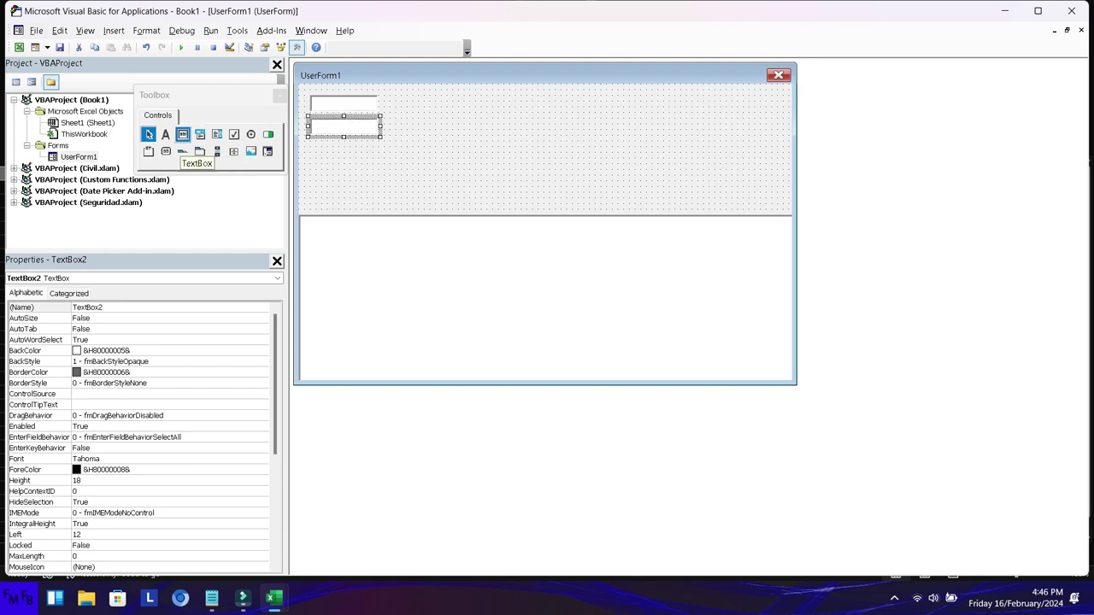
click(182, 134)
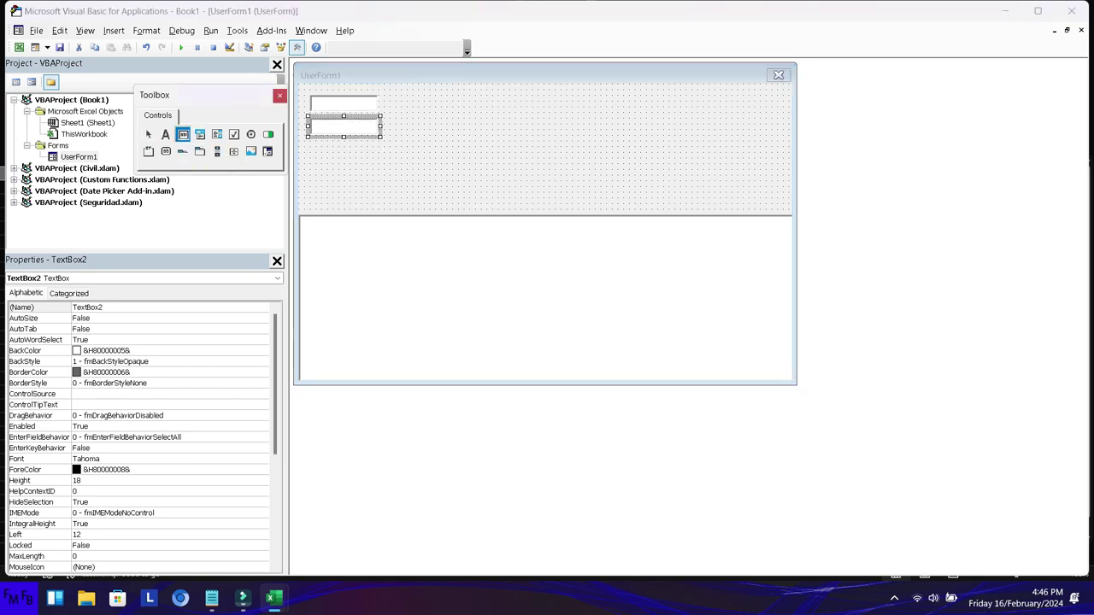
click(309, 151)
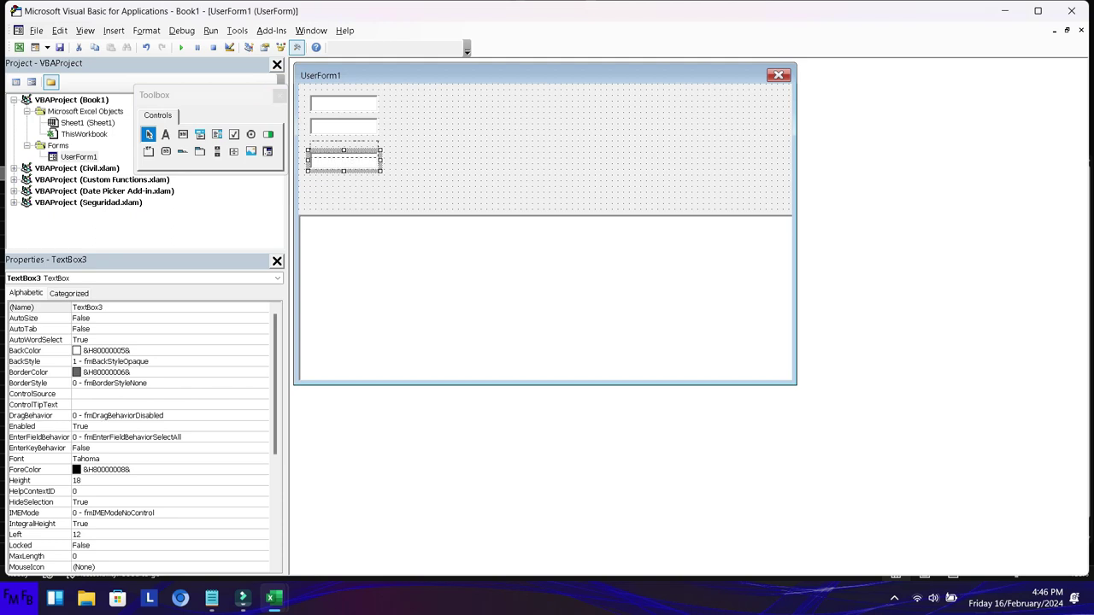
drag(343, 160, 344, 149)
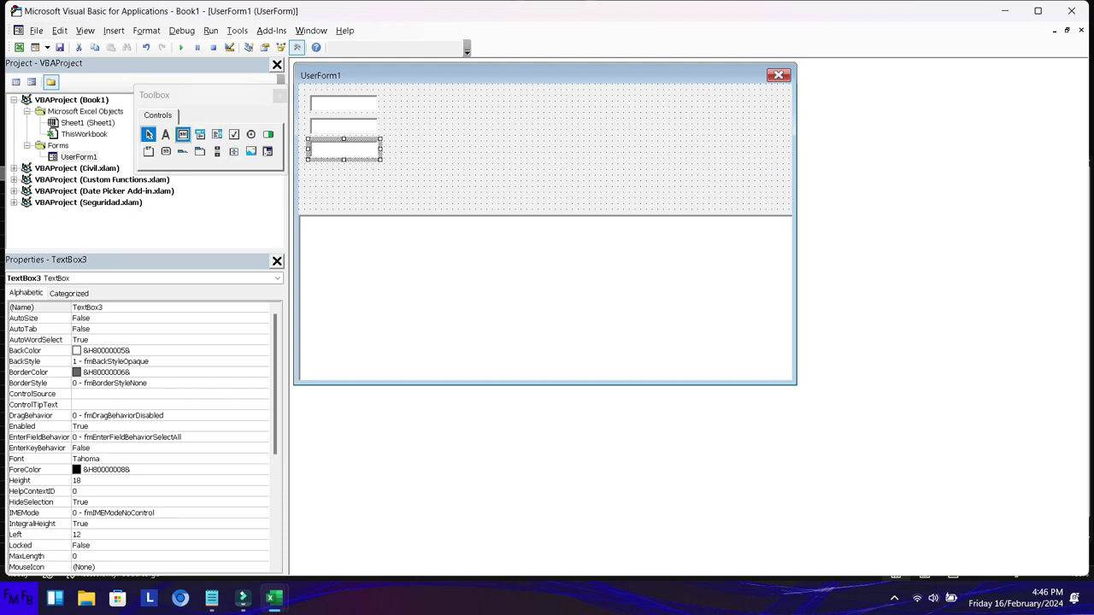
Step: Draw a fourth text box under the third, then place CommandButton1 below it
click(182, 134)
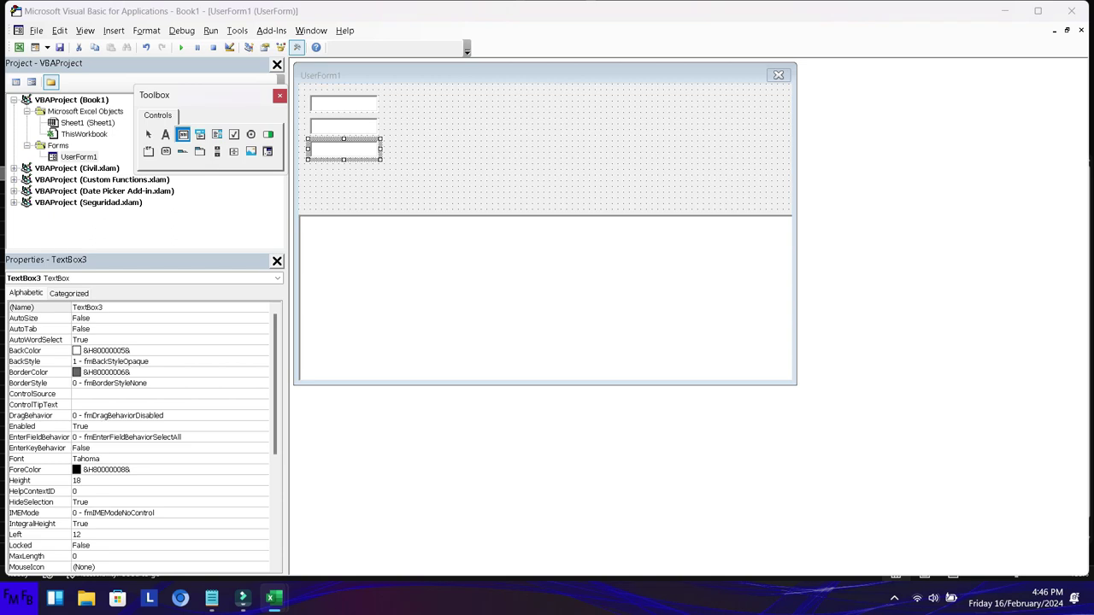
drag(307, 173, 380, 195)
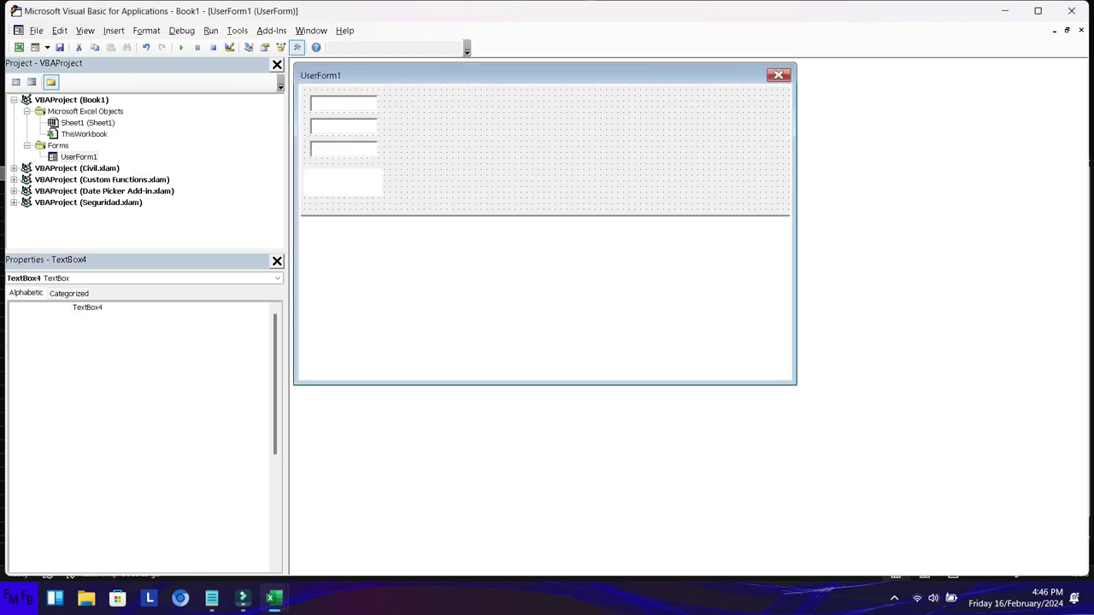
click(347, 181)
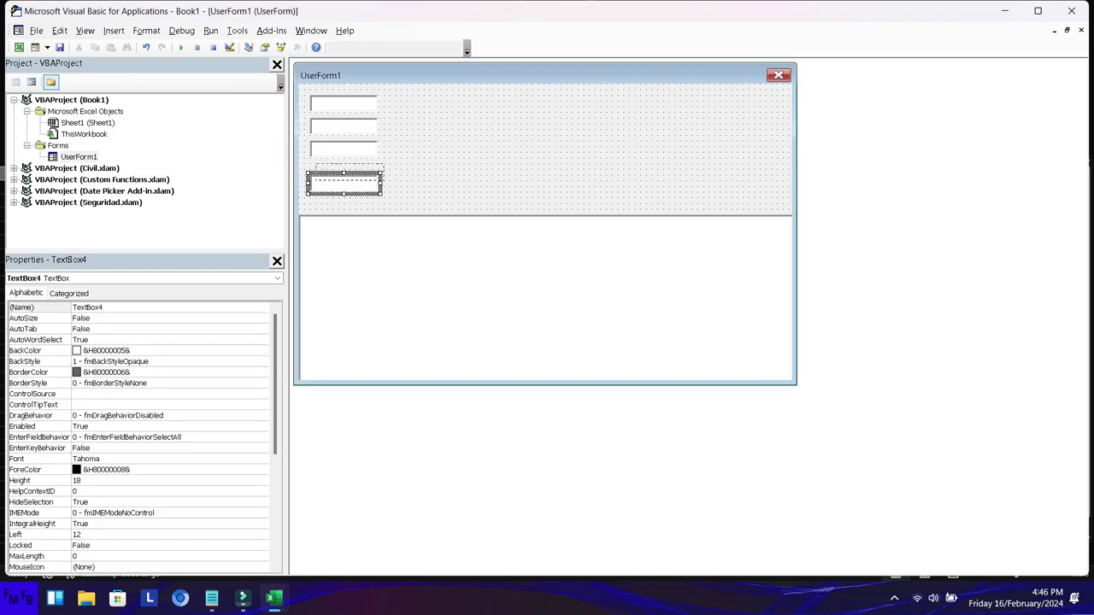
drag(343, 173, 344, 163)
key(Escape)
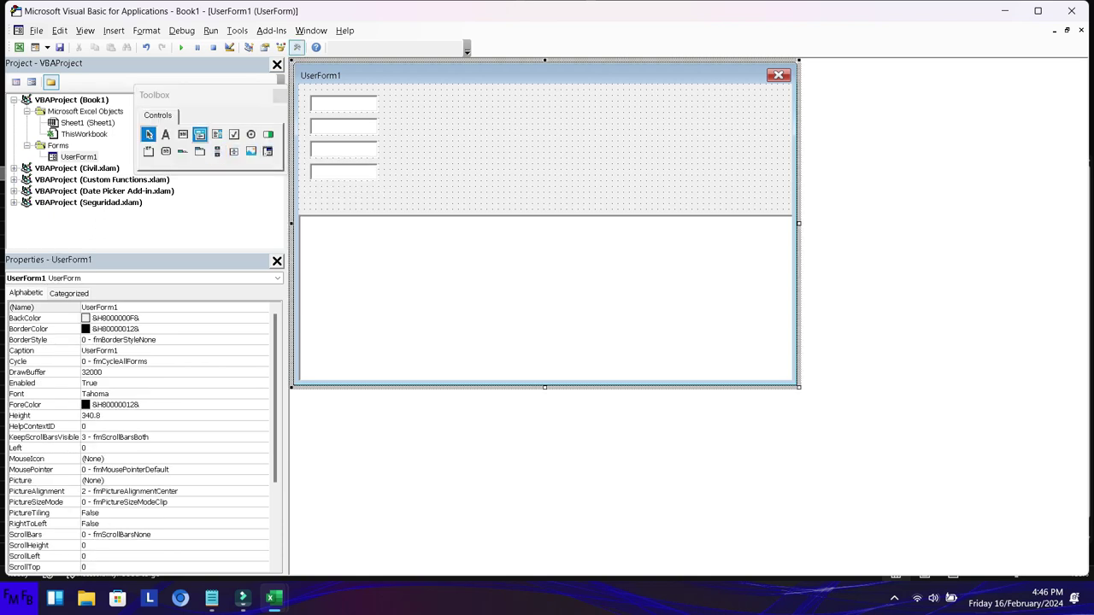
click(165, 151)
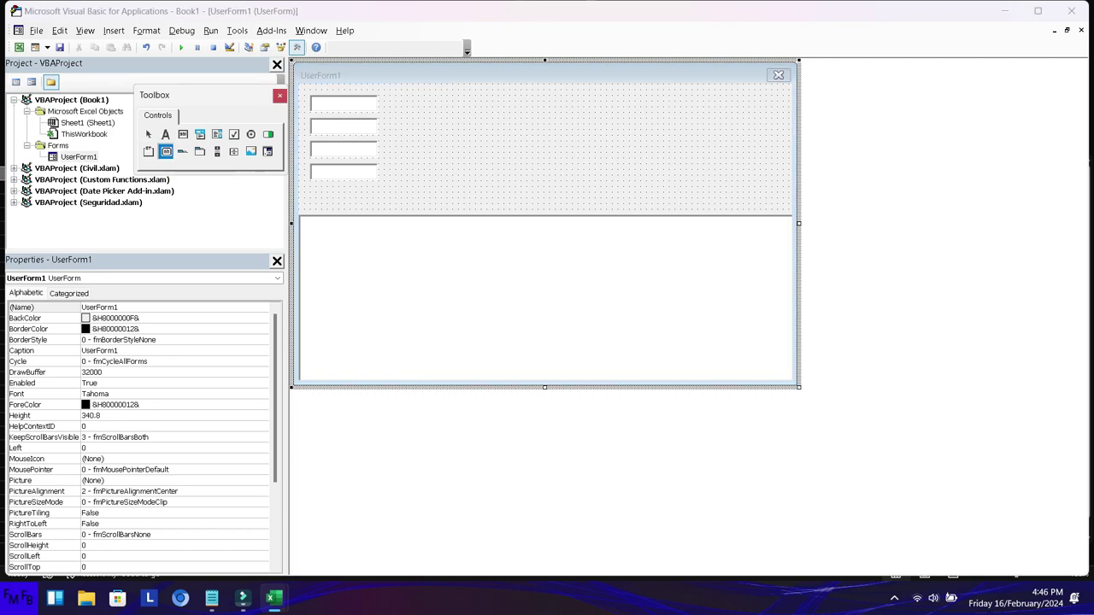
click(309, 191)
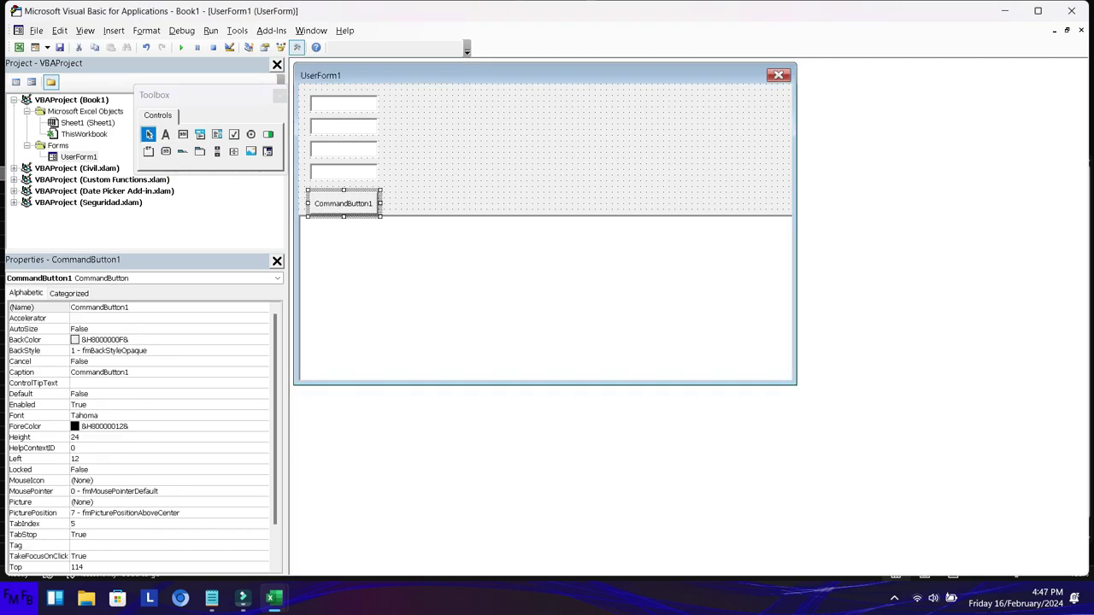
Step: Nudge CommandButton1 up one grid step, from Top 114 to Top 108
key(Up)
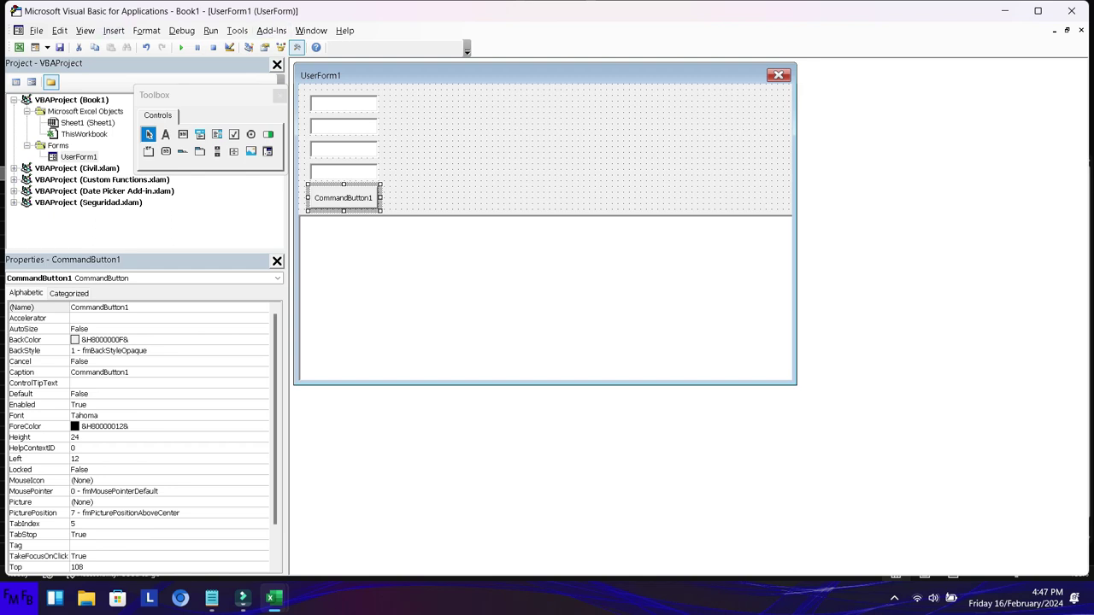
Step: Rename the first text box to txt1 and widen it to match the others
click(343, 103)
double_click(85, 318)
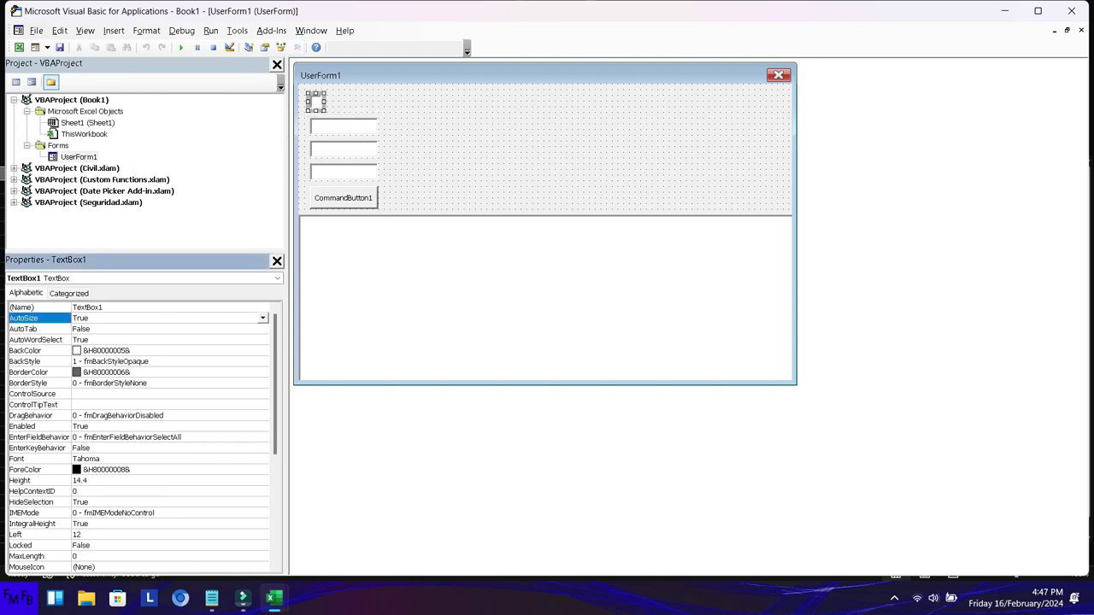
click(104, 307)
double_click(88, 307)
text(txt1)
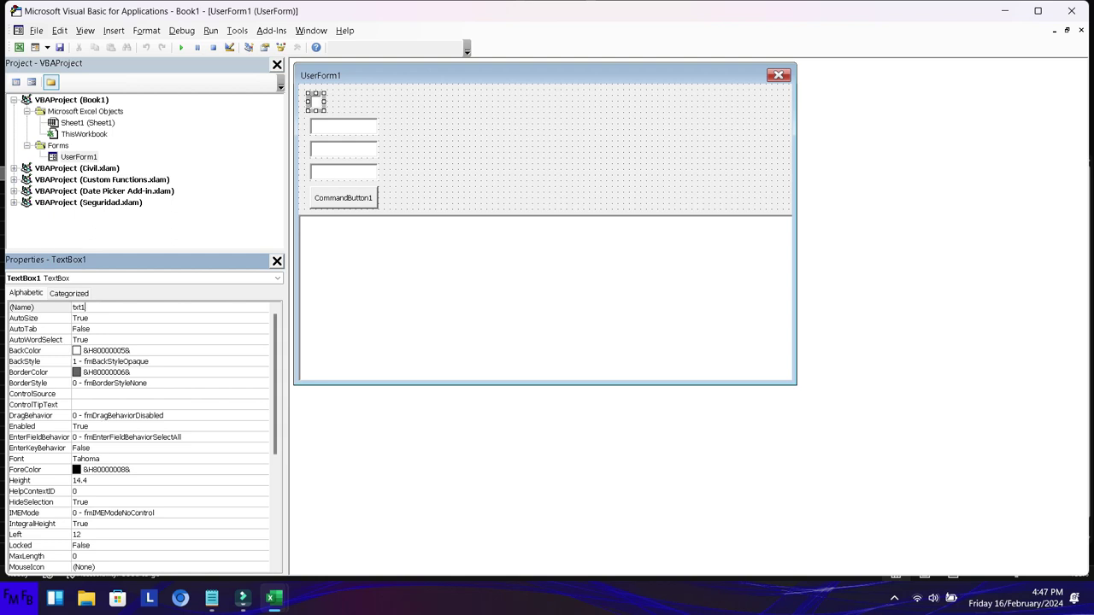
key(Return)
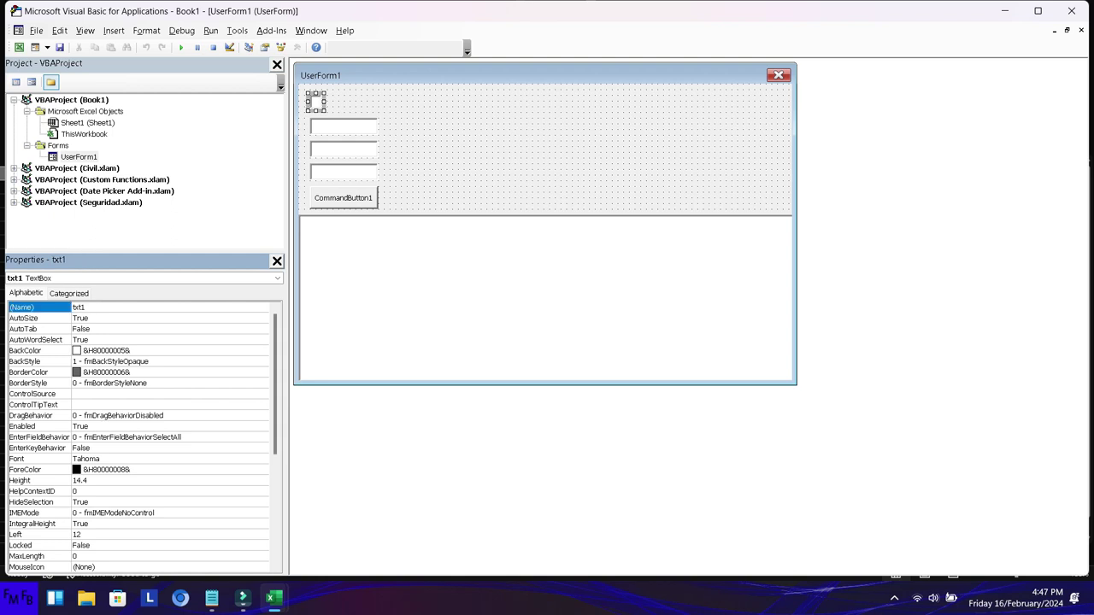
click(79, 307)
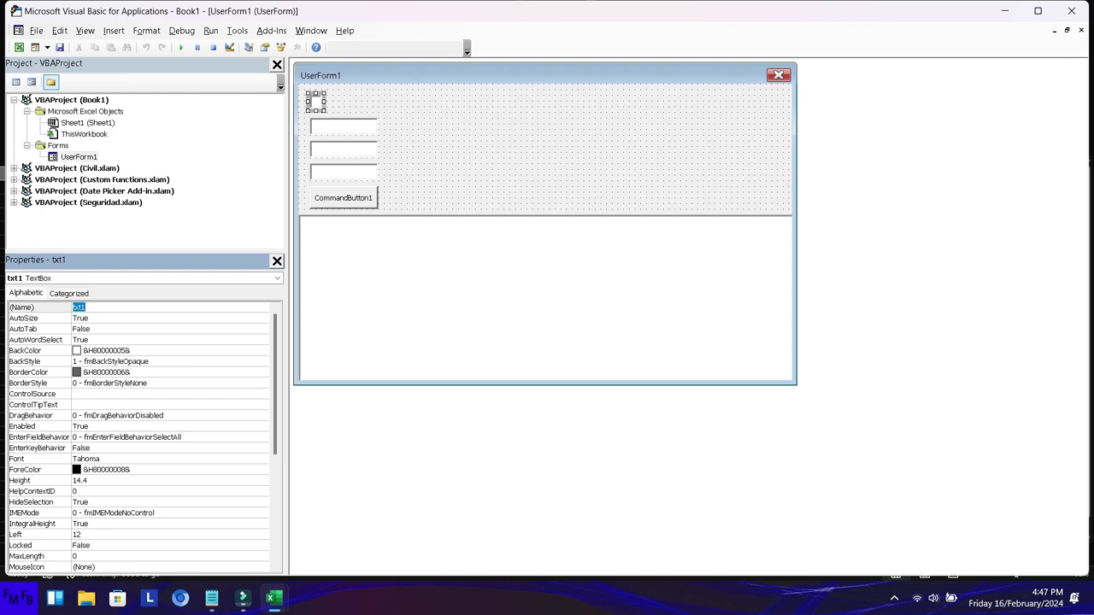
key(shift+F7)
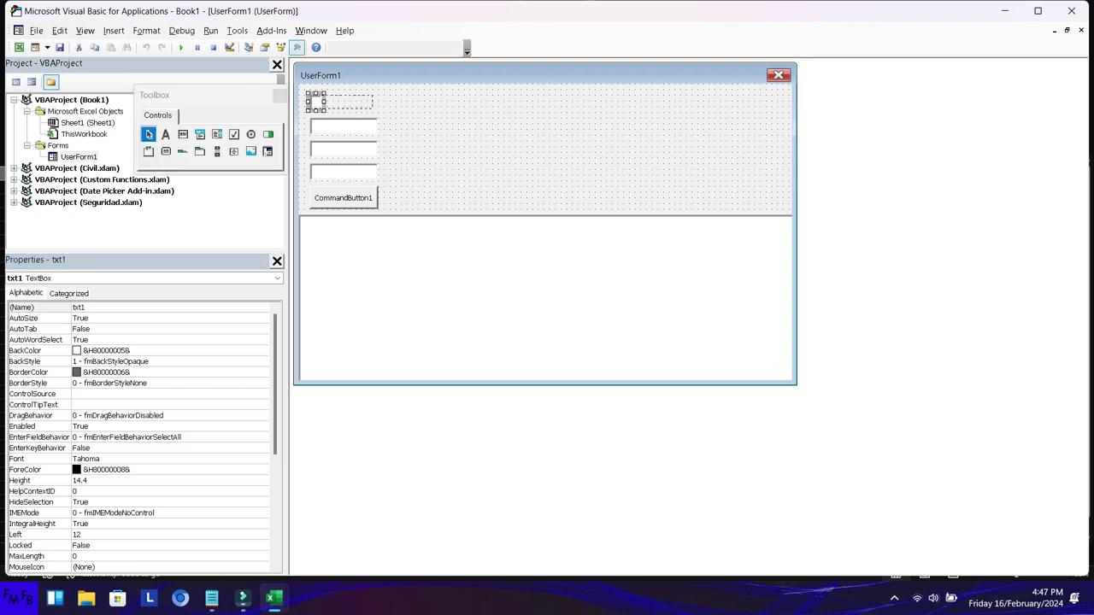
drag(372, 102, 382, 102)
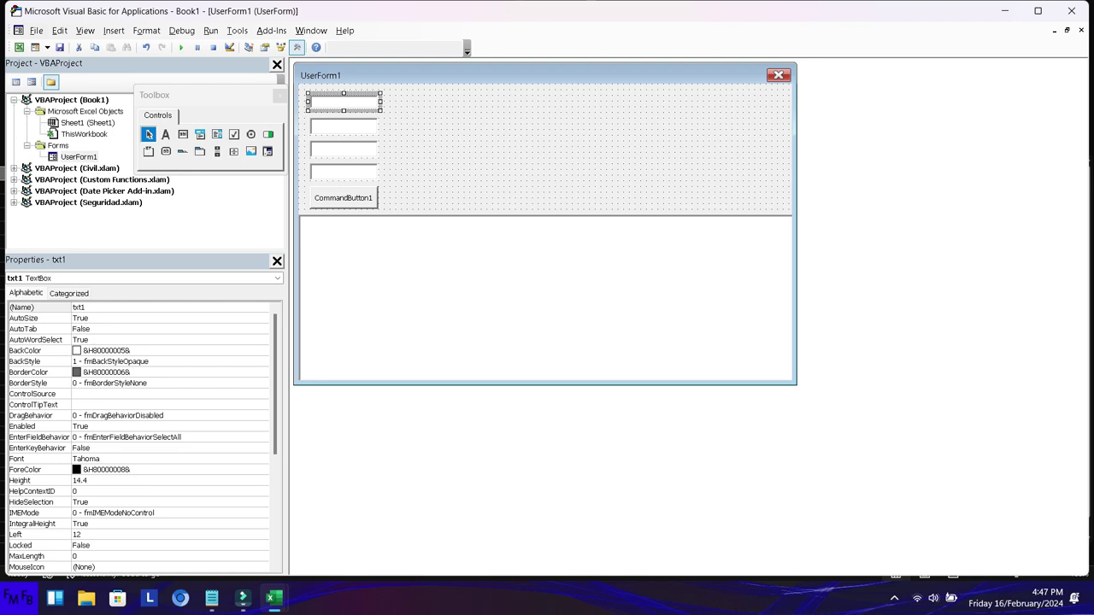
Step: Rename the second and third text boxes to txt2 and txt3
click(343, 126)
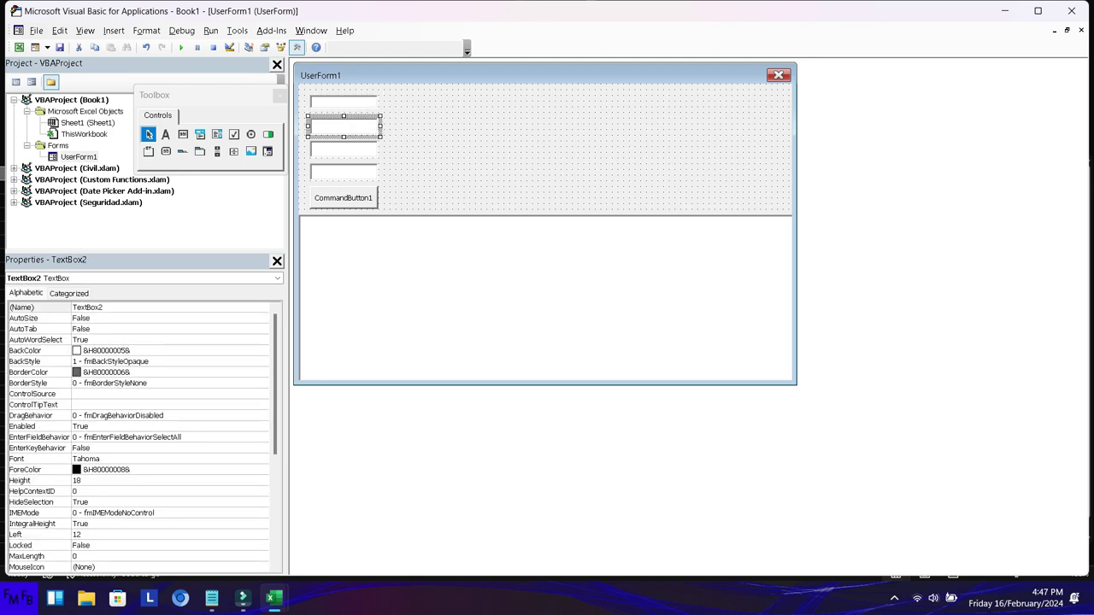
key(F4)
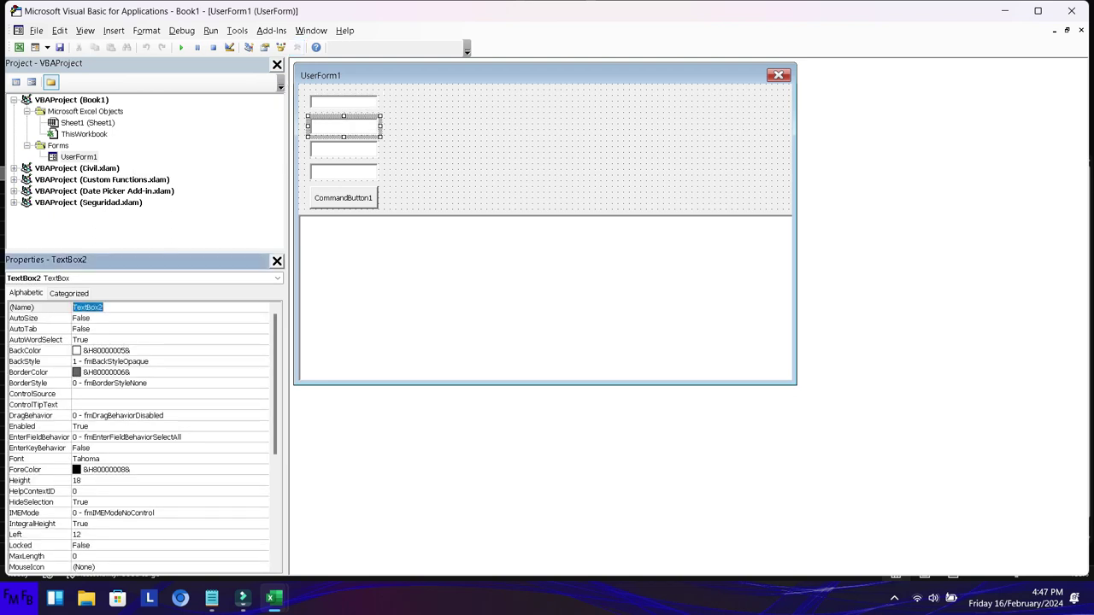
text(txt2)
key(Return)
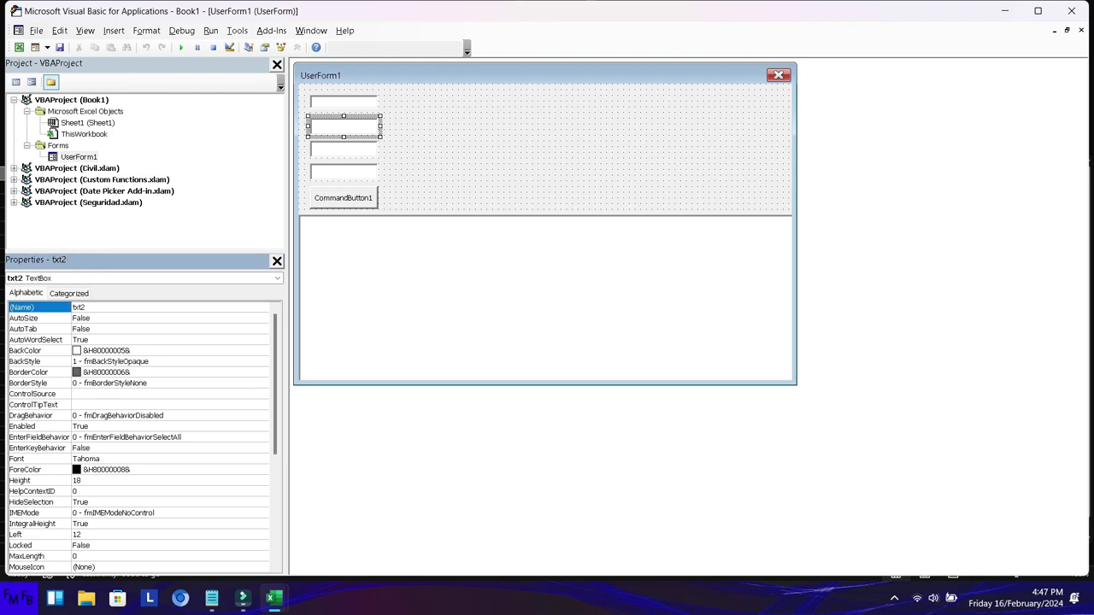
click(344, 149)
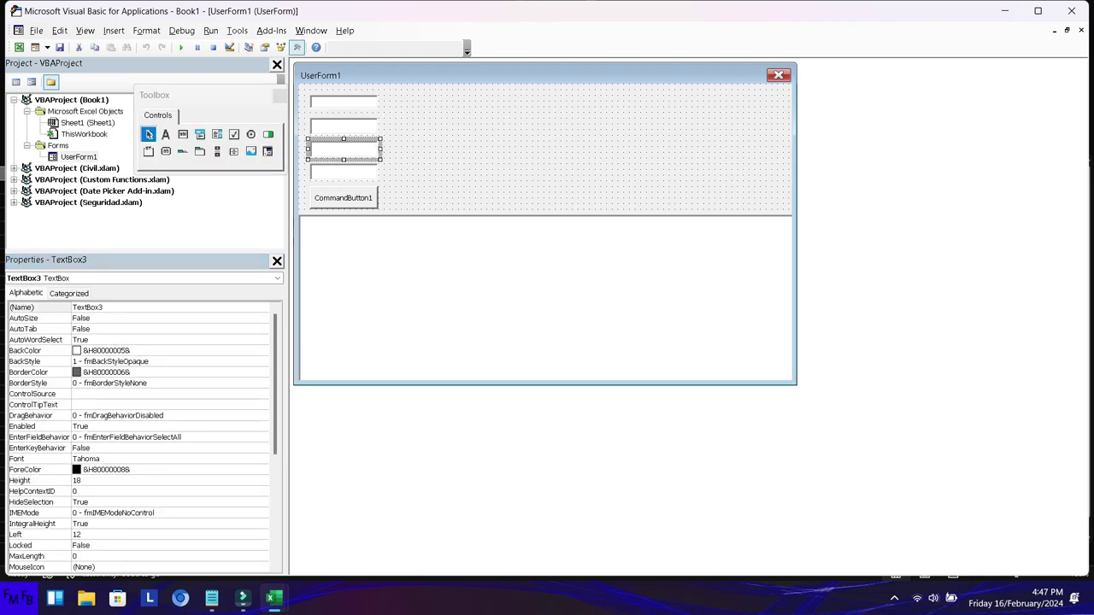
key(F4)
text(txt)
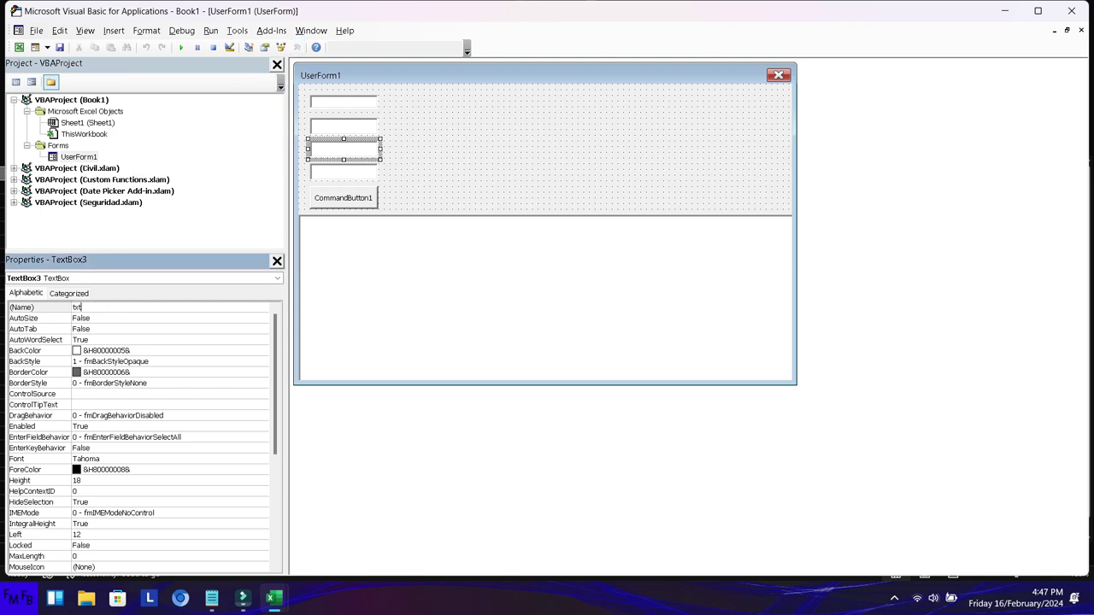
text(3)
key(Return)
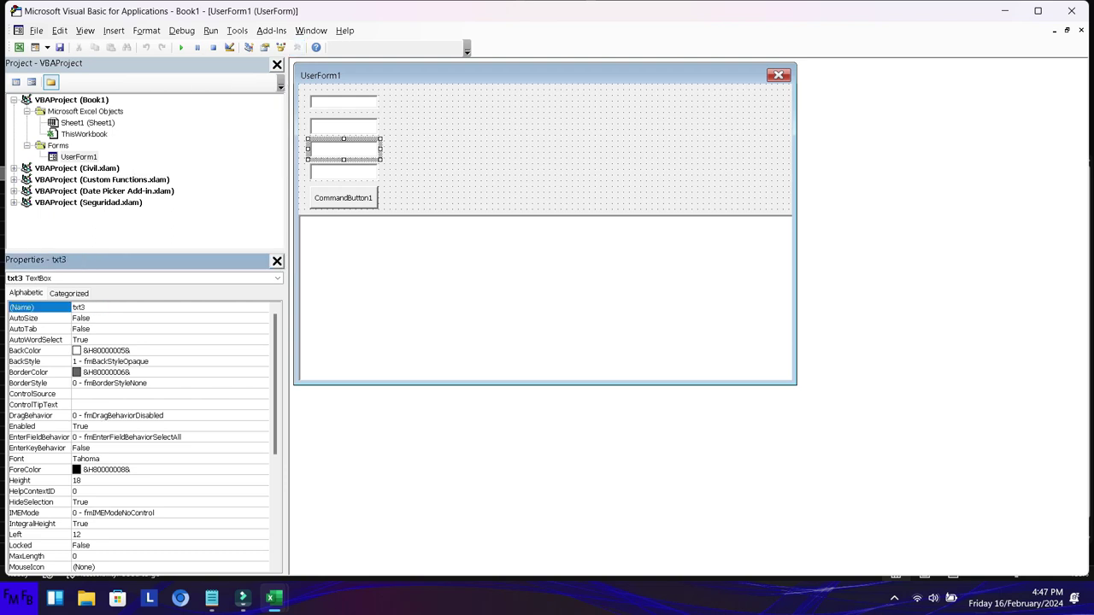
Step: Rename the fourth text box to txt4
click(344, 172)
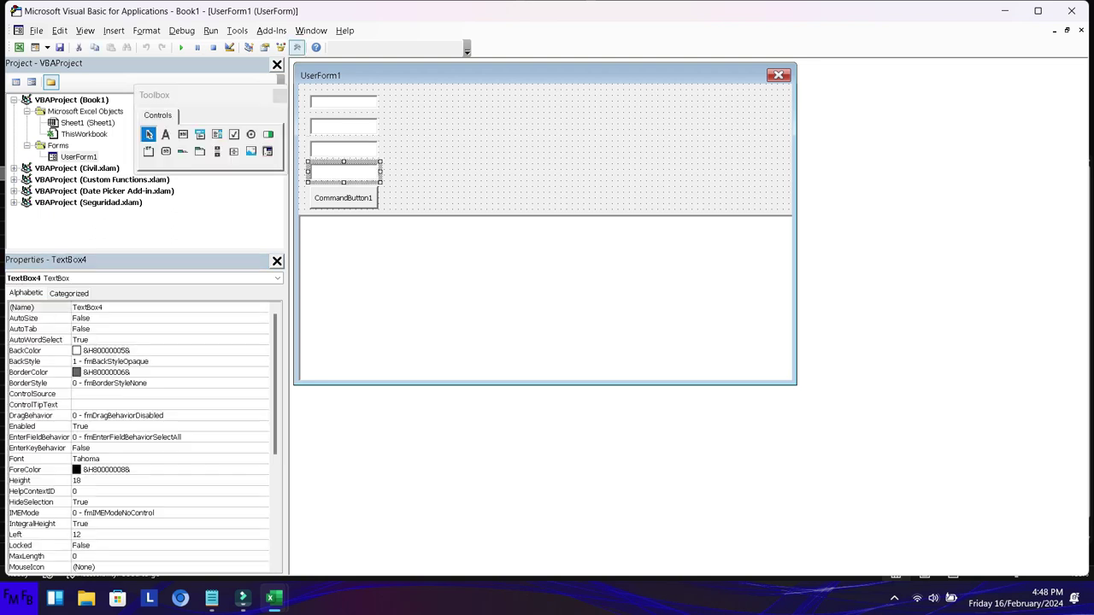
key(F4)
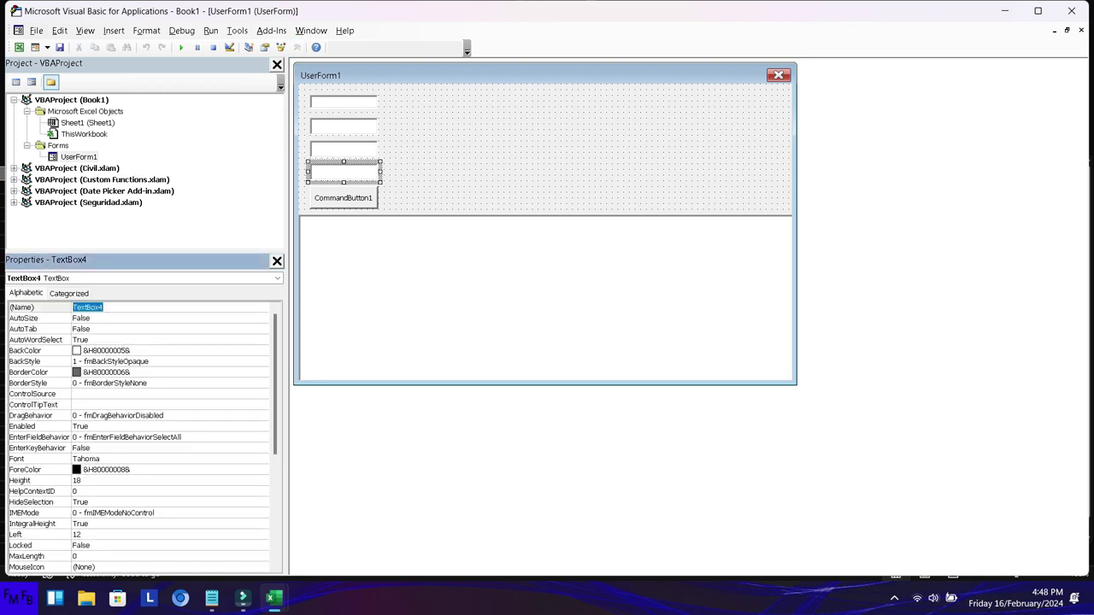
text(txt4)
key(Return)
key(Tab)
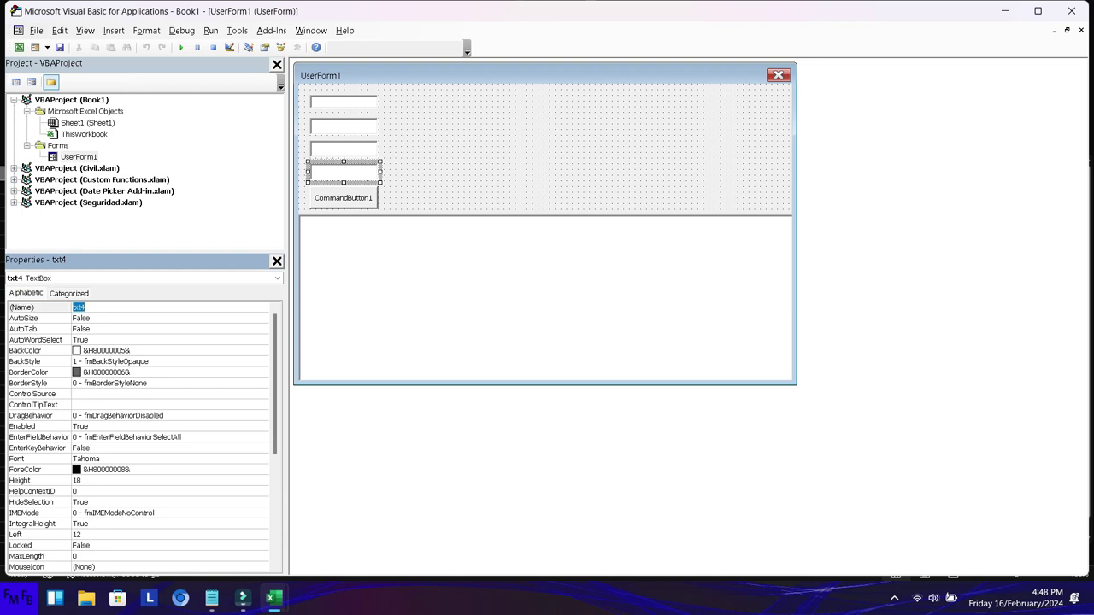
key(alt+Tab)
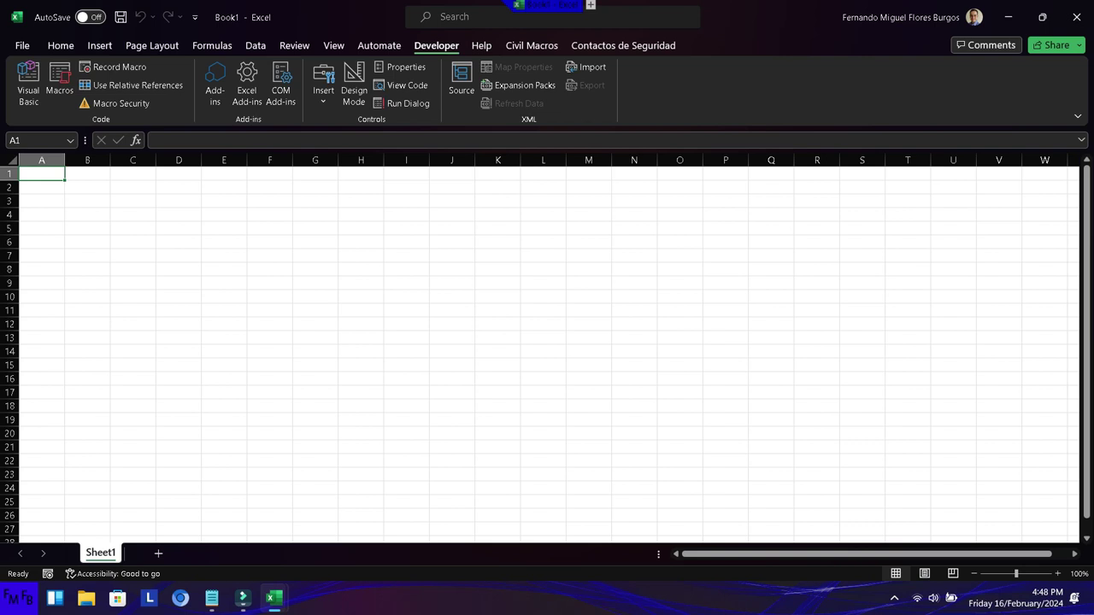
Step: Enter the headers Nombre, Puesto, Ventas and Ganancias into cells A1 through D1
text(Nombre)
key(Tab)
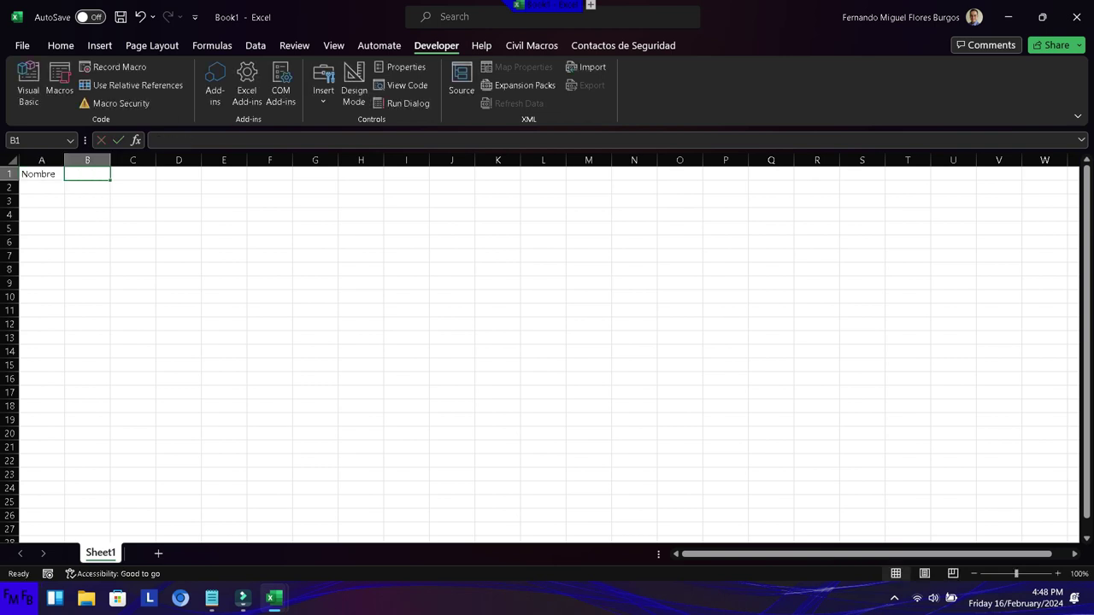
text(Puesto)
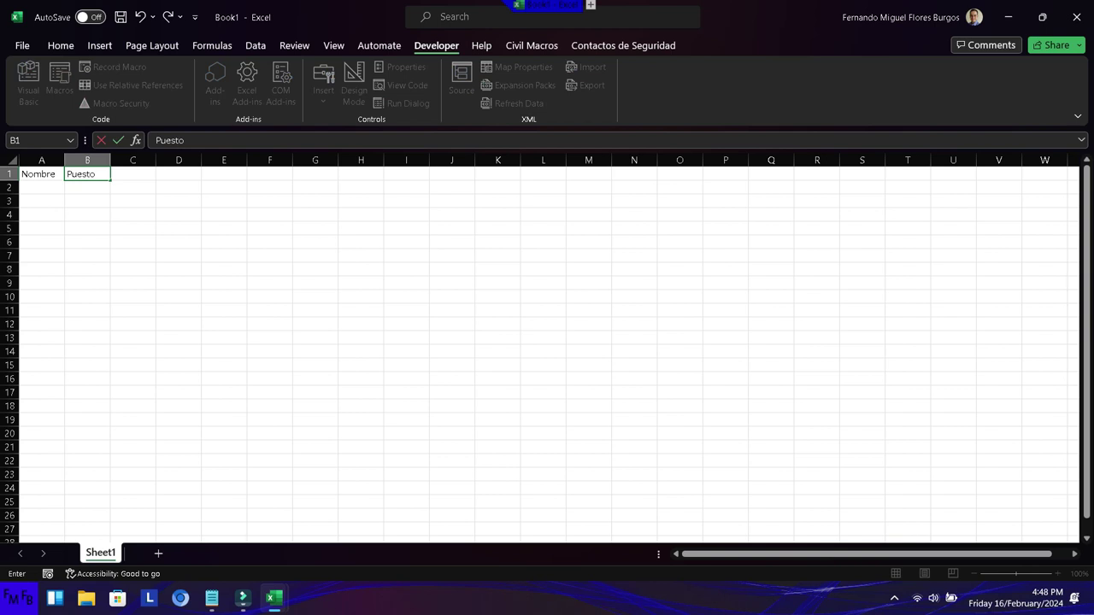
key(Tab)
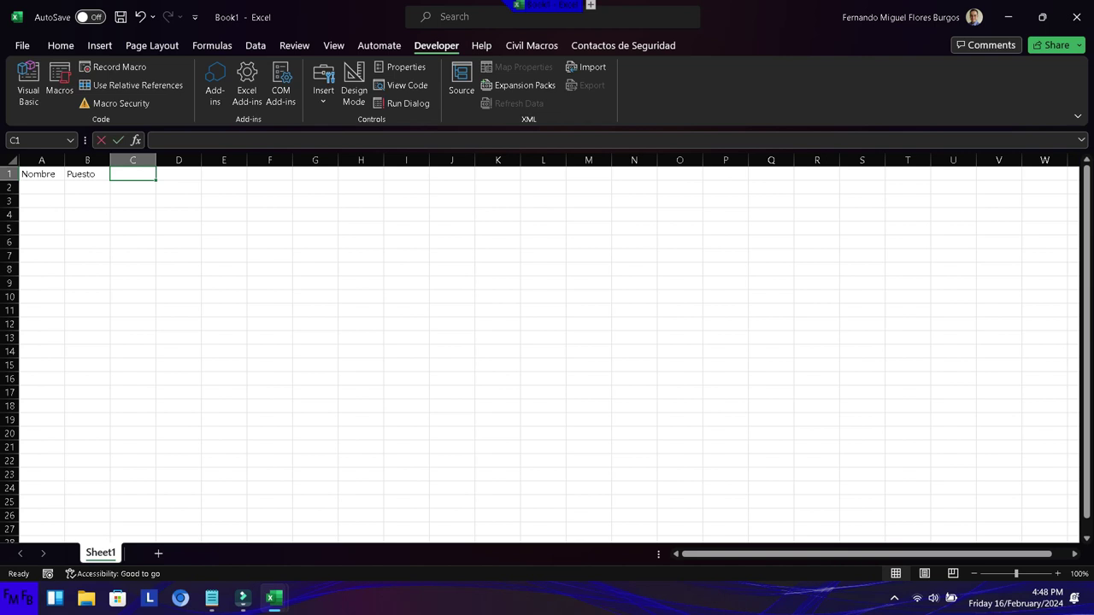
text(Ventas)
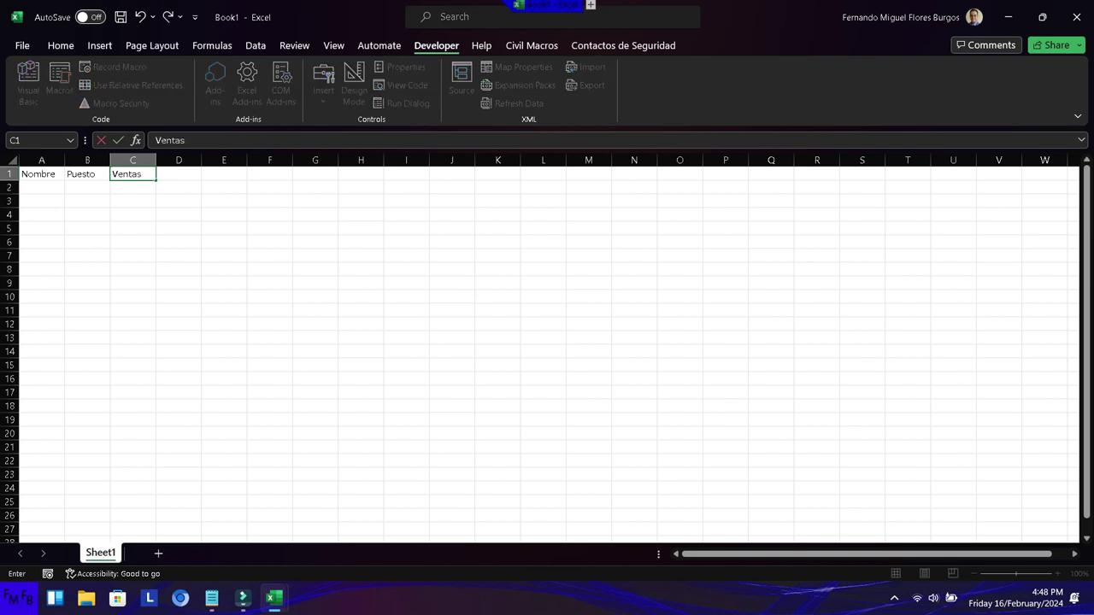
key(Tab)
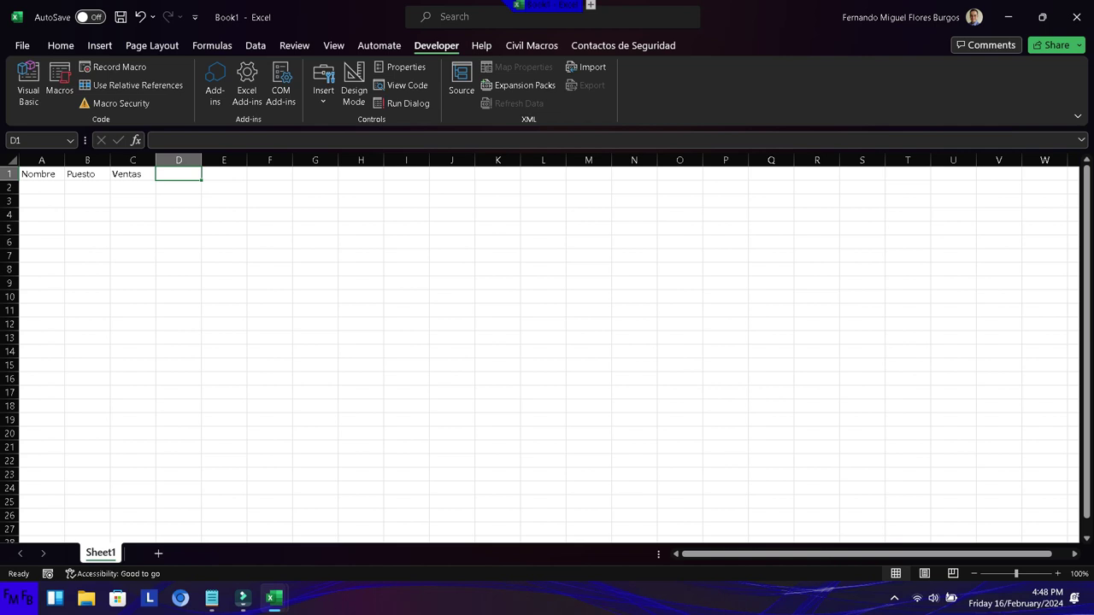
text(Ganancias)
key(Return)
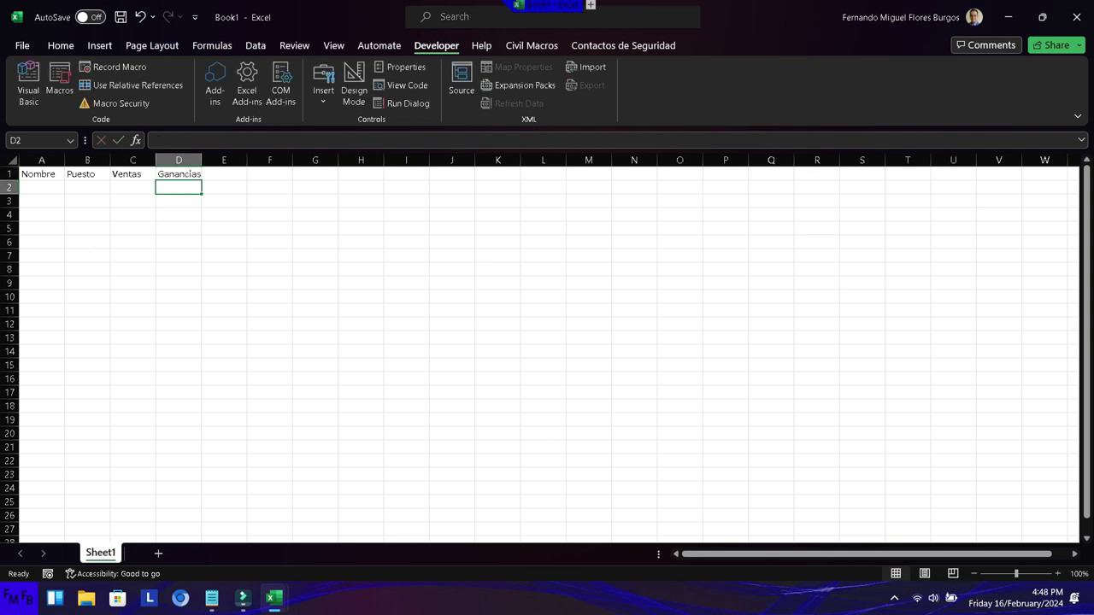
click(179, 174)
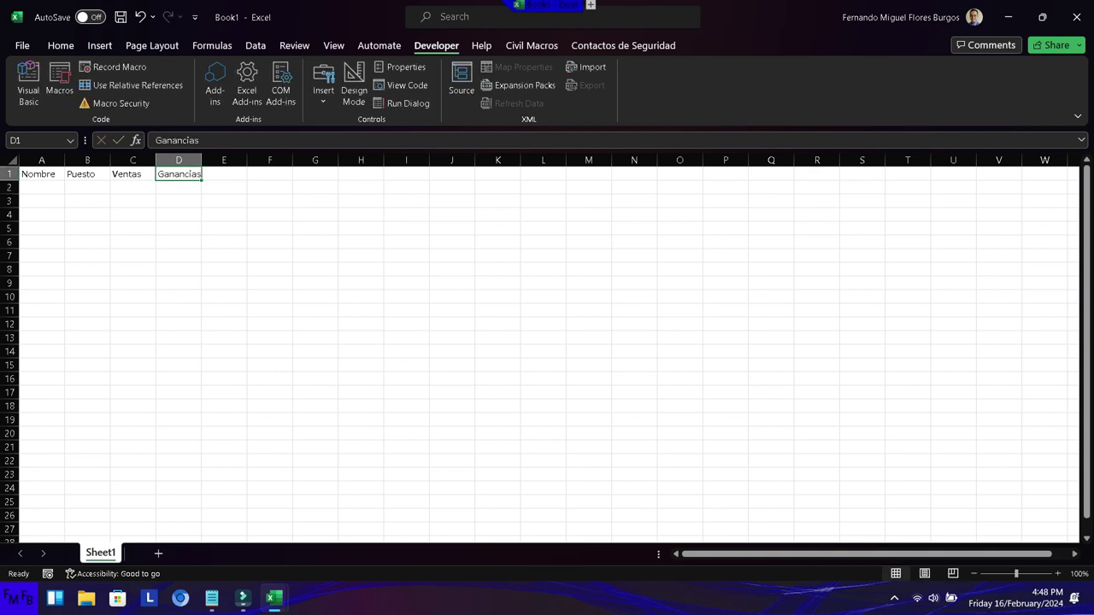
key(alt+F11)
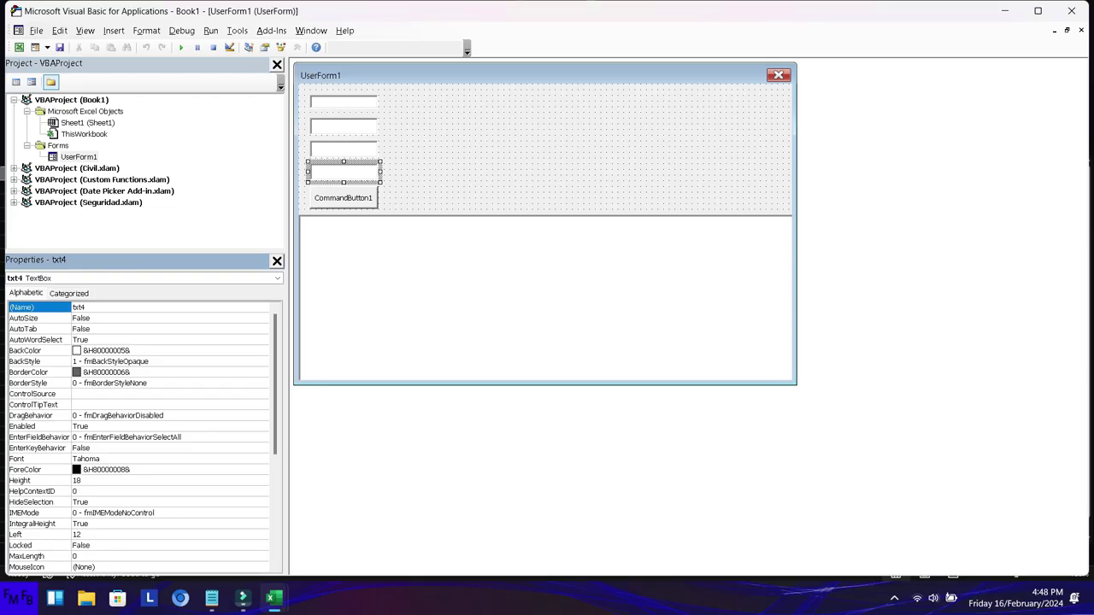
Step: Append English labels to A1 and B1, making Nombre/Name and Puesto/Role
key(alt+F11)
key(Left)
key(Left)
key(Left)
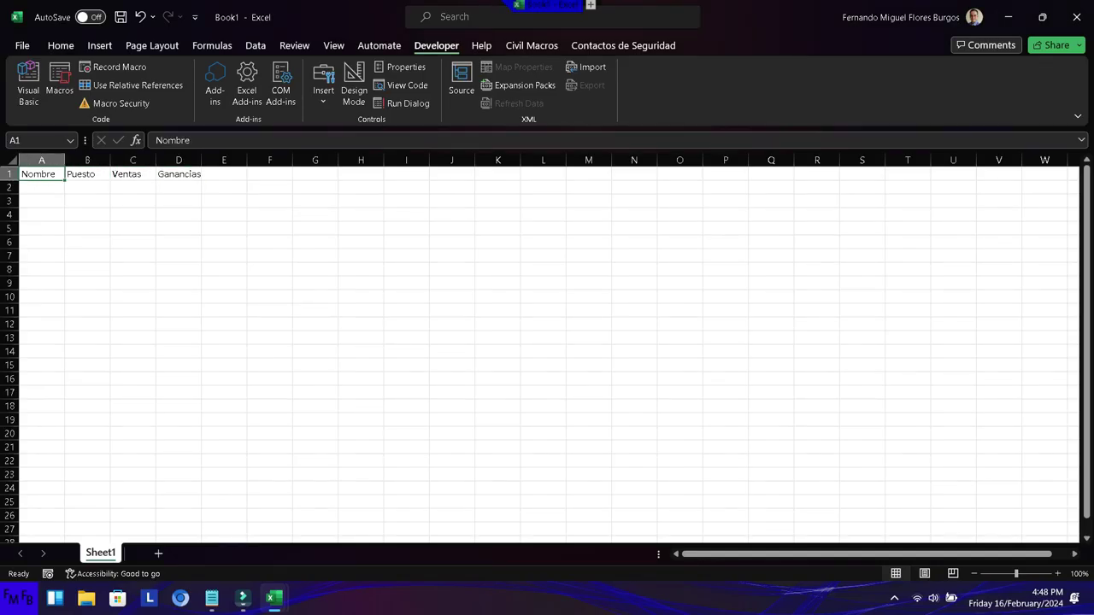
key(F2)
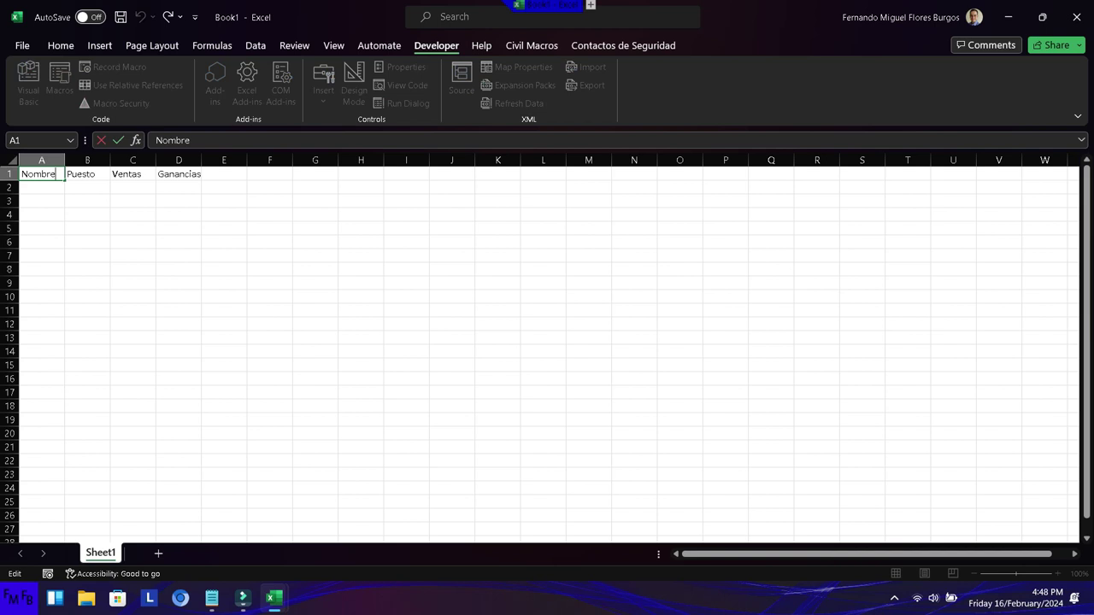
text(/Nam)
key(Tab)
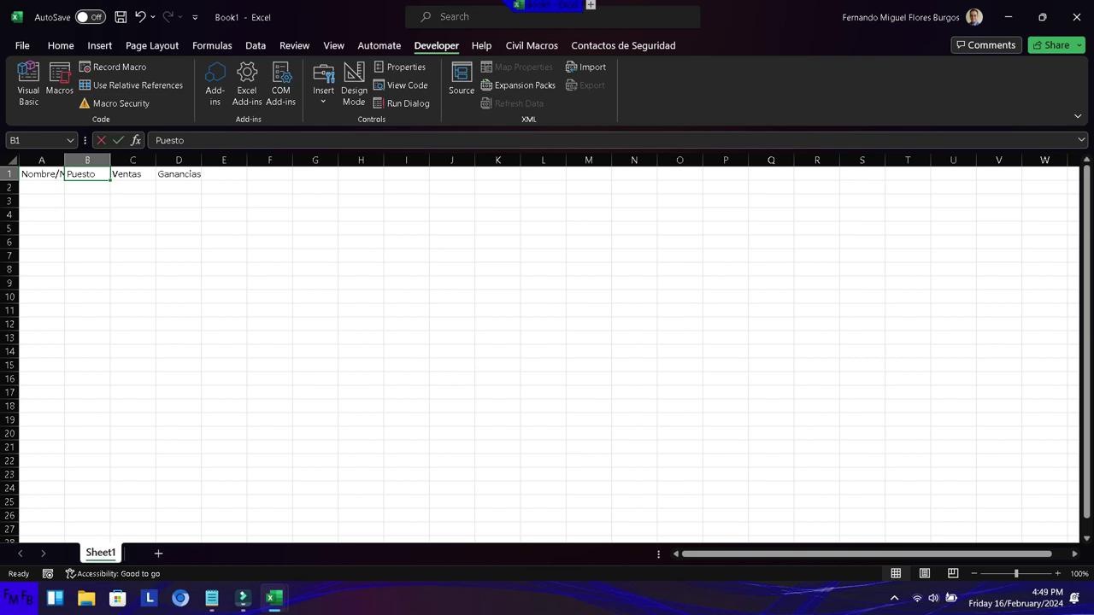
key(F2)
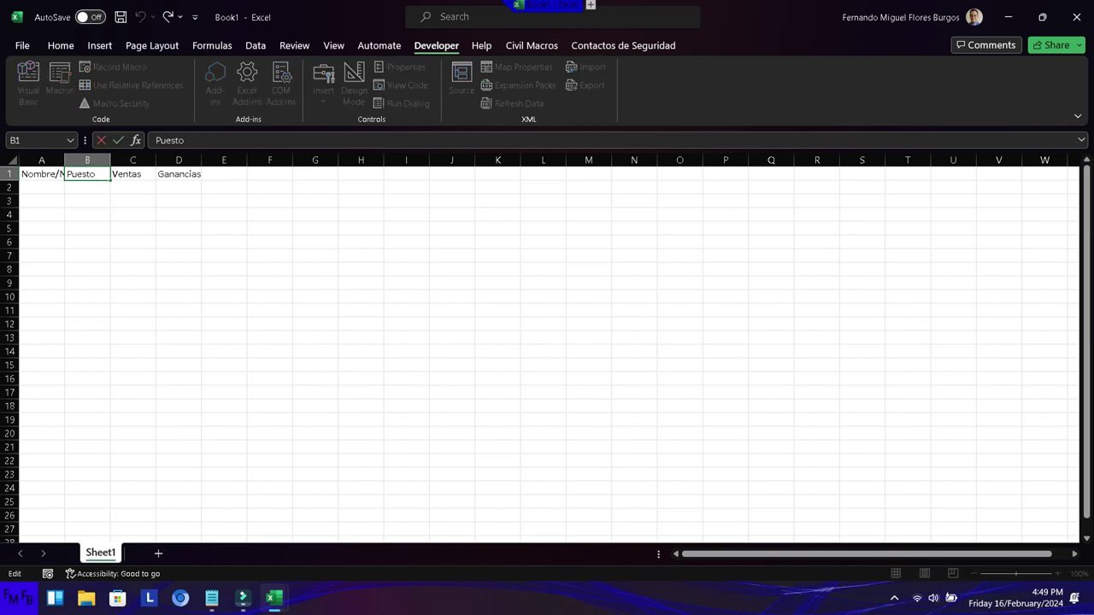
text(/)
text(Role)
key(Tab)
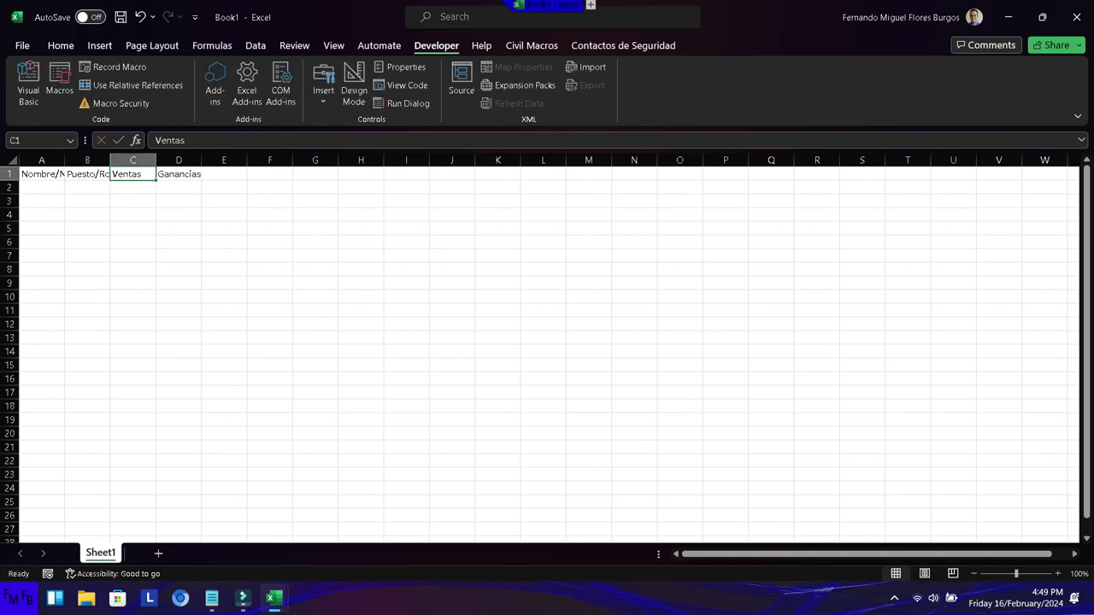
Step: Append /Sales to C1 and /Income to D1
key(F2)
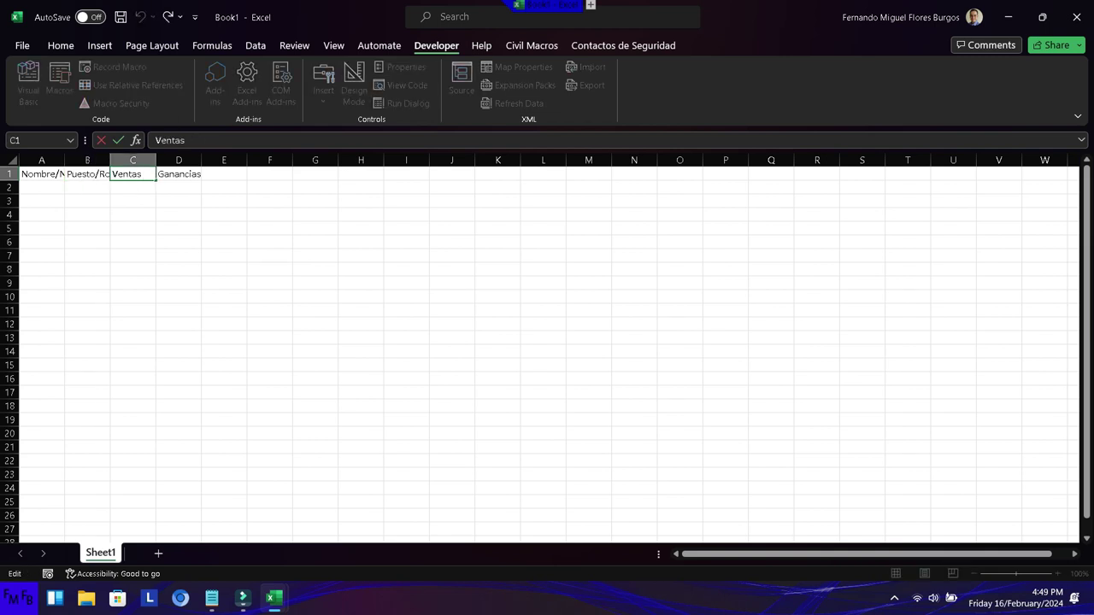
text(/Sales)
key(ctrl+Return)
click(178, 173)
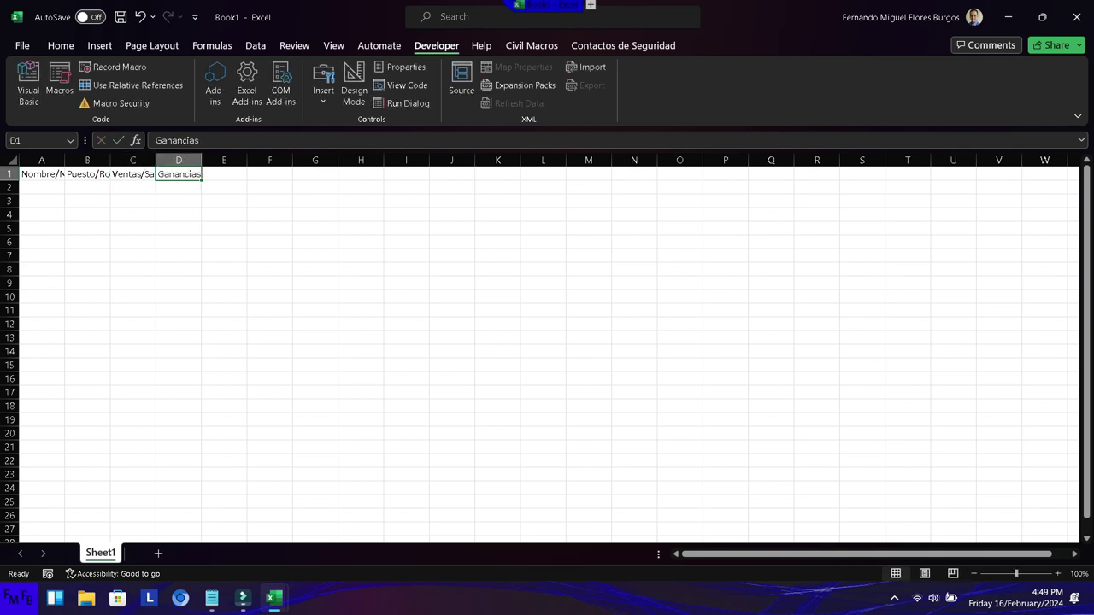
key(F2)
text(/Income)
key(Return)
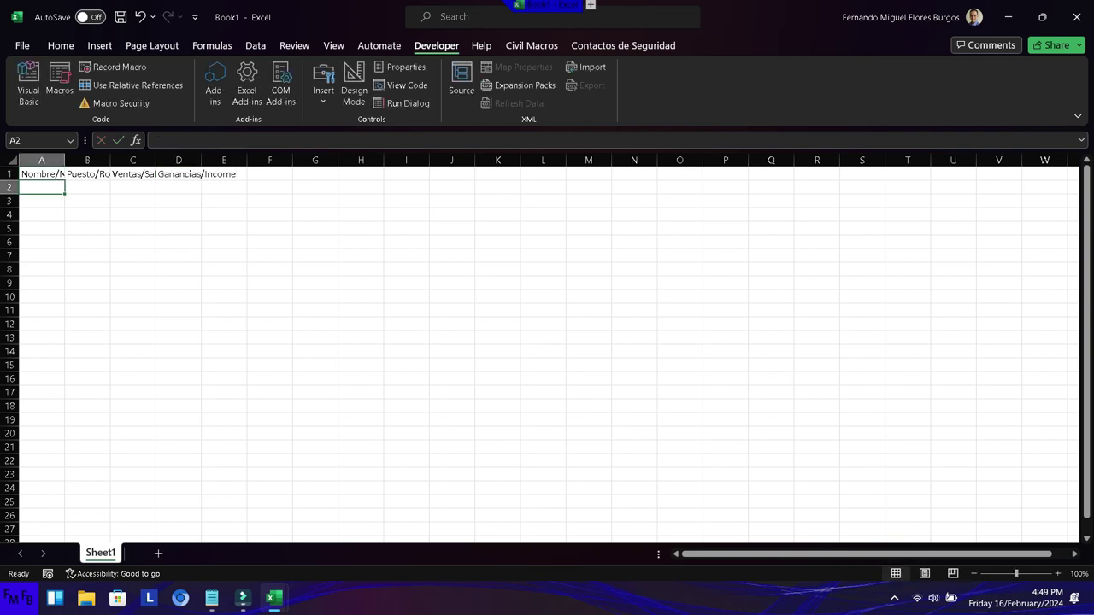
Step: AutoFit the column widths of A–D to the headers in A1:D1
click(41, 174)
drag(41, 173, 179, 174)
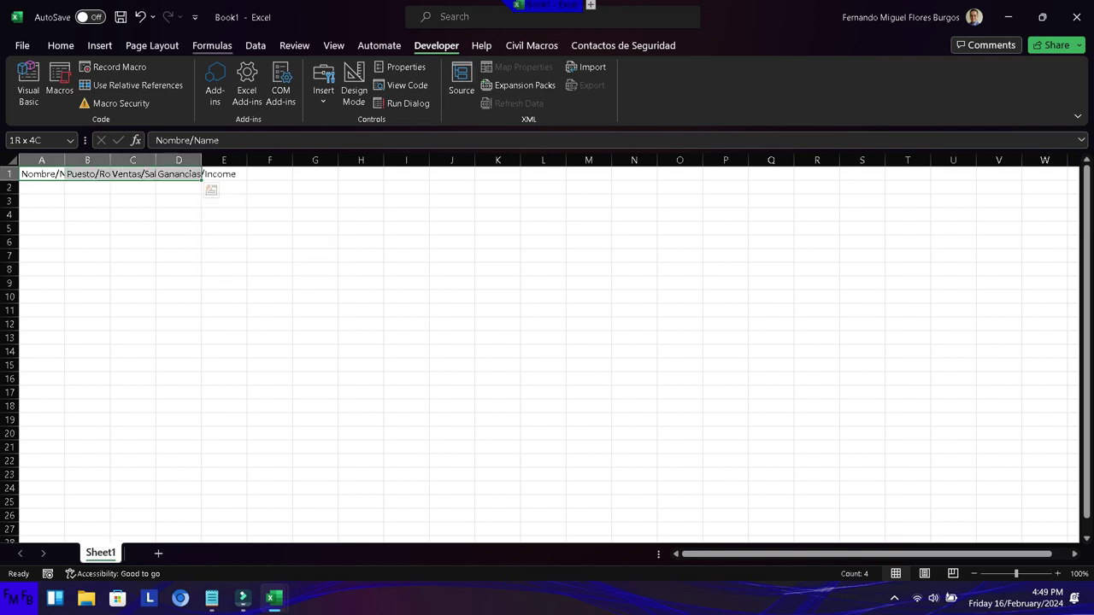
click(60, 46)
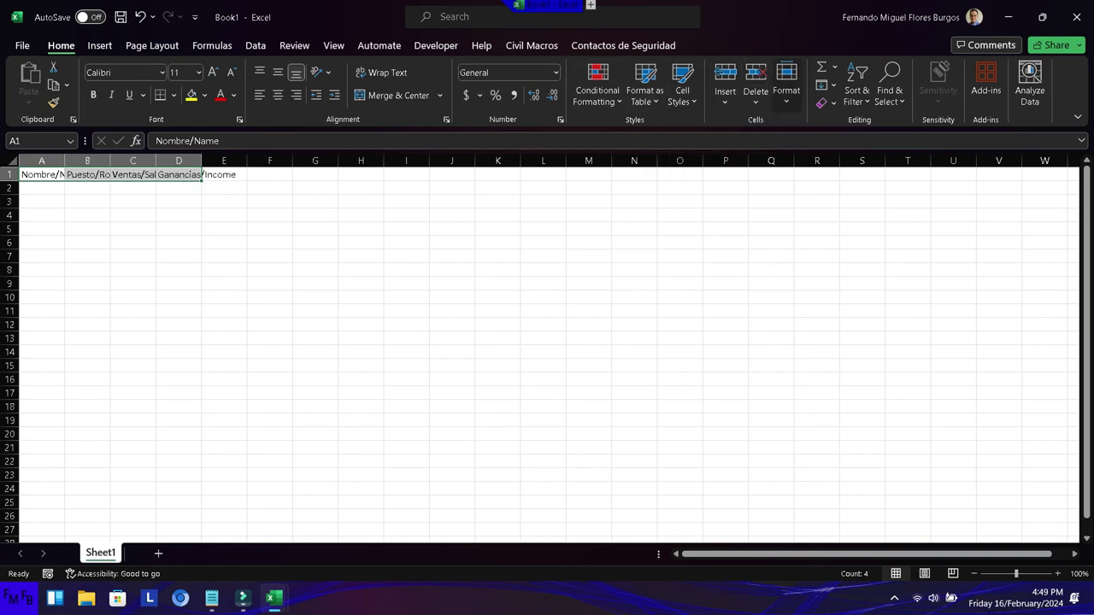
click(786, 94)
click(840, 208)
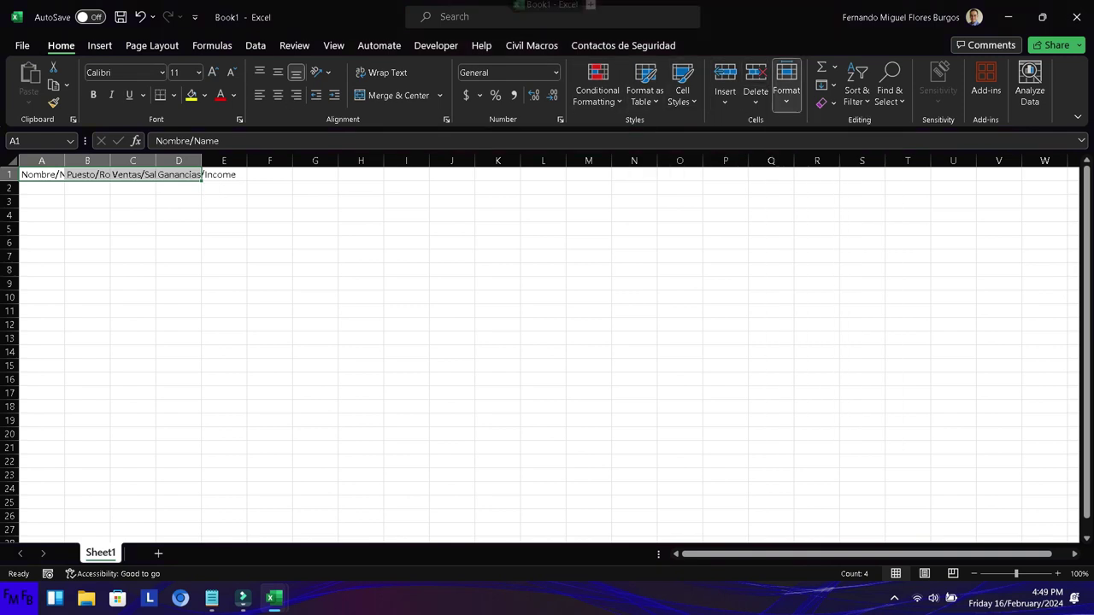
click(173, 242)
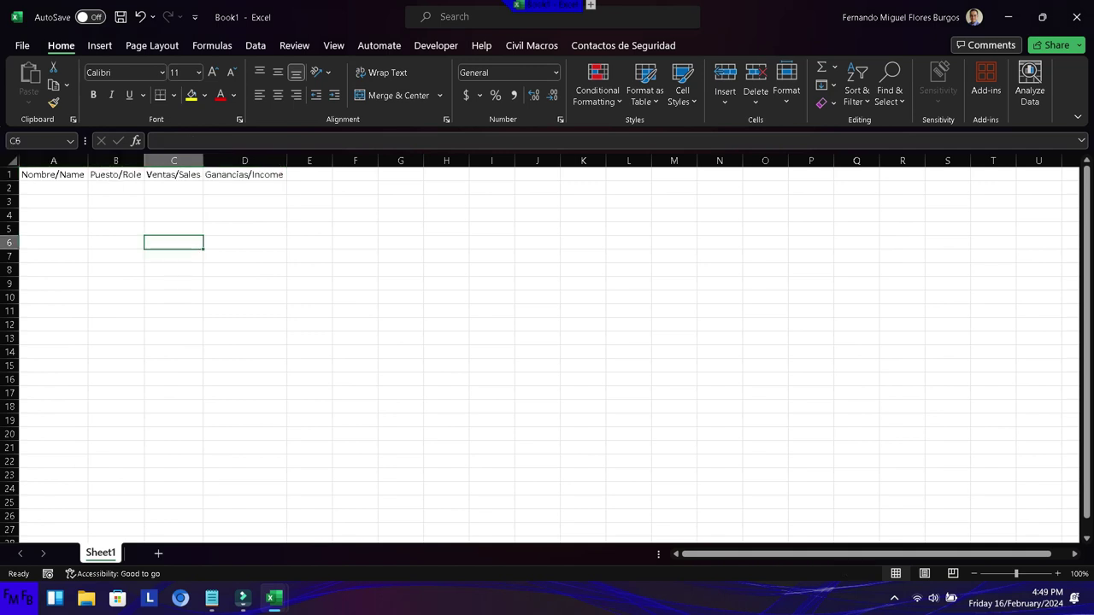
key(alt+F11)
Step: Create an empty UserForm_Initialize procedure in UserForm1's code, then return to the form design
double_click(564, 145)
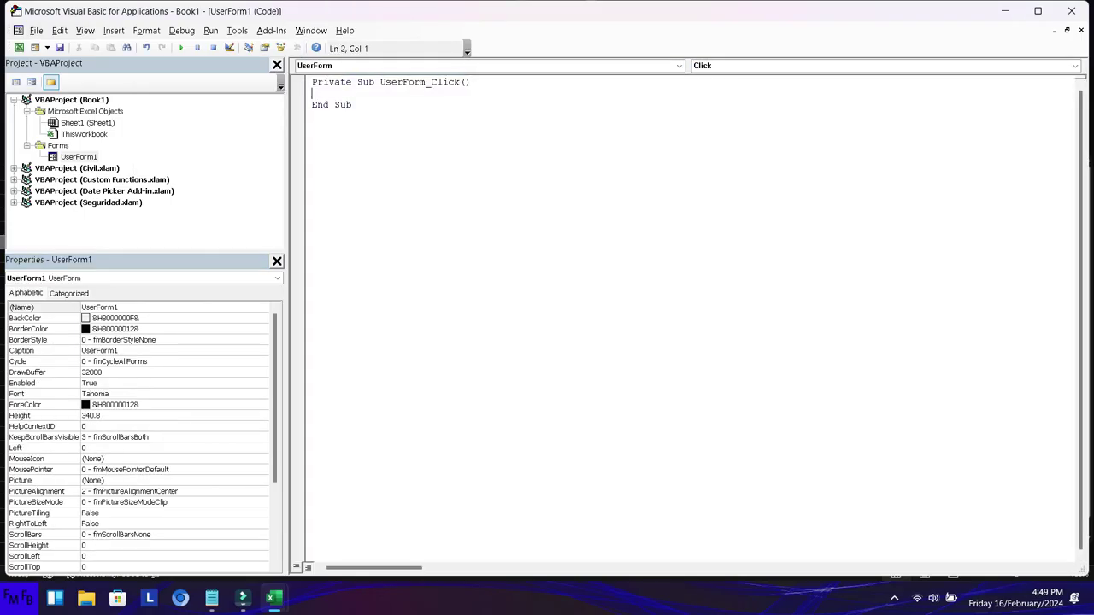
click(1075, 66)
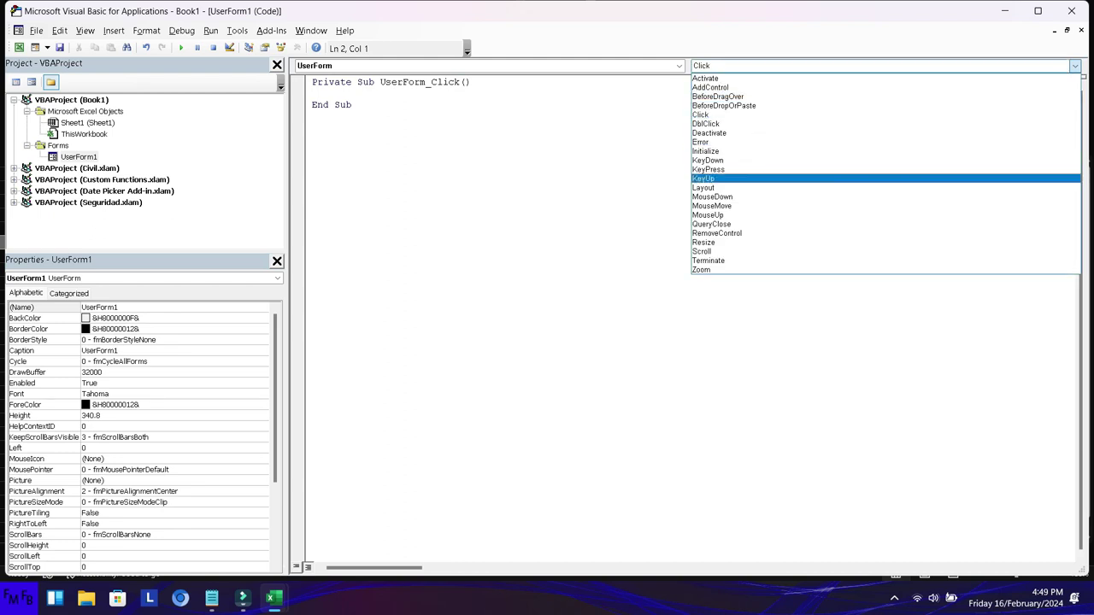
click(705, 150)
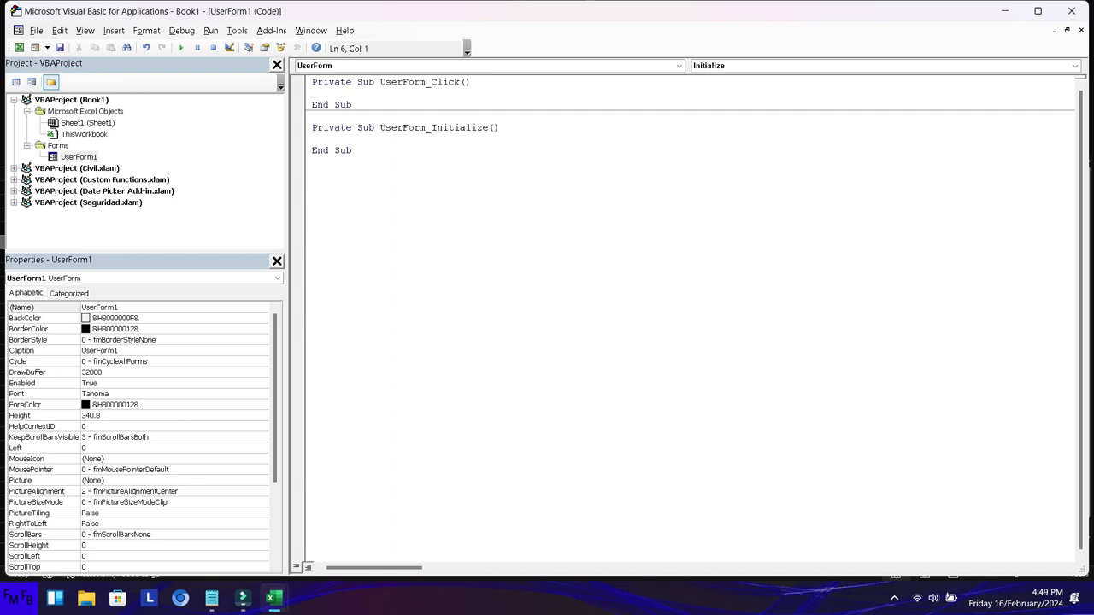
right_click(78, 156)
click(119, 182)
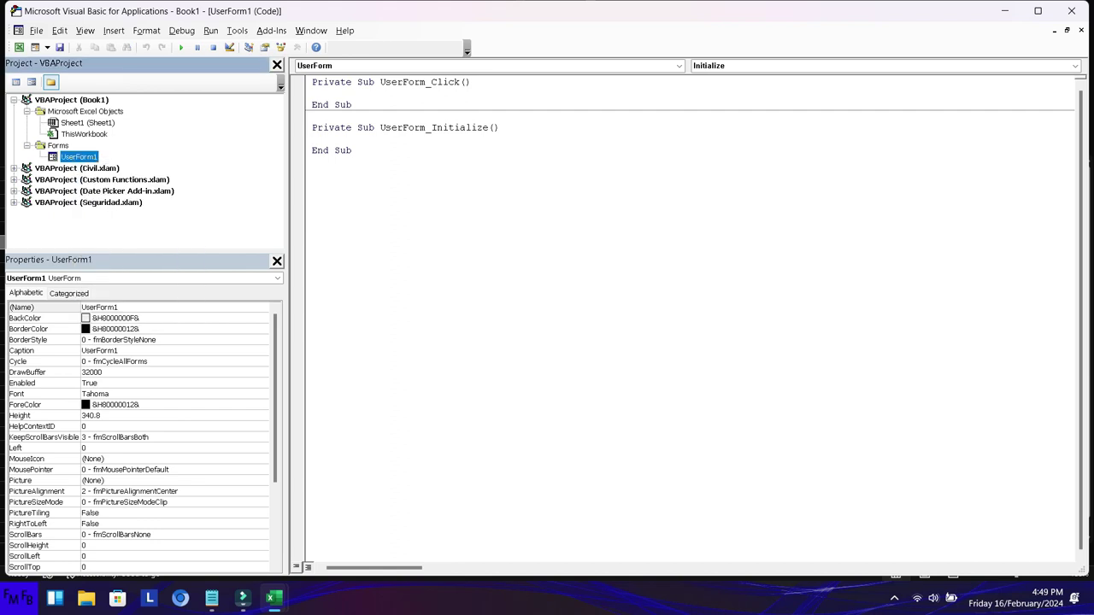
click(547, 298)
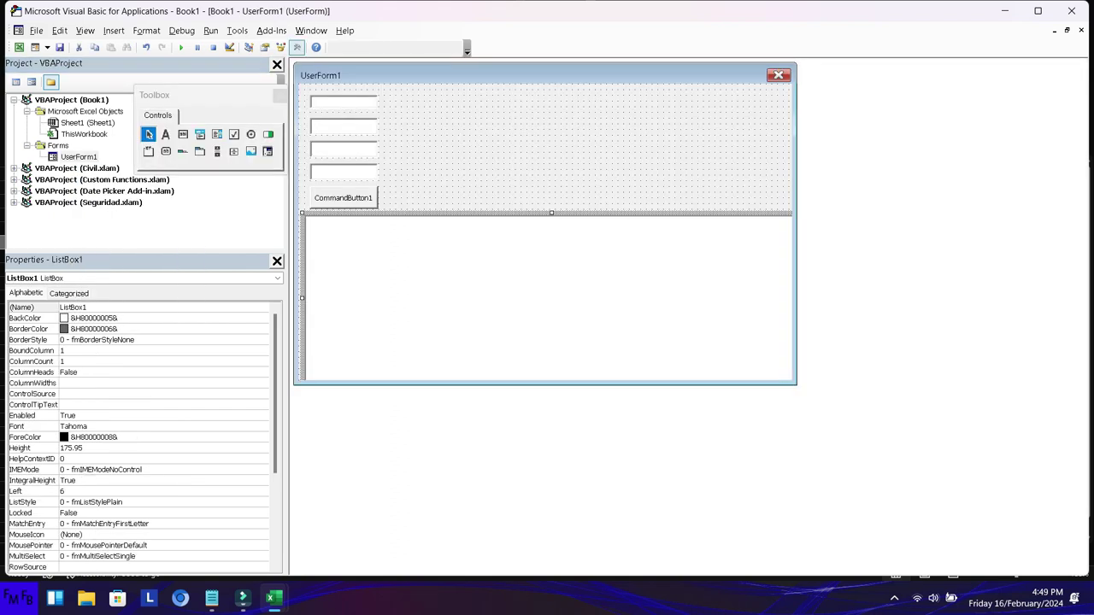
Step: Set the list box's (Name) property to lst and reopen UserForm1's code window
key(F4)
text(lst)
key(Return)
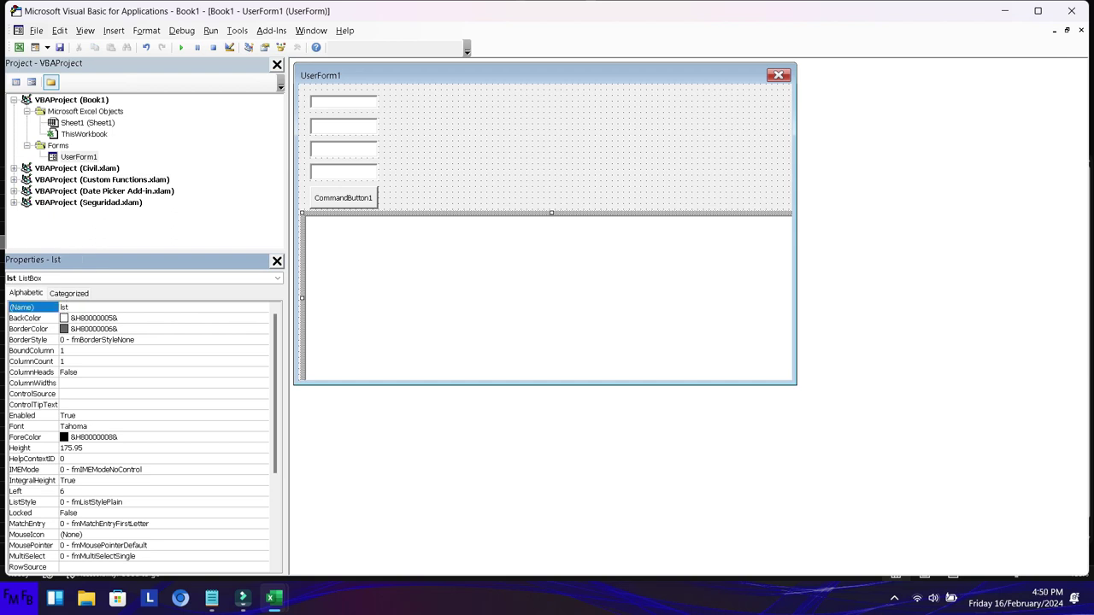
right_click(75, 156)
click(94, 164)
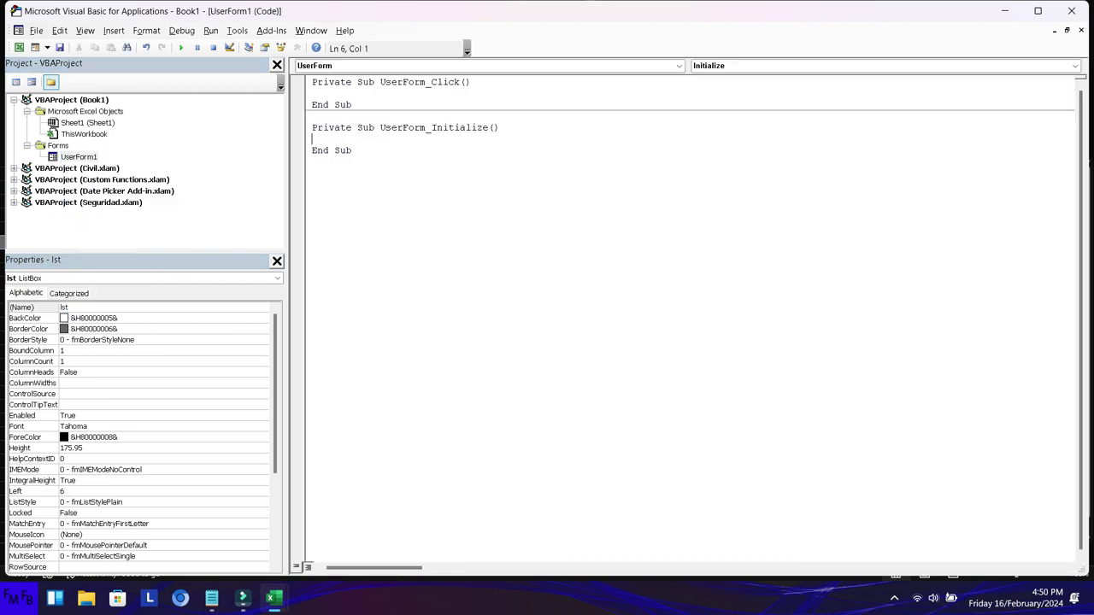
Step: Add Me.lst.ColumnCount = 4 to UserForm_Initialize so the list box shows four columns
text(lst)
key(BackSpace)
key(BackSpace)
key(BackSpace)
text(me,)
key(BackSpace)
text(.ls)
key(Tab)
text(.col)
key(Down)
key(Tab)
text(= 4)
key(Return)
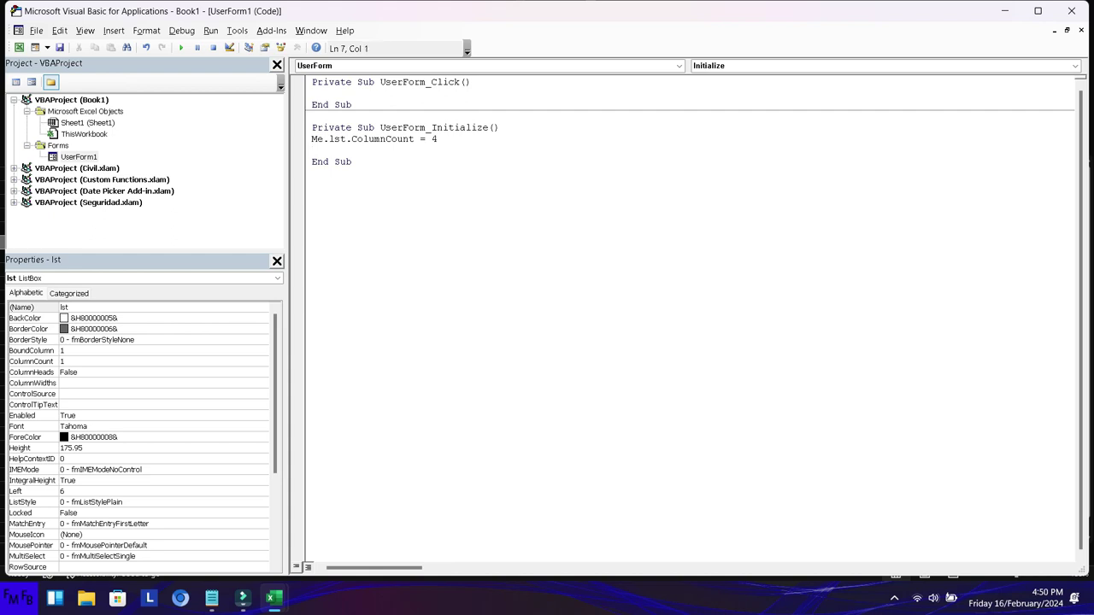
Step: Declare Dim rng As Range above the ColumnCount line
key(Up)
key(Return)
key(Up)
text(dim rng as )
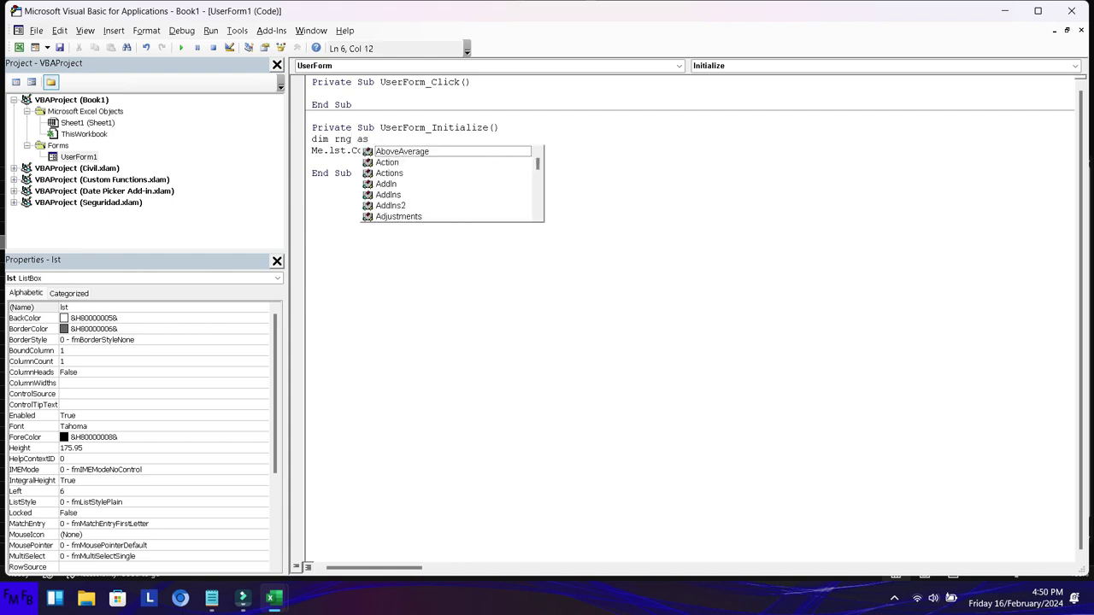
text(range)
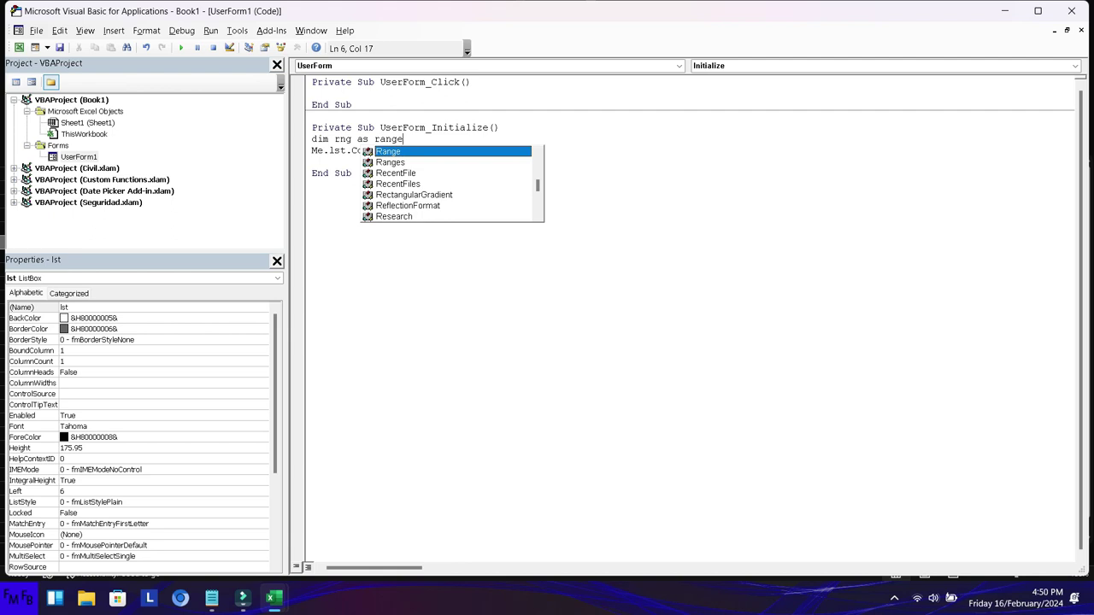
Step: Write Set rng = ThisWorkbook.Sheets("Sheet1").Range("A1:D") after confirming the sheet name Sheet1
click(312, 161)
text(set rng=thisworkbook.)
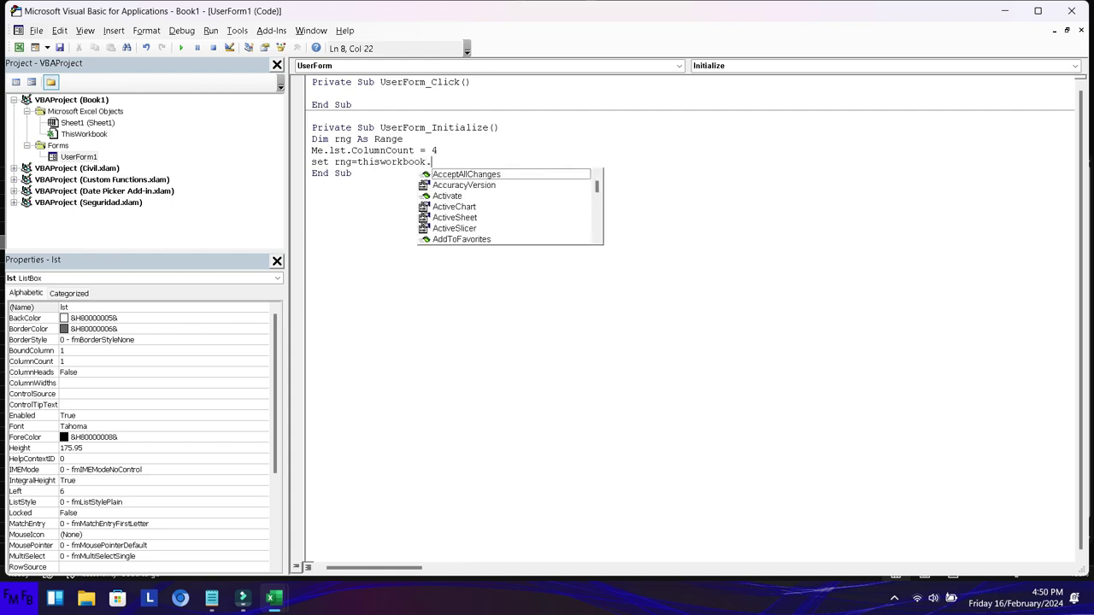
text(sheets)
key(Escape)
text(())
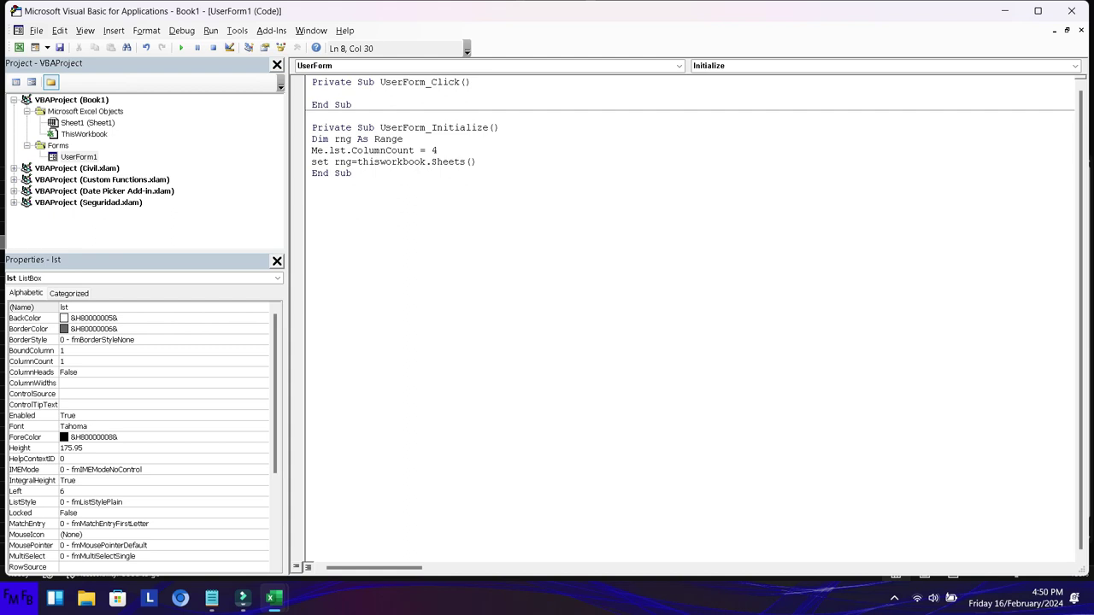
text("")
key(Left)
click(87, 122)
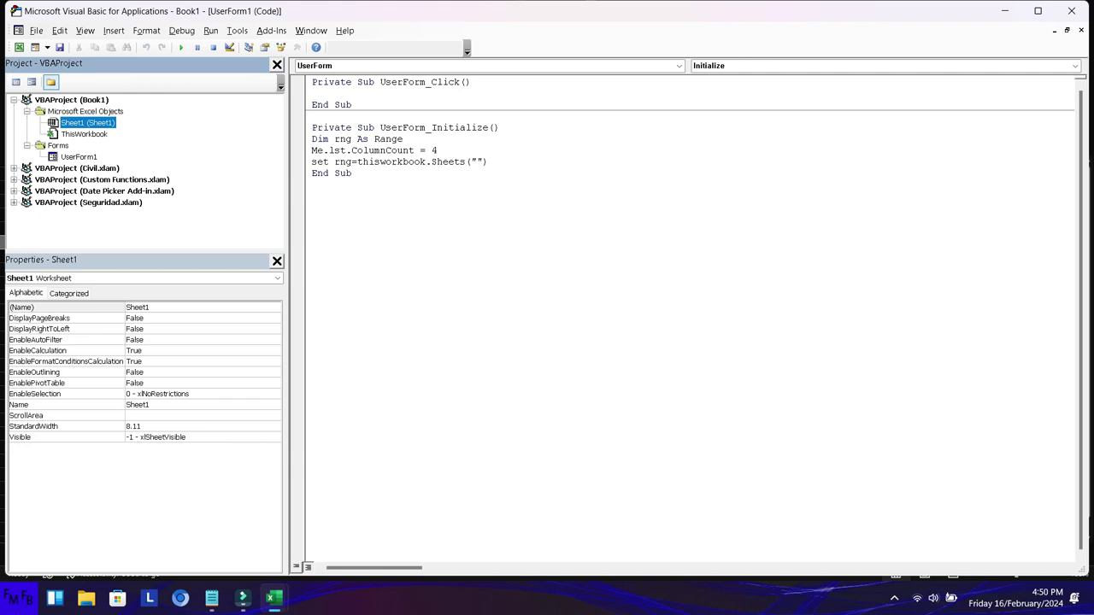
click(476, 161)
text(Sheet1)
key(End)
text(.Range())
key(Left)
text("")
key(Left)
text(A)
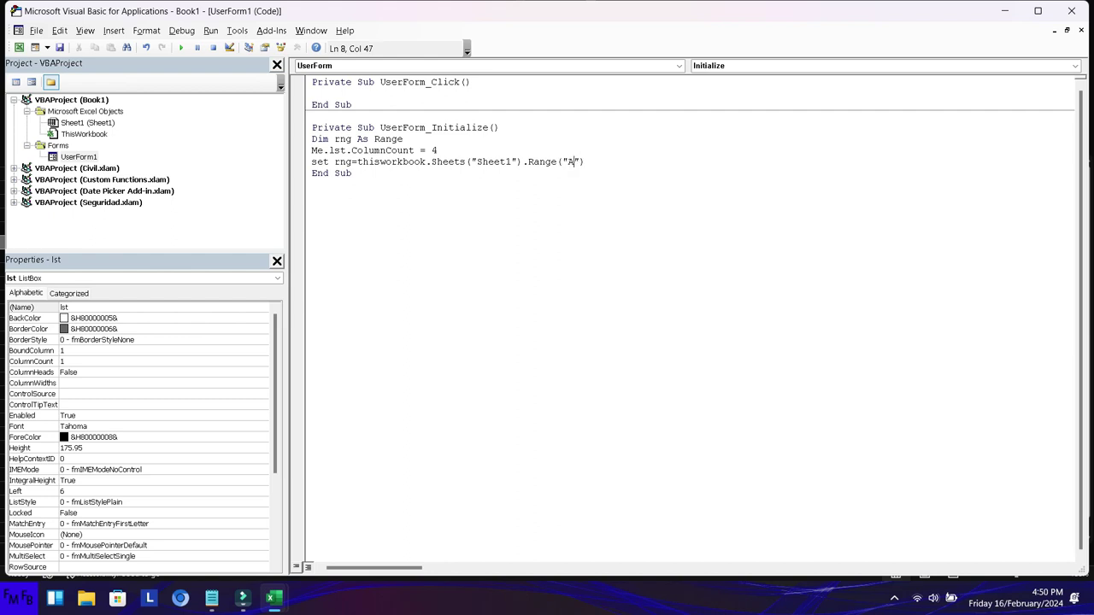
text(1:)
text(D)
Step: Start an lr= line after the ColumnCount line
click(438, 149)
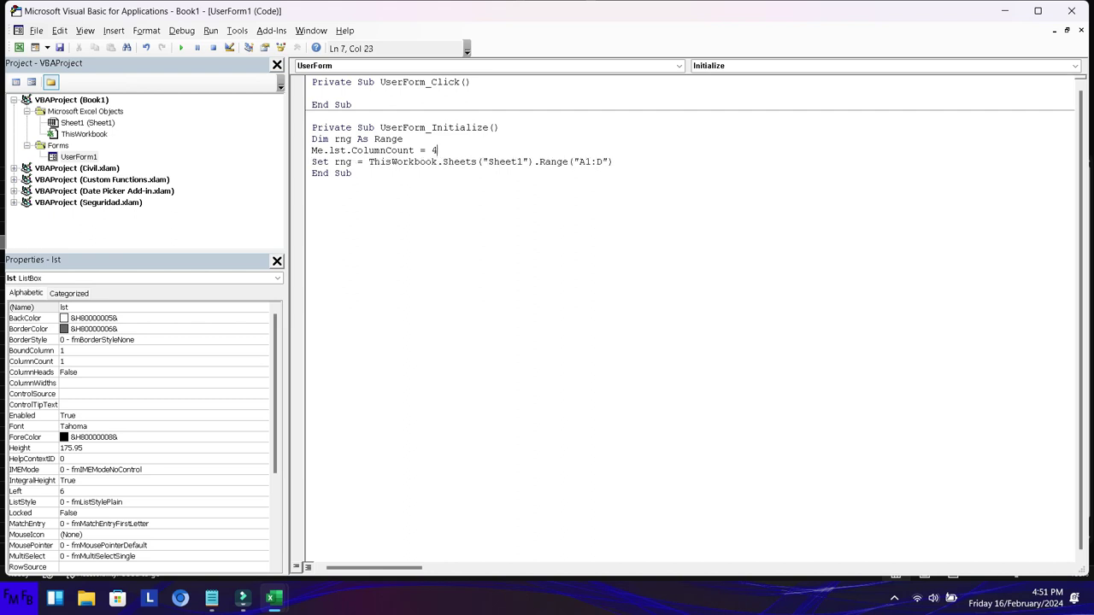
key(Return)
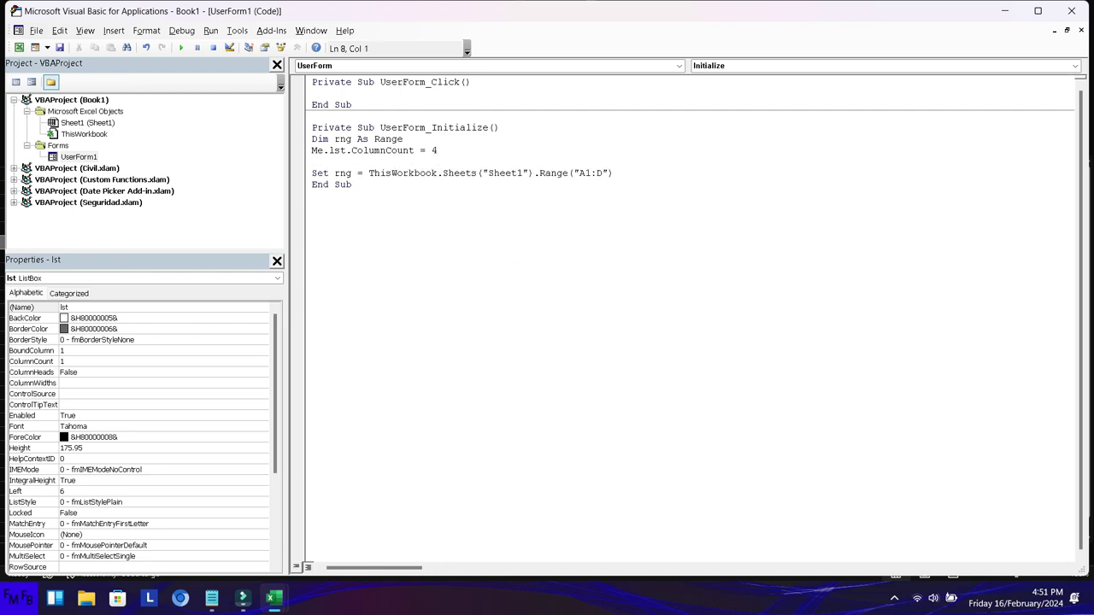
text(lr)
text(=)
Step: Complete lr = ThisWorkbook.Sheets("Sheet1").UsedRange.Columns.Count using the copied sheet reference
key(Down)
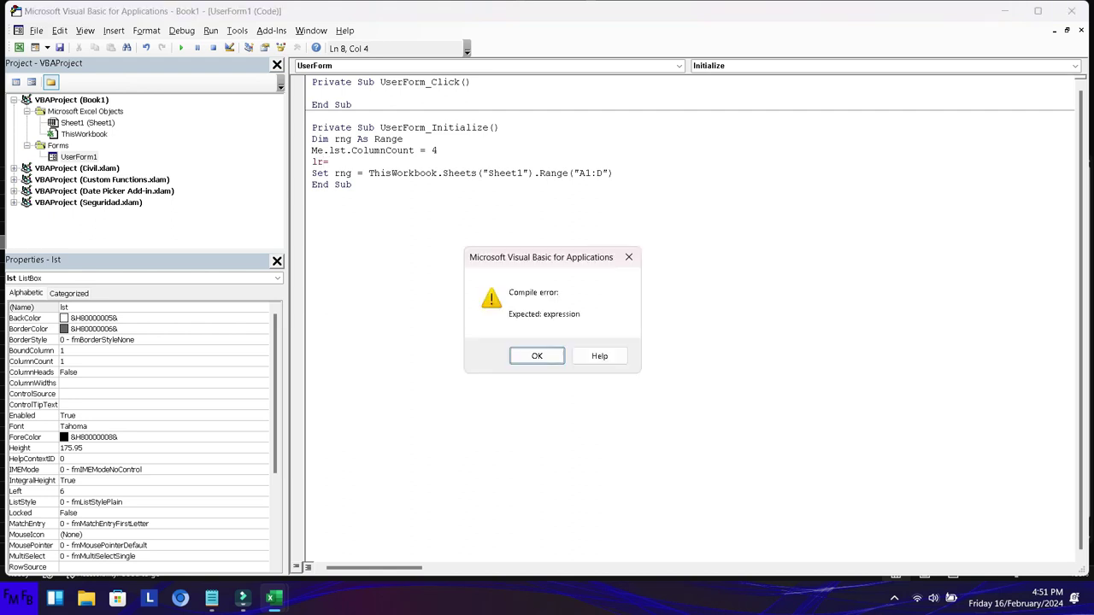
key(Return)
key(Right)
key(Right)
key(Right)
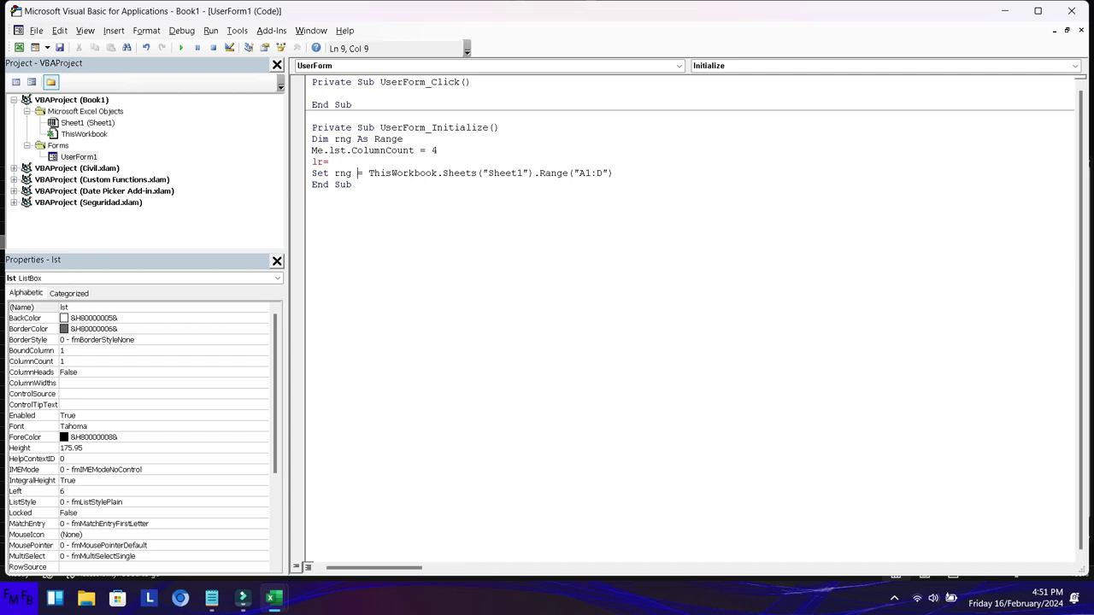
key(ctrl+shift+Right)
key(shift+Right)
key(shift+Right)
key(shift+Right)
key(shift+Right)
key(shift+Right)
key(shift+Right)
key(shift+Right)
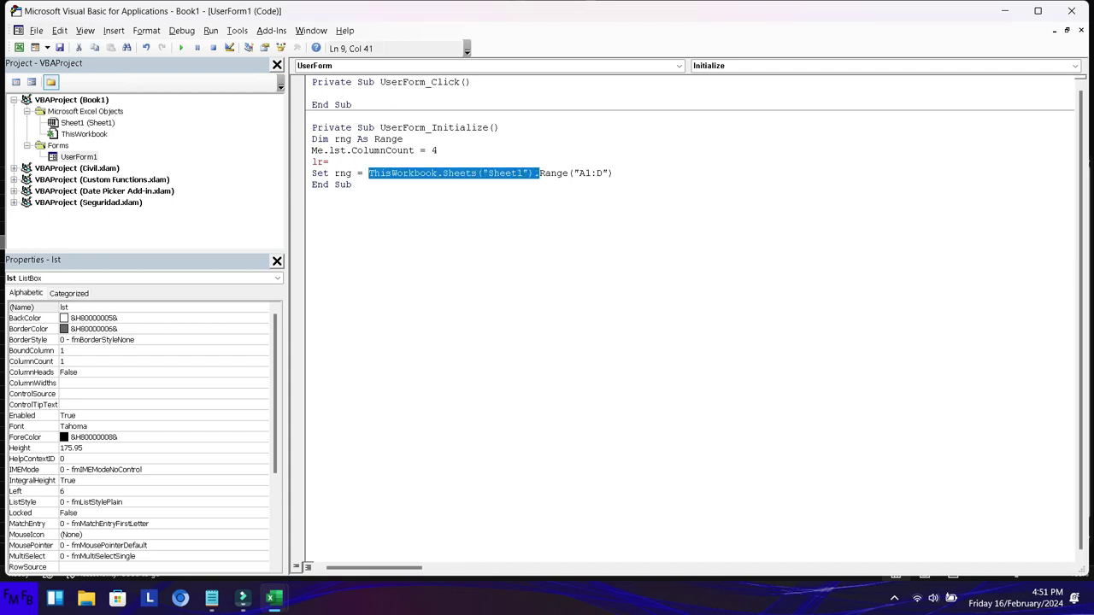
key(shift+Left)
key(ctrl+c)
key(Up)
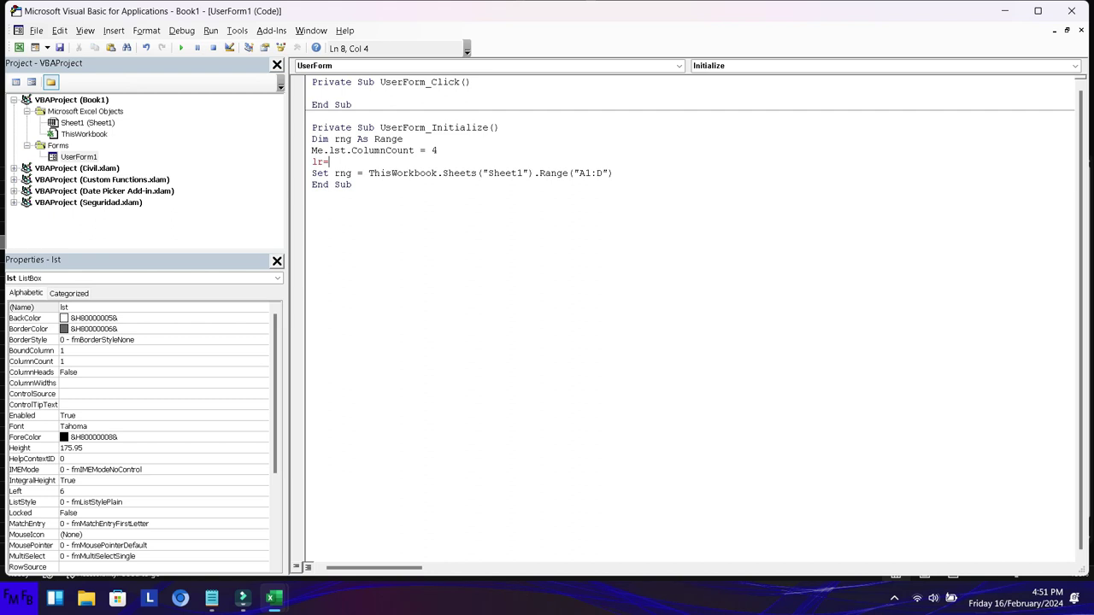
key(ctrl+v)
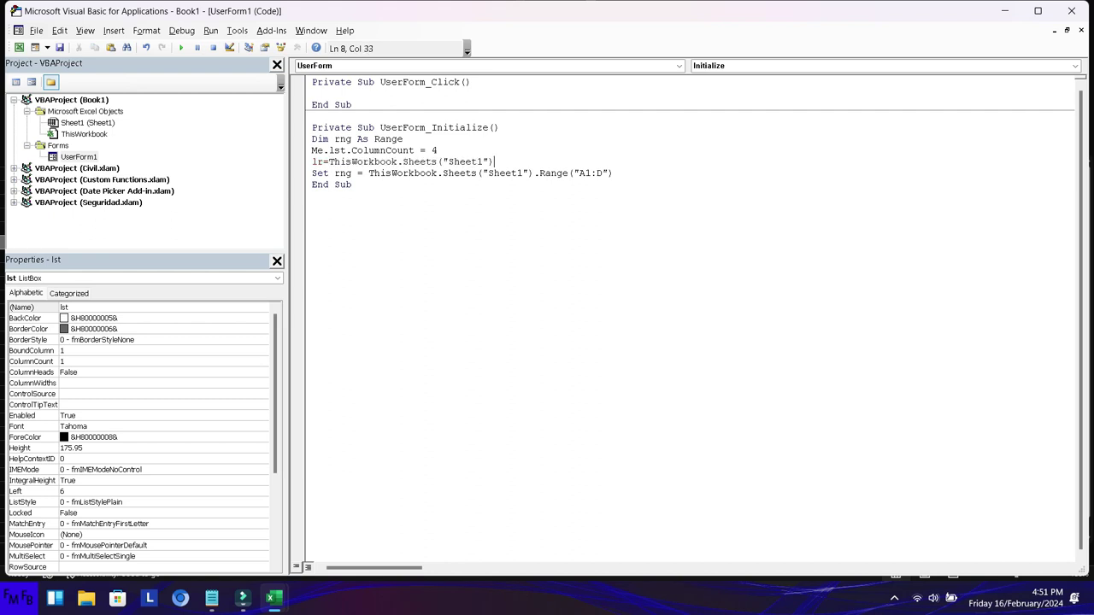
text(.usedrang)
text(columns.count)
key(Down)
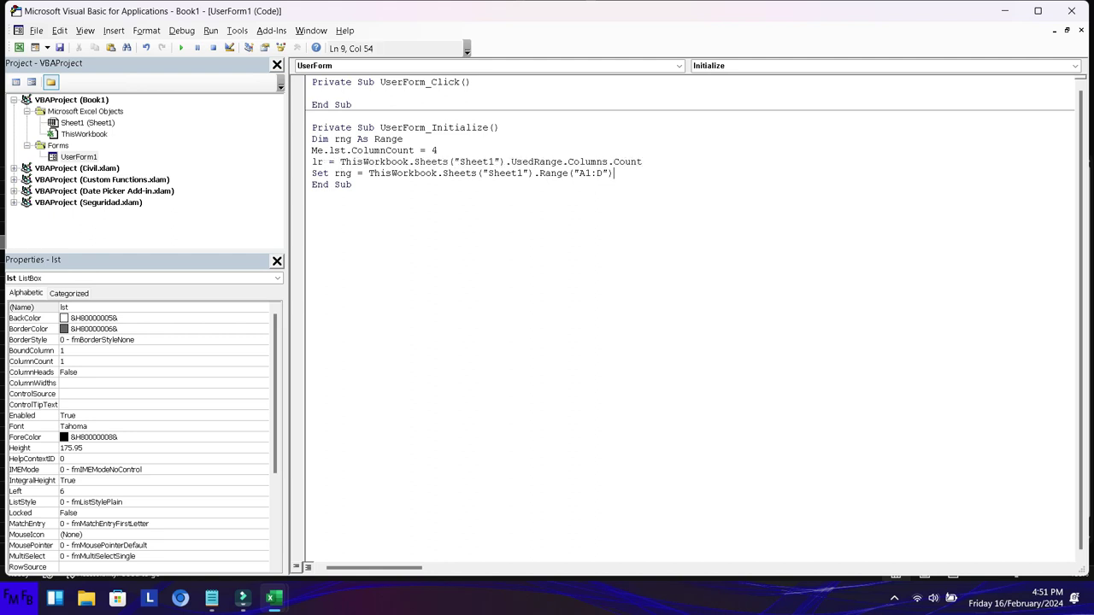
Step: Extend the rng address to Range("A1:D" & lr)
click(611, 173)
click(323, 173)
click(643, 161)
click(613, 172)
key(Left)
text(&)
text( lr)
Step: Add Me.lst.List = rng.Value before End Sub to load the range into the list
key(End)
key(Return)
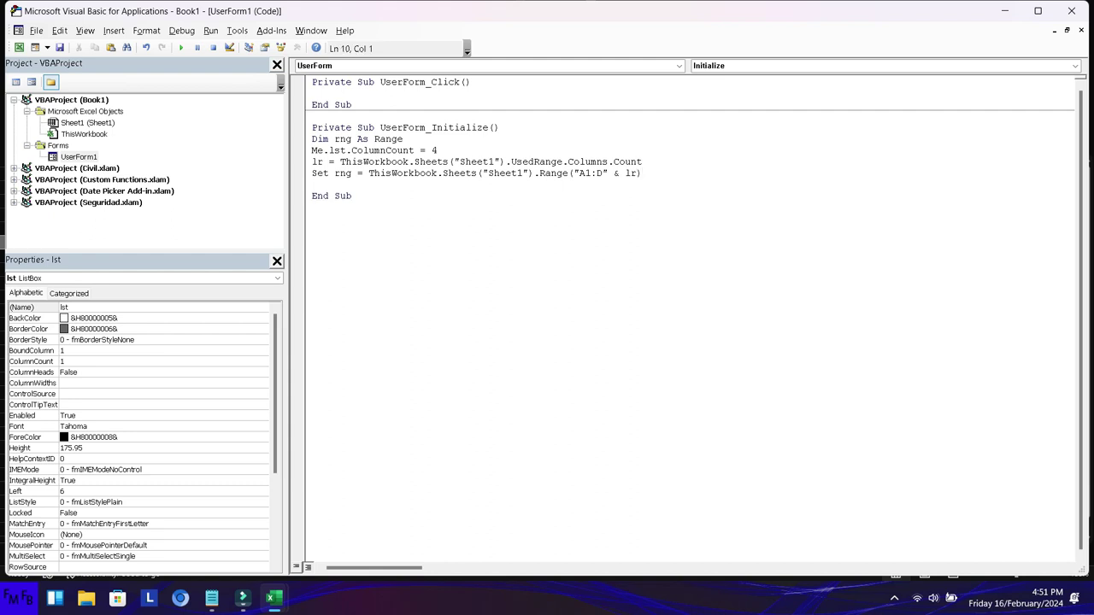
text(me.lst)
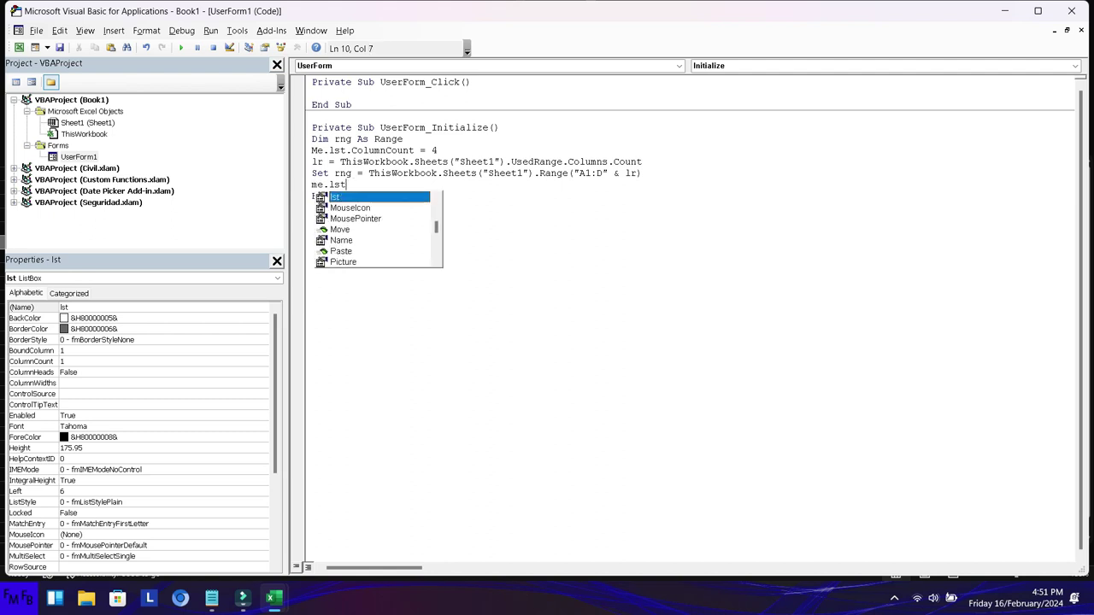
text(.lis)
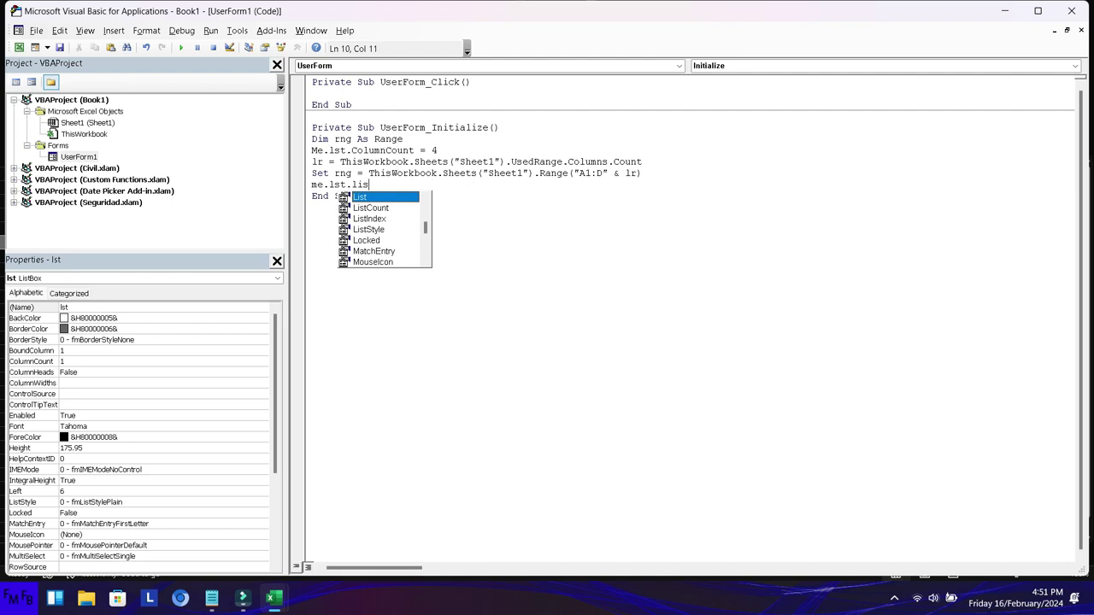
key(Tab)
text(=rn)
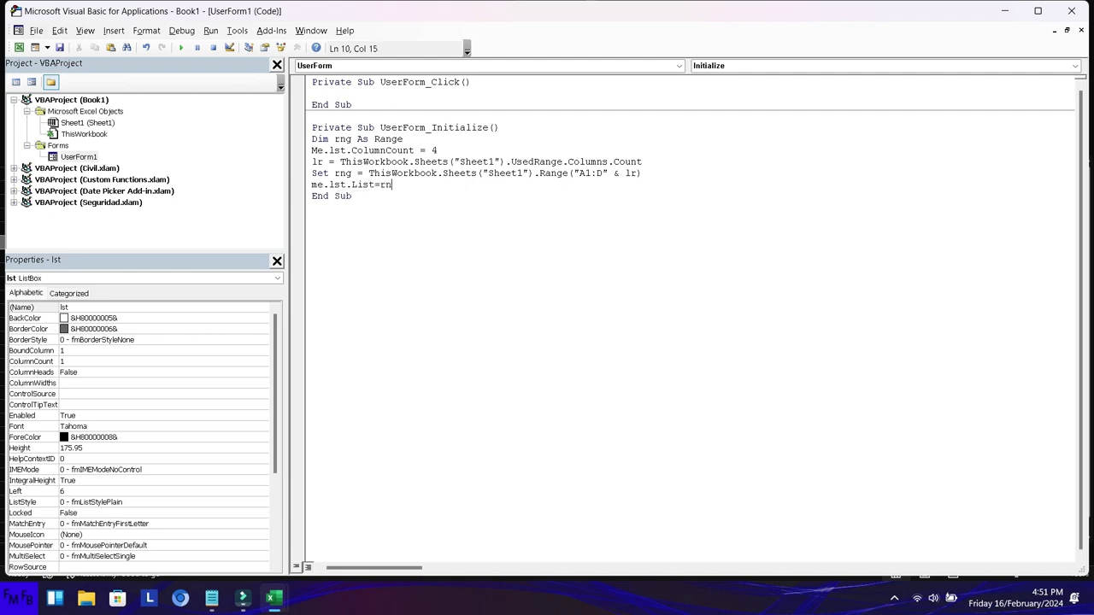
text(g.Va)
key(Tab)
Step: Glance at Sheet1's headers, then create the CommandButton1_Click routine from the form designer
key(alt+F11)
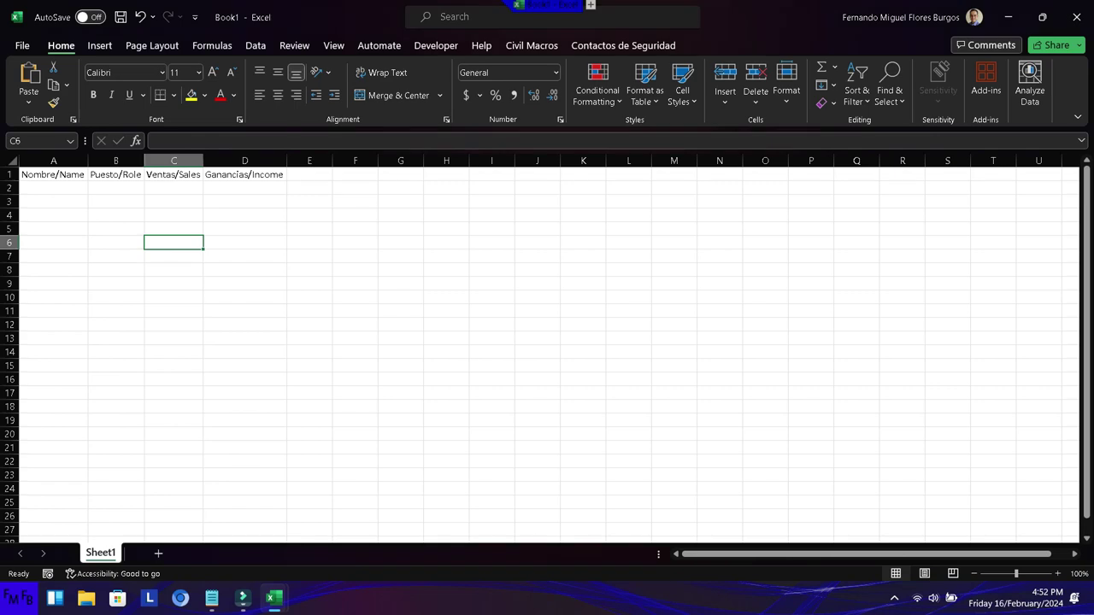
key(alt+F11)
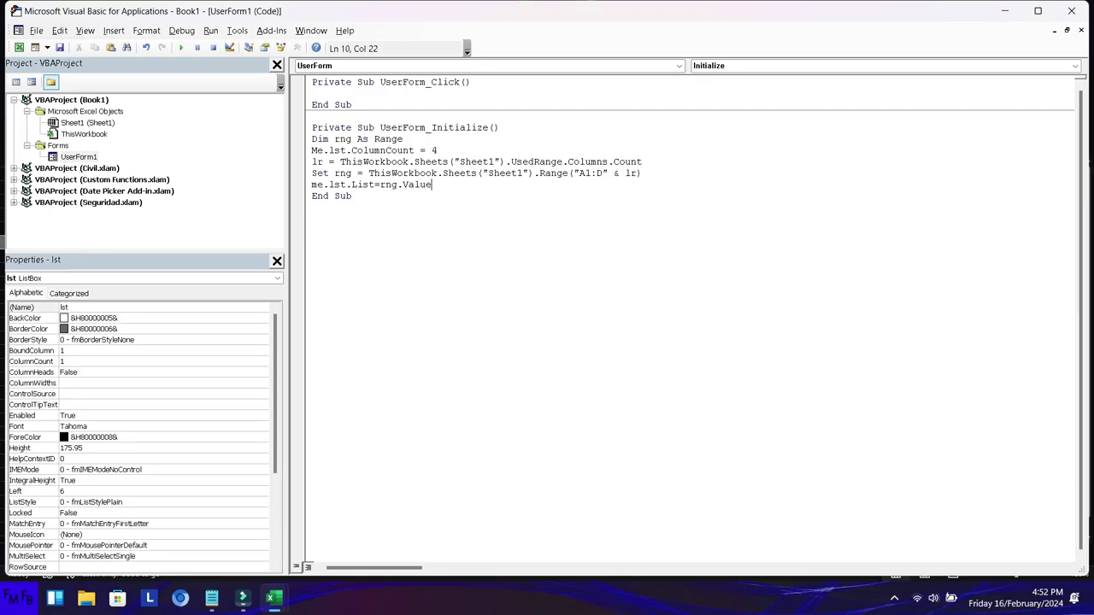
key(shift+F7)
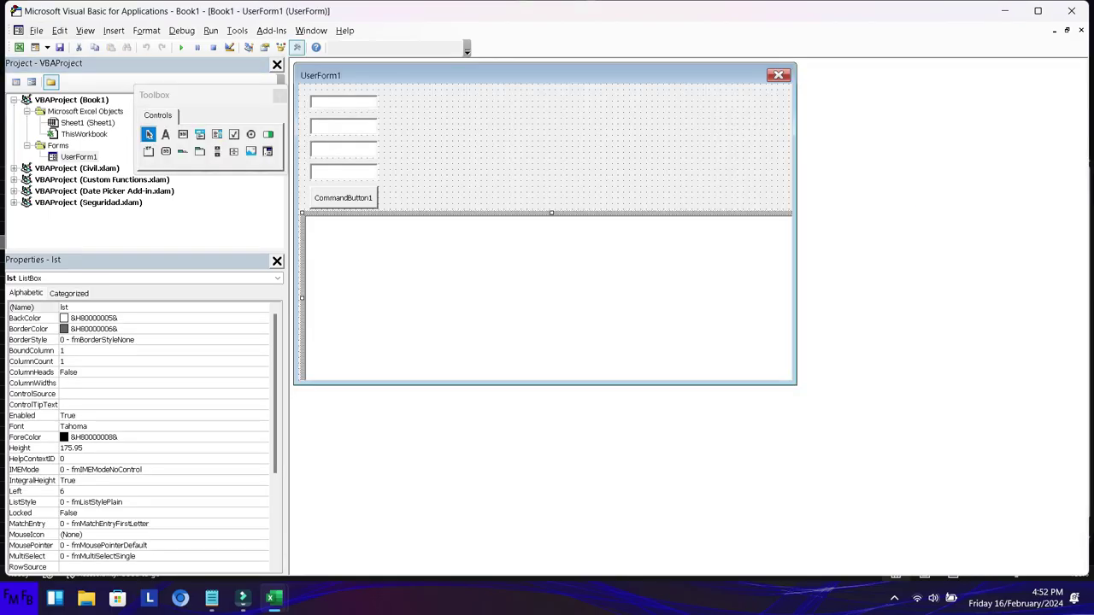
double_click(343, 198)
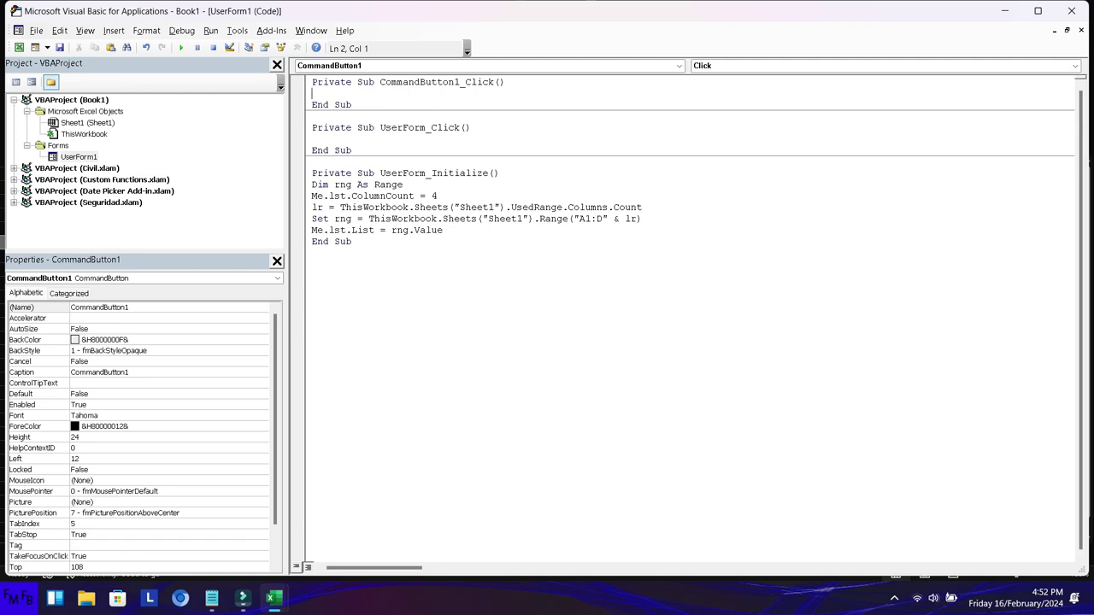
Step: Start the click routine's first line as lr= followed by a copied ThisWorkbook
text(thisworkbook)
key(Return)
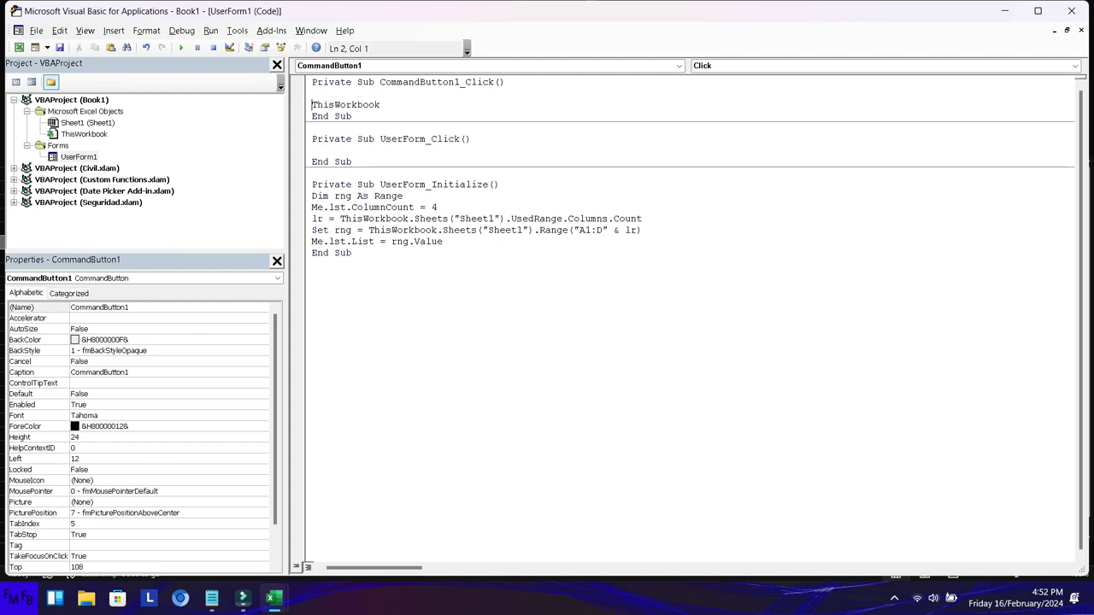
text(lr=)
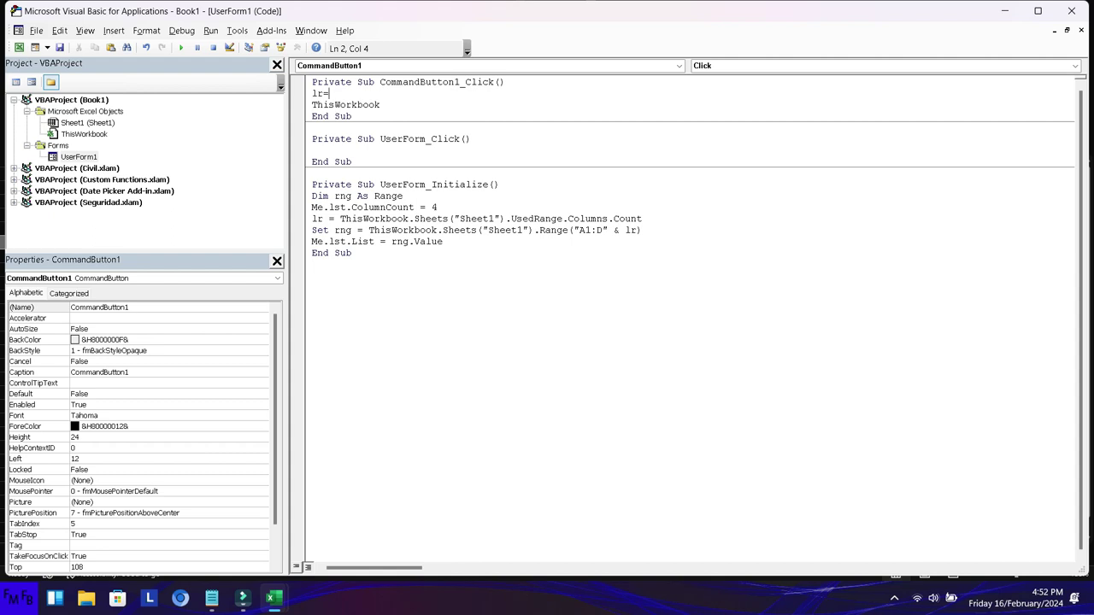
key(Down)
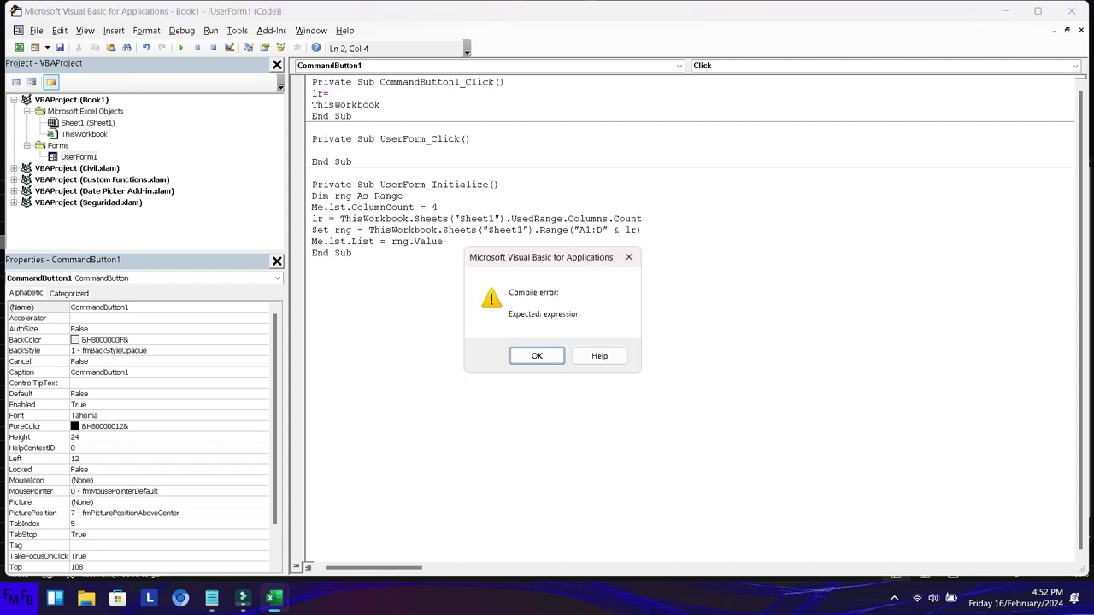
key(Return)
key(Down)
key(Home)
key(shift+End)
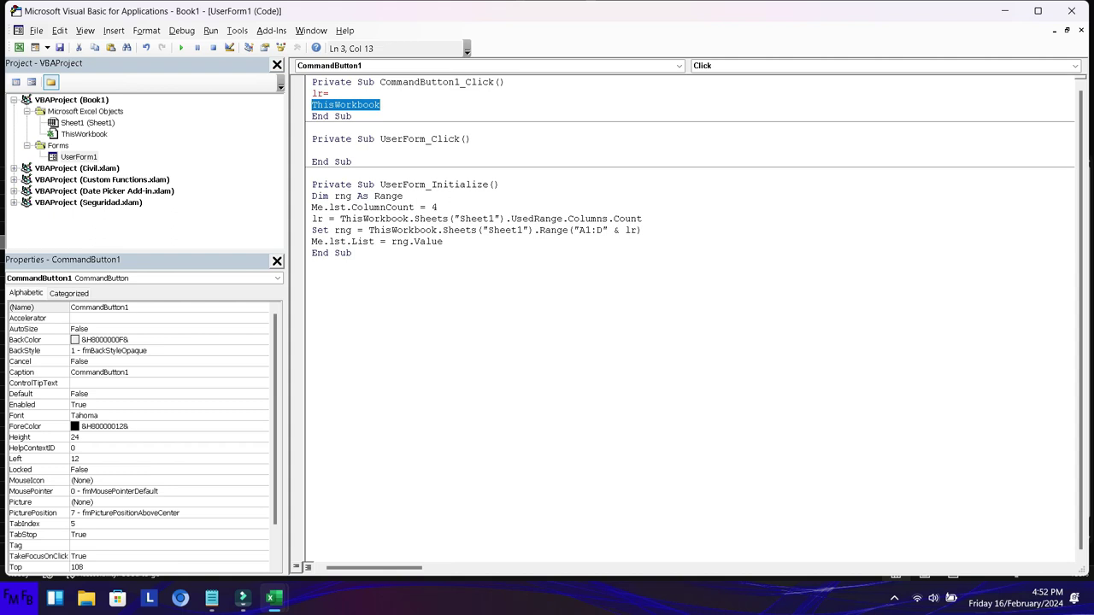
key(ctrl+c)
key(Up)
key(ctrl+v)
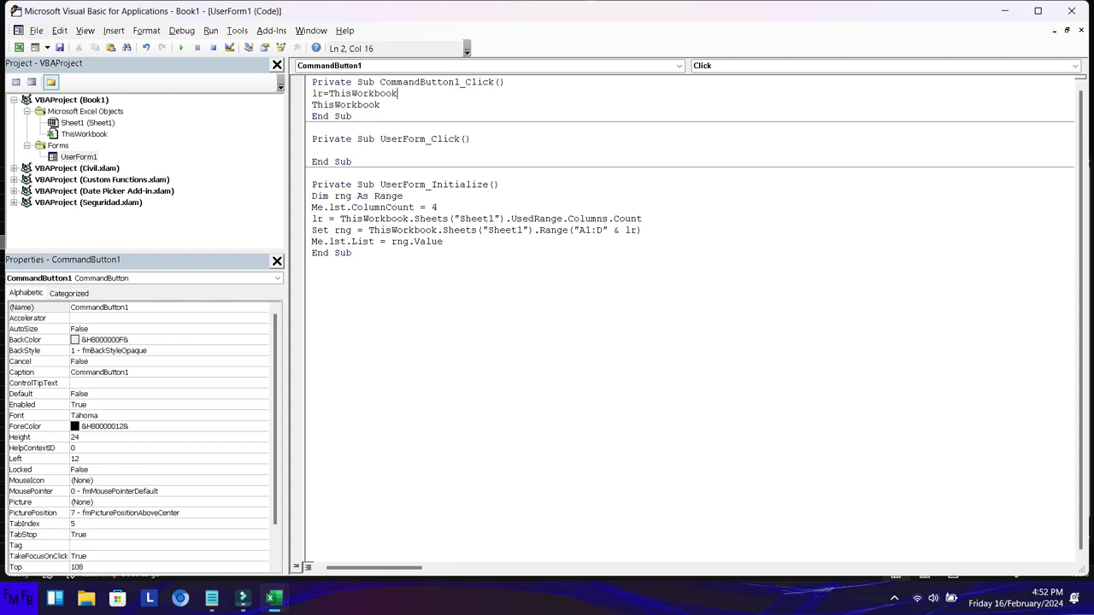
Step: Complete it as lr = ThisWorkbook.Sheets("Sheet1").UsedRange.Columns.Count
text(.sheee)
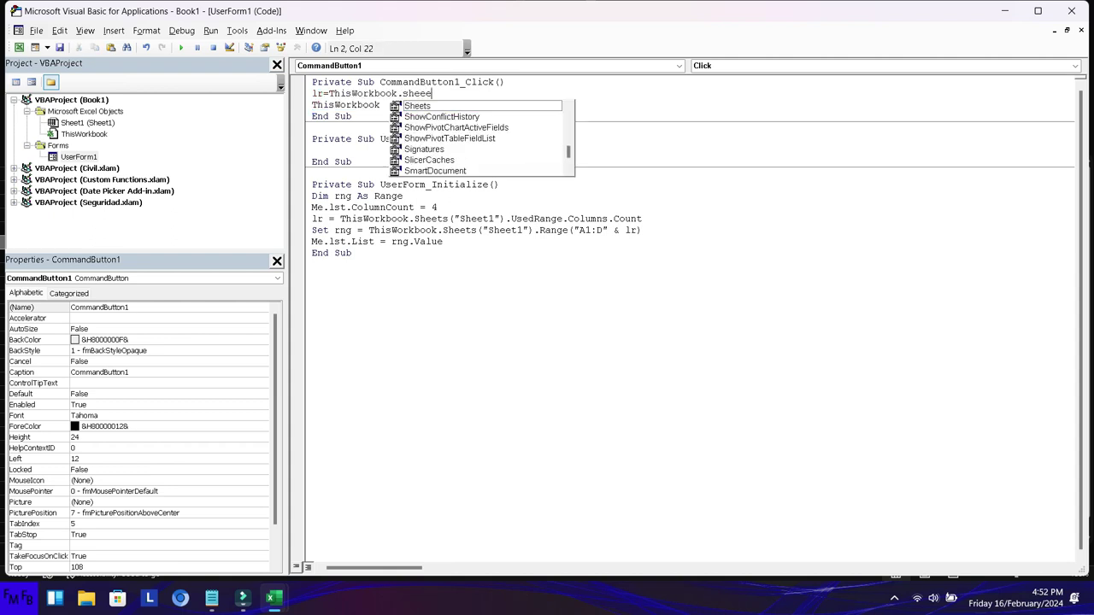
key(BackSpace)
text(ts()
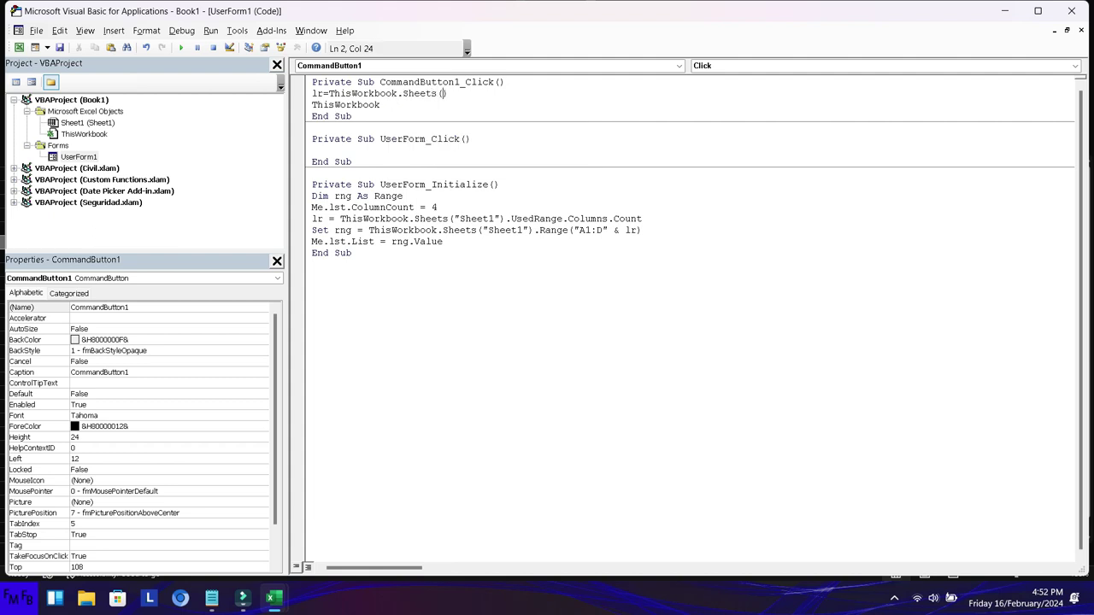
text("S)
text(he)
text(et1)
key(End)
text(.usedrange.columns.count)
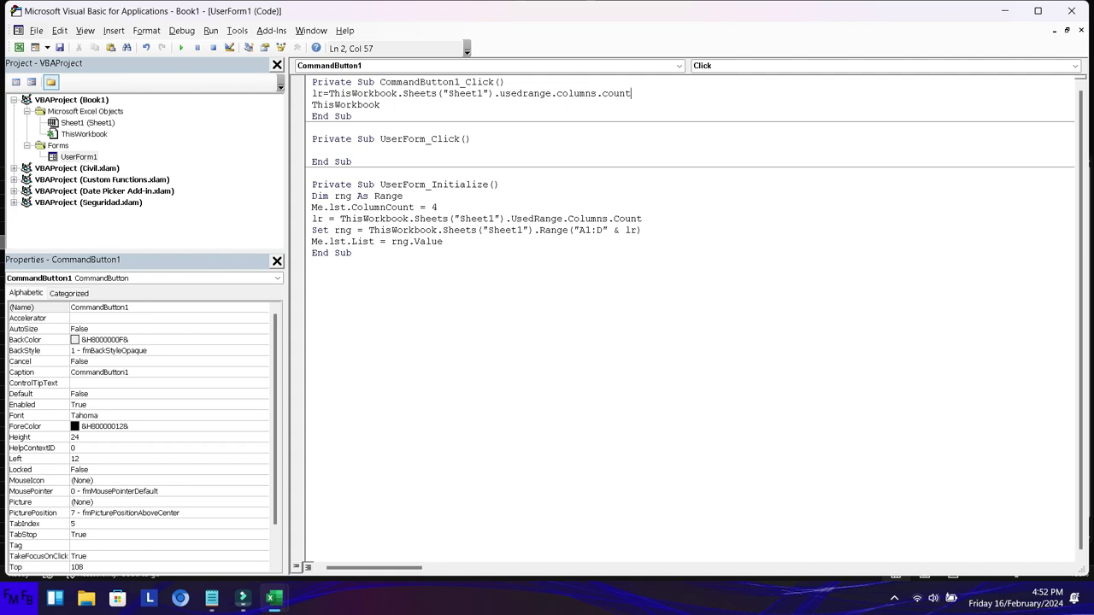
Step: Replace Columns with Rows so the click routine's lr counts used rows
click(614, 93)
double_click(576, 93)
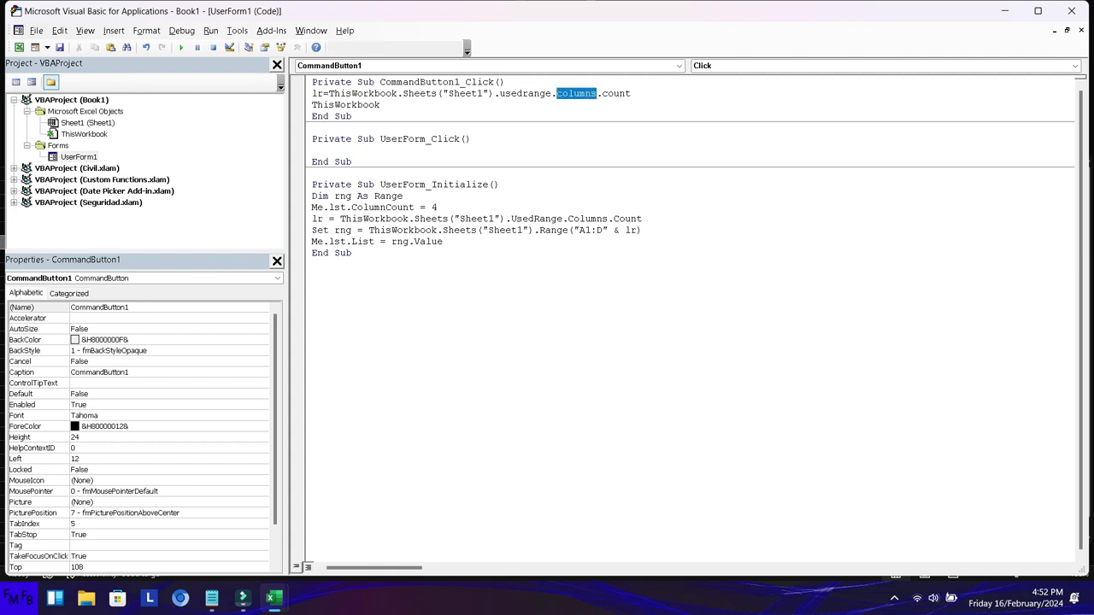
text(rows)
click(472, 138)
click(579, 218)
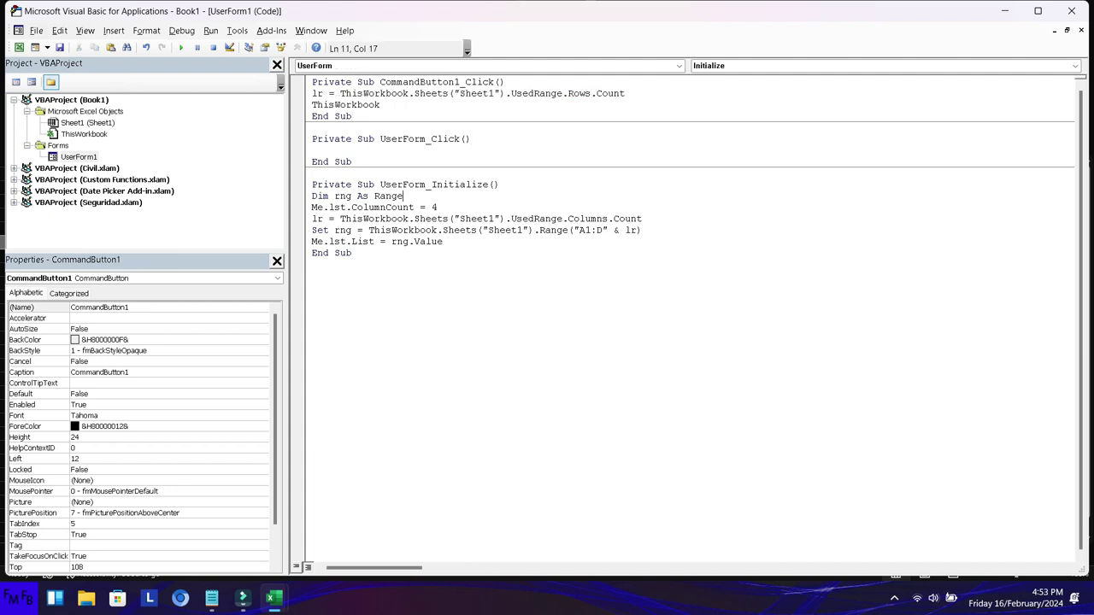
Step: Change Columns to Rows in the Initialize lr line
double_click(578, 218)
text(rows)
click(313, 172)
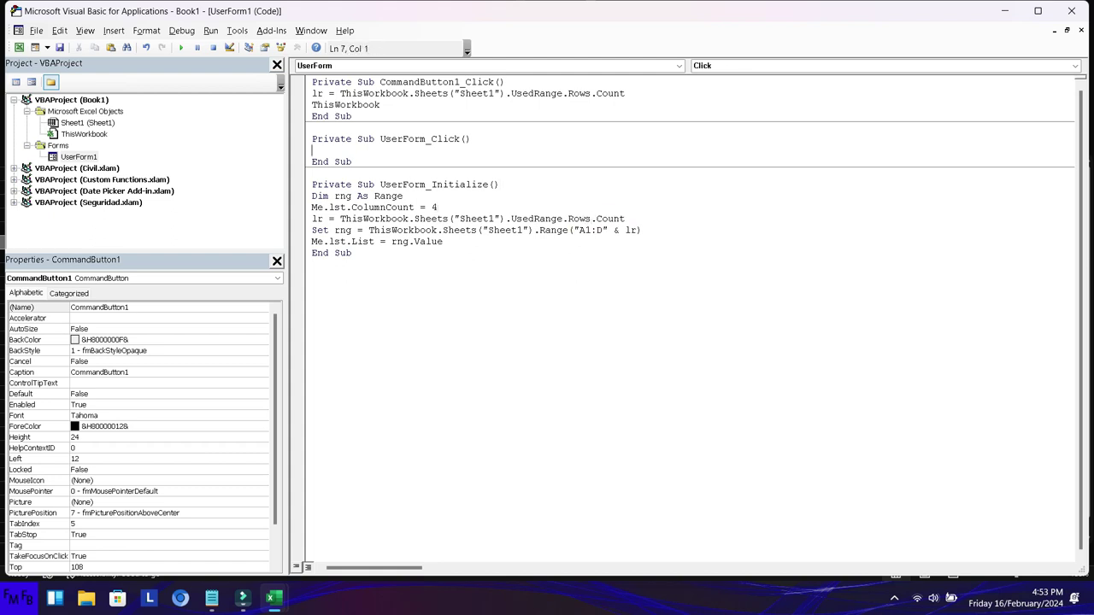
Step: Replace line 3's ThisWorkbook with the copied ThisWorkbook.Sheets("Sheet1"). prefix
click(352, 116)
click(381, 105)
click(591, 94)
click(312, 93)
drag(340, 93, 511, 94)
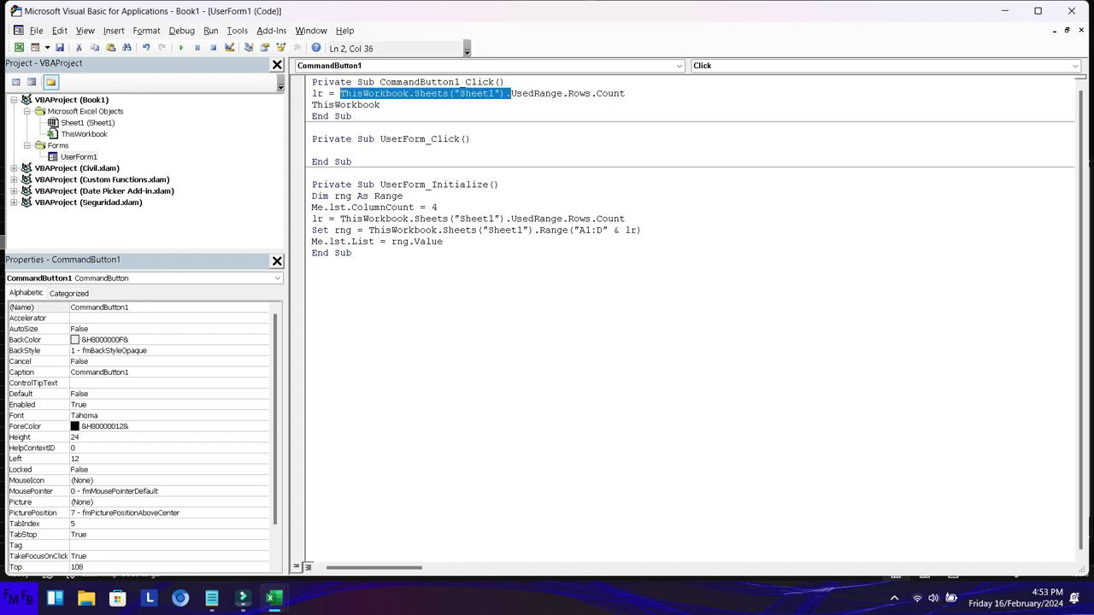
click(381, 104)
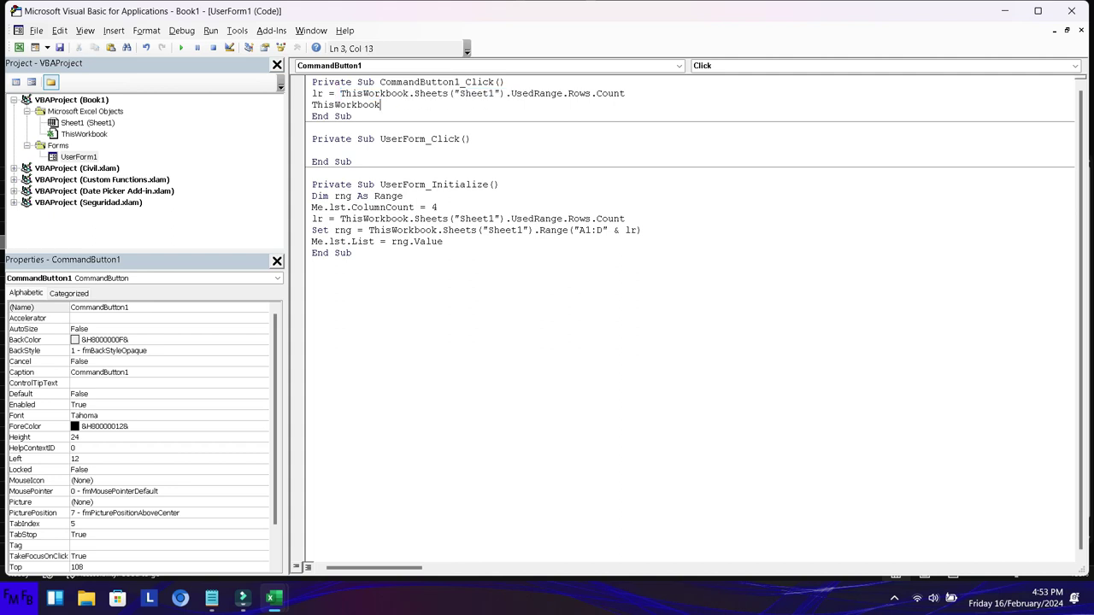
key(shift+Home)
key(ctrl+v)
Step: Complete line 3 as Range("A" & (lr+1)) = Me.txt1.Value
text(Range())
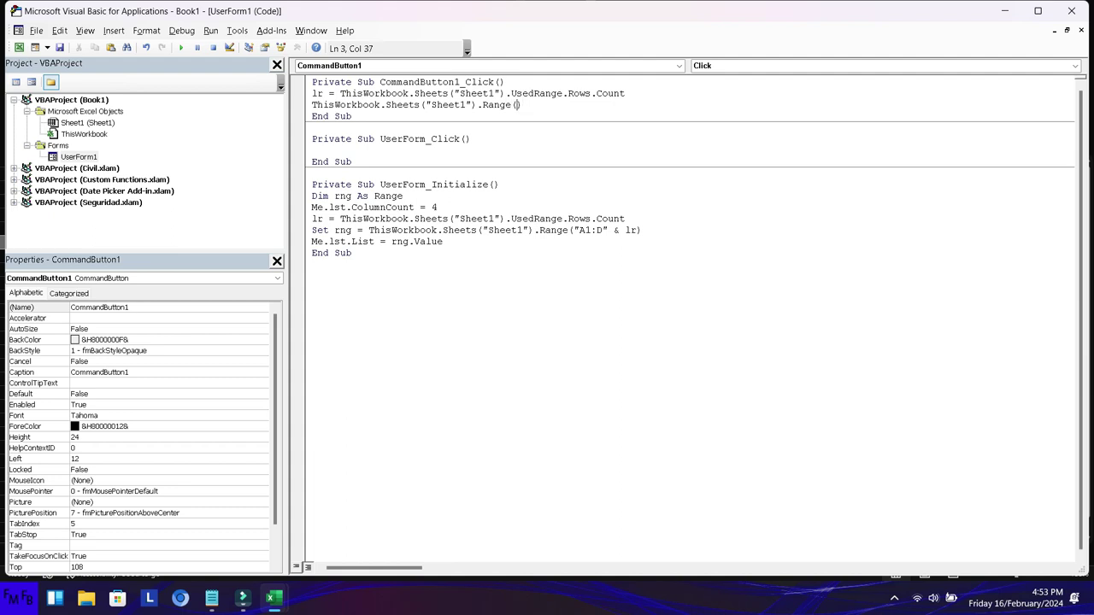
text("")
key(Left)
text(A)
key(Right)
text(&)
text( ())
key(Left)
text(lr+1)
key(End)
text(=)
text(me.t)
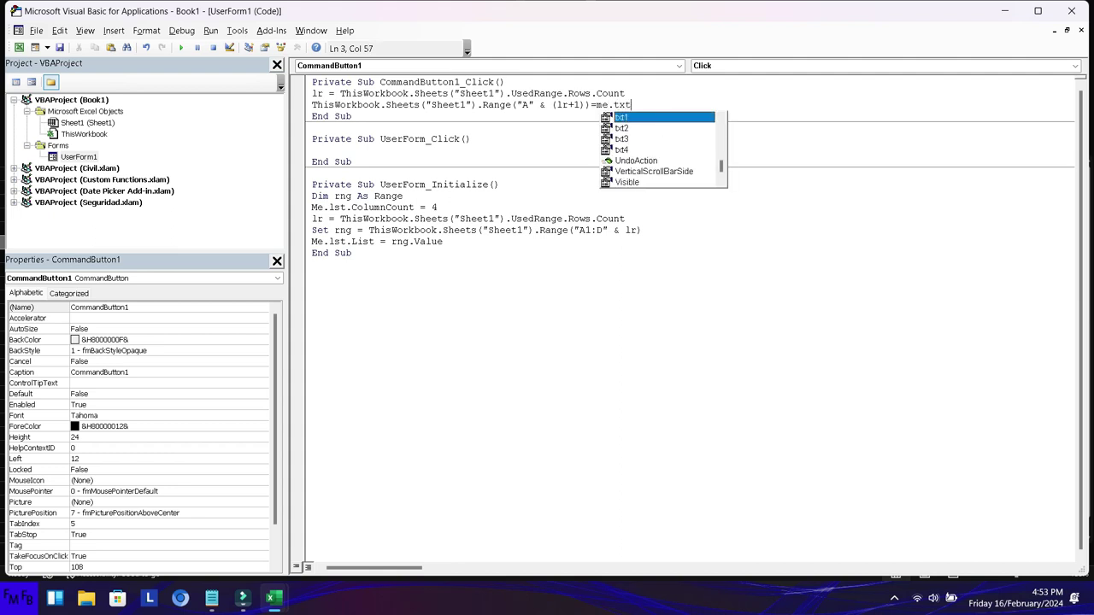
key(Tab)
text(.v)
key(Tab)
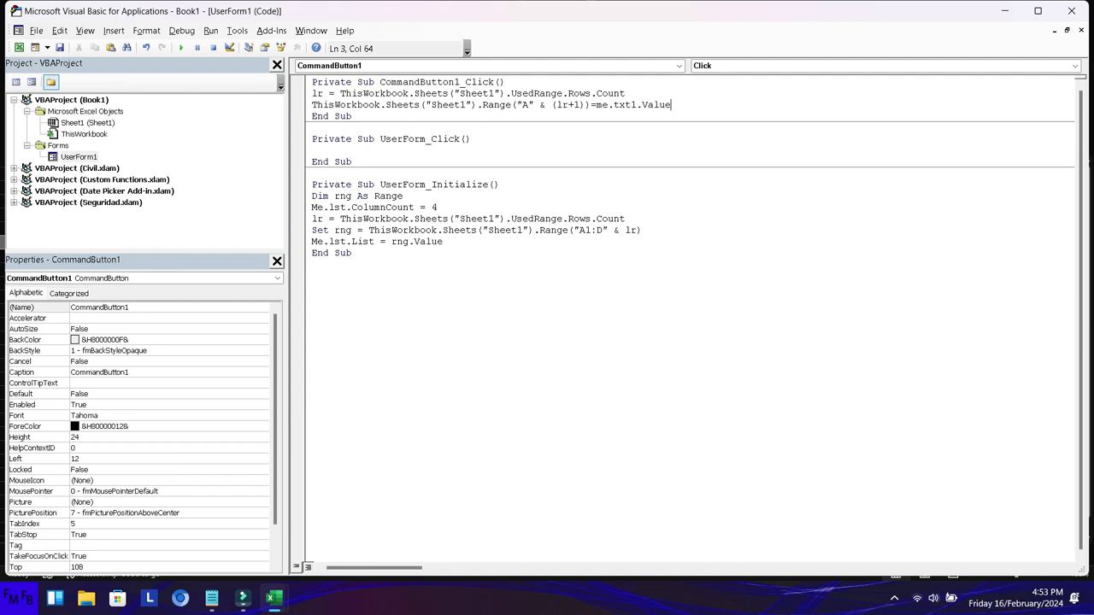
Step: Duplicate the statement and edit it to write txt2 into column B
key(shift+Home)
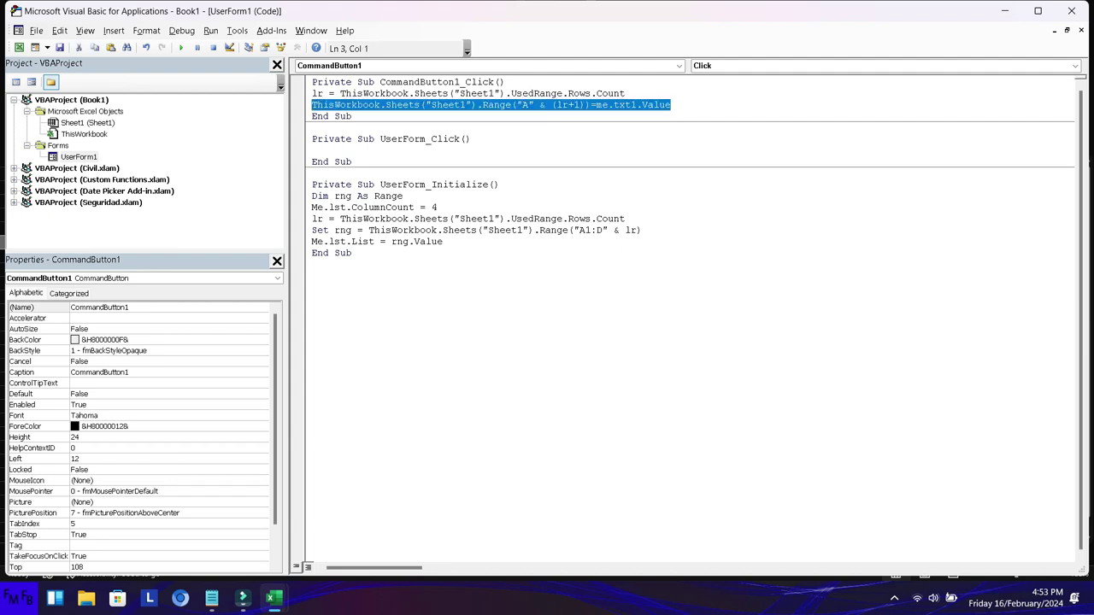
key(End)
key(Return)
key(ctrl+v)
key(Left)
key(Left)
key(Left)
key(Right)
key(Right)
key(Right)
key(Right)
key(Right)
key(BackSpace)
text(2)
key(Left)
key(Left)
key(Left)
key(Left)
key(Left)
key(Left)
key(BackSpace)
text(b)
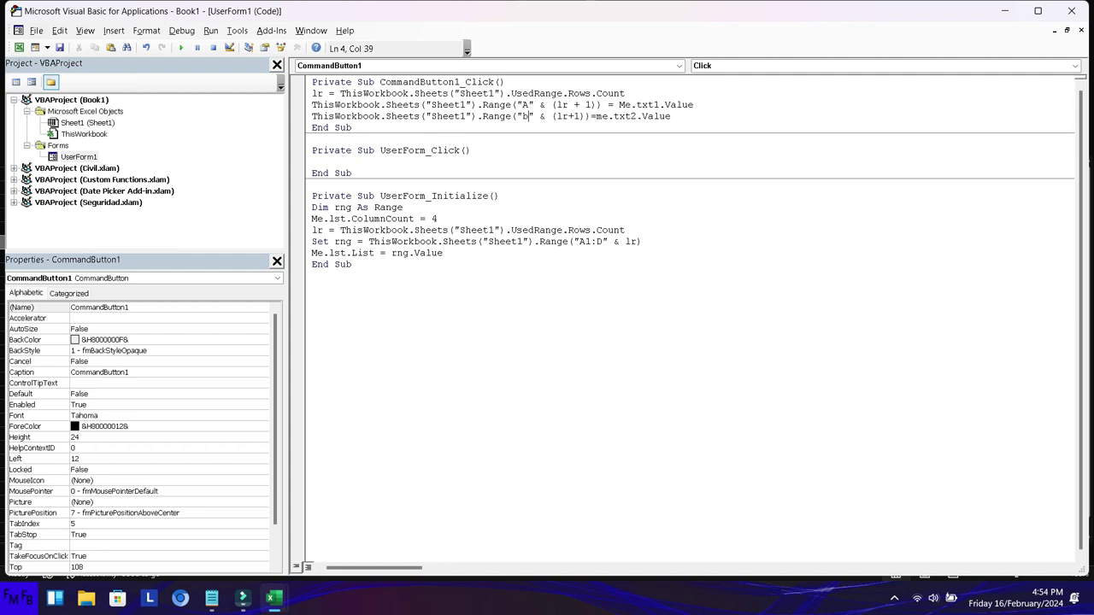
key(BackSpace)
text(B)
Step: Add a third copy writing txt3 into column C
click(672, 117)
key(Return)
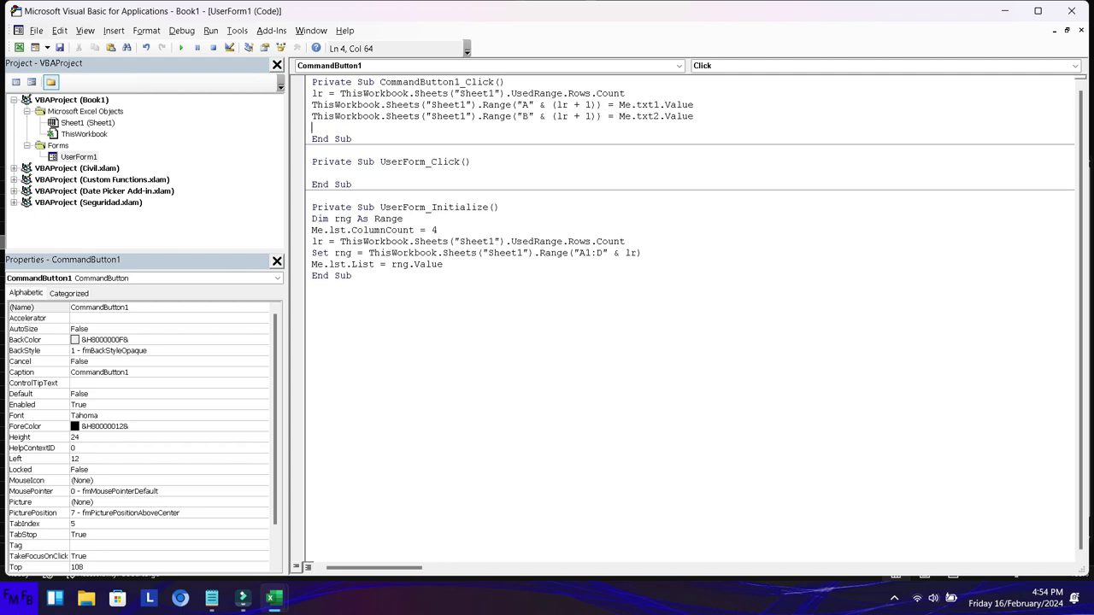
key(ctrl+v)
click(638, 127)
key(BackSpace)
text(3)
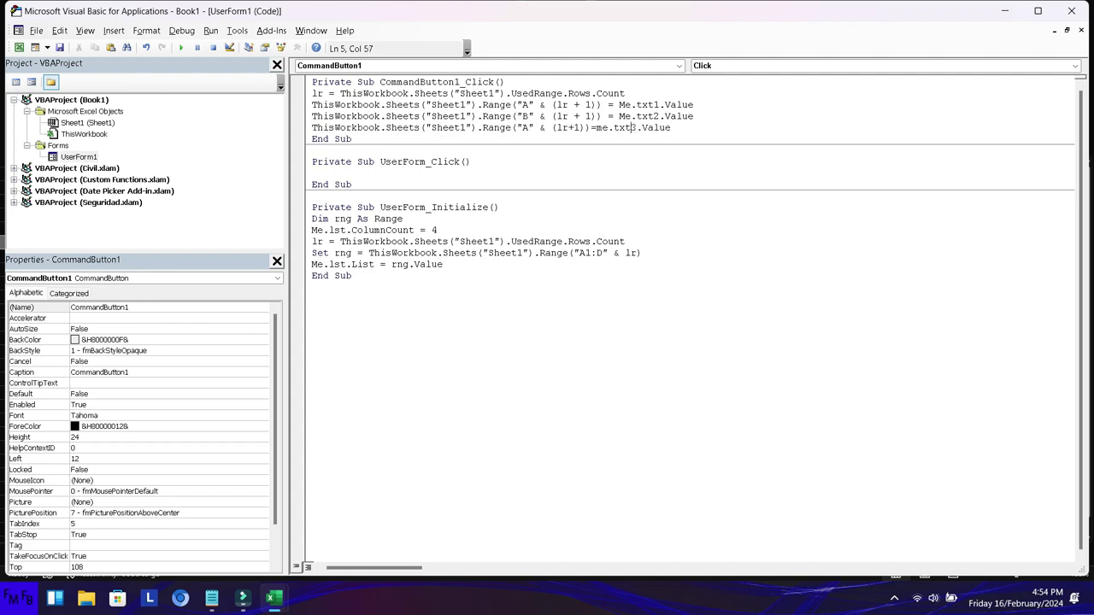
click(561, 127)
click(529, 127)
key(BackSpace)
text(C)
Step: Add a fourth copy writing txt4 into column D
click(672, 128)
key(Return)
key(ctrl+v)
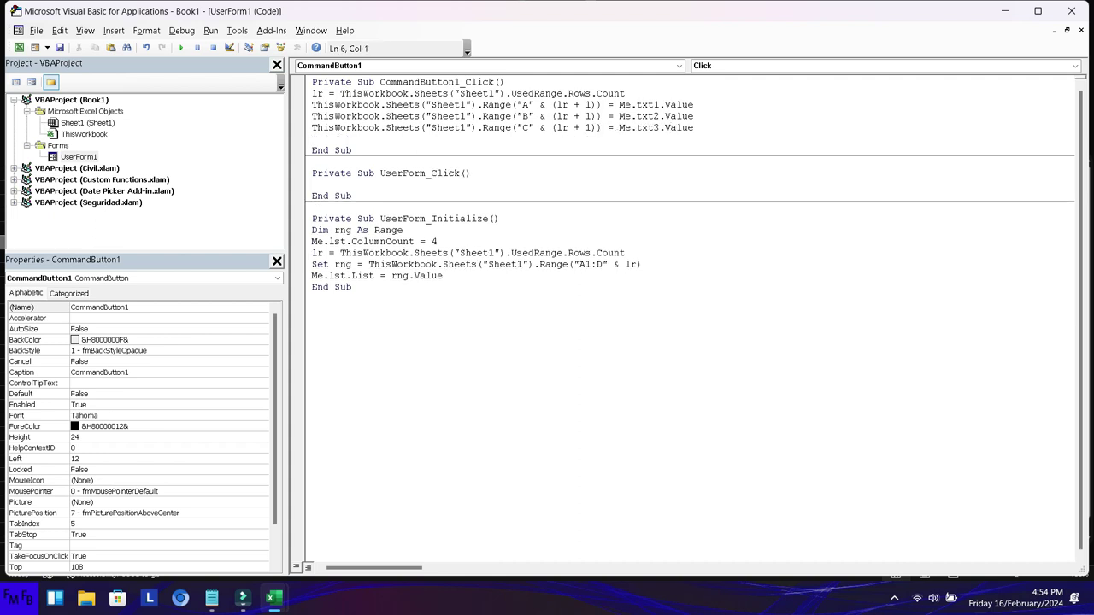
key(Left)
key(Left)
key(Left)
key(Left)
key(Left)
key(Left)
key(Left)
key(Left)
key(Left)
key(Left)
key(Left)
key(BackSpace)
text(D)
key(Right)
key(Right)
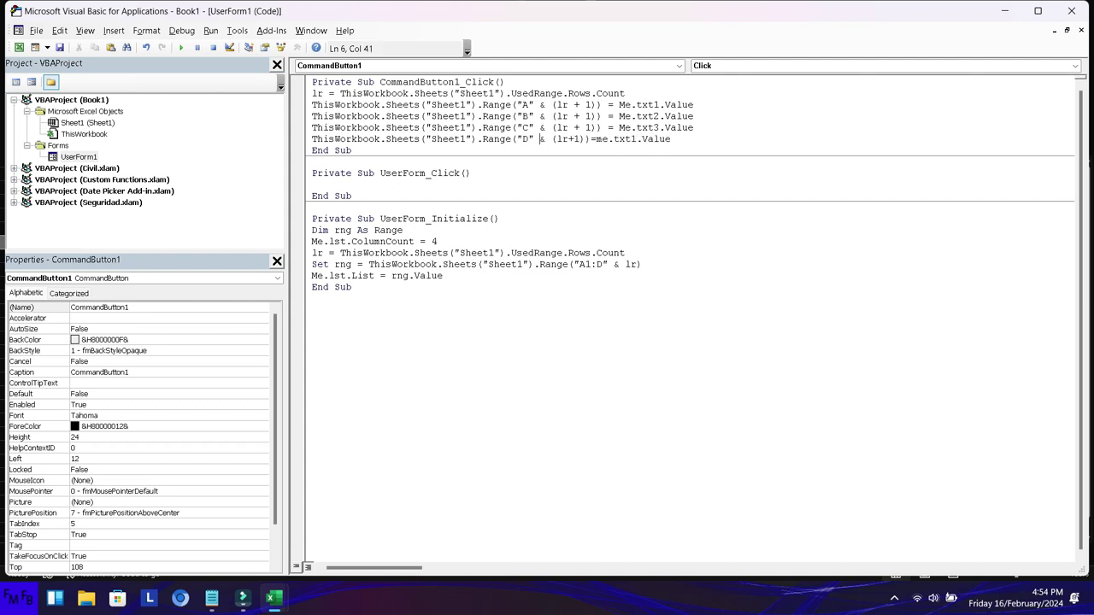
click(596, 138)
key(BackSpace)
text(4)
key(Up)
key(Up)
key(Up)
key(Up)
key(Down)
key(Down)
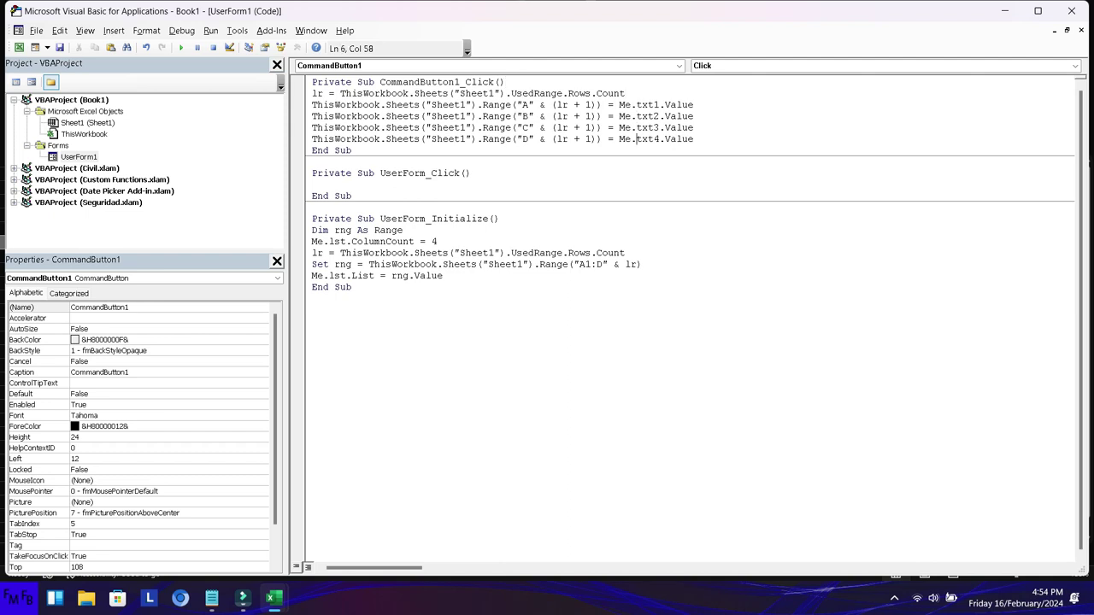
Step: Add lines clearing txt1 and txt2 with Me.txt1.Value = "" and Me.txt2.Value = ""
key(End)
key(Return)
text(me)
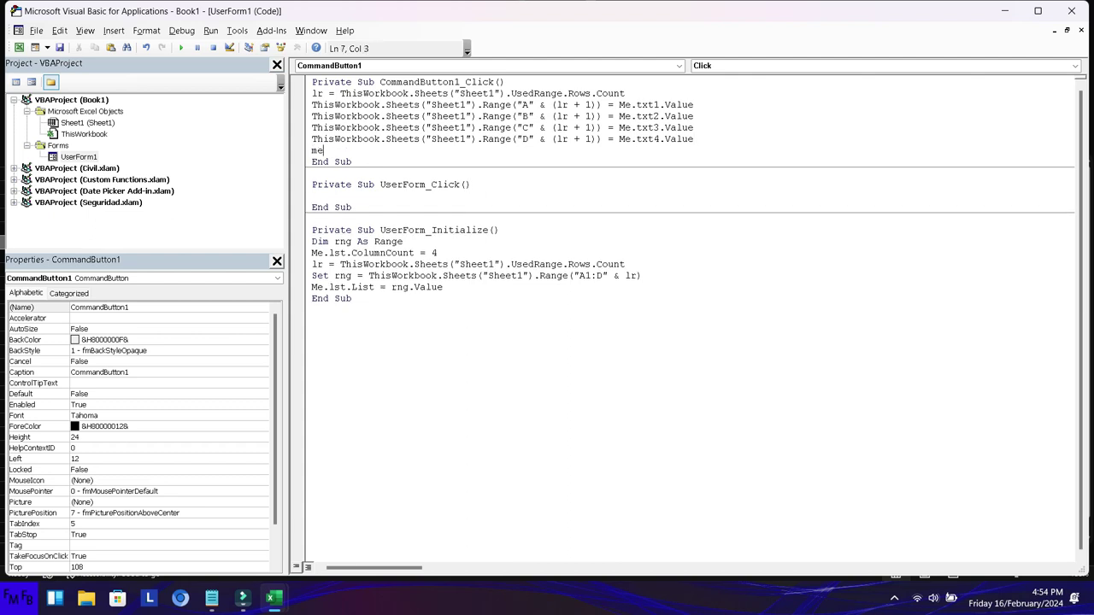
text(.txt)
key(Tab)
text(V)
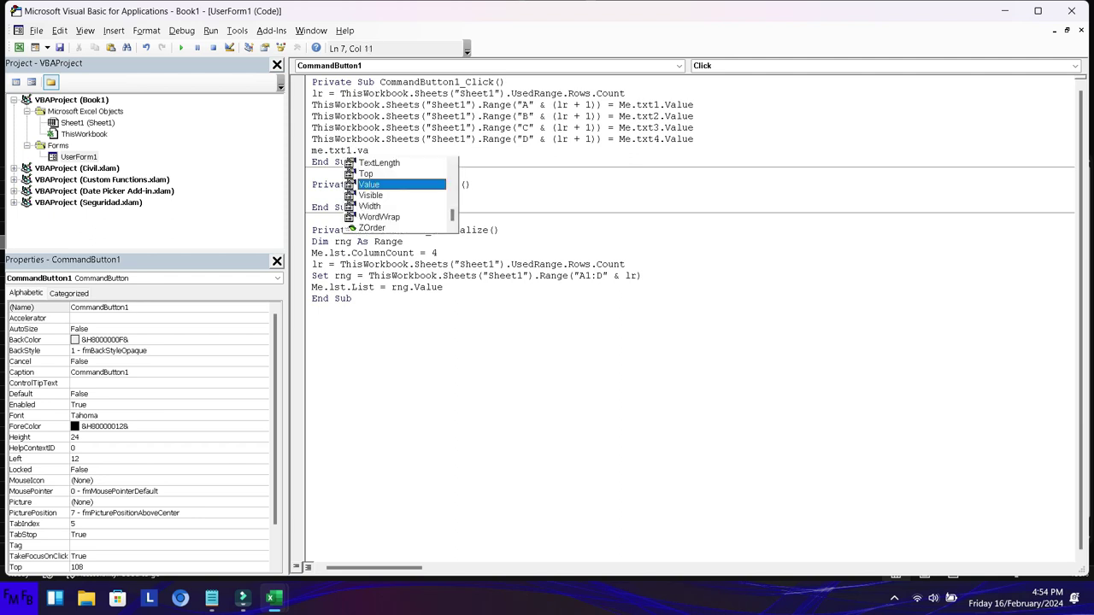
text(alue = "")
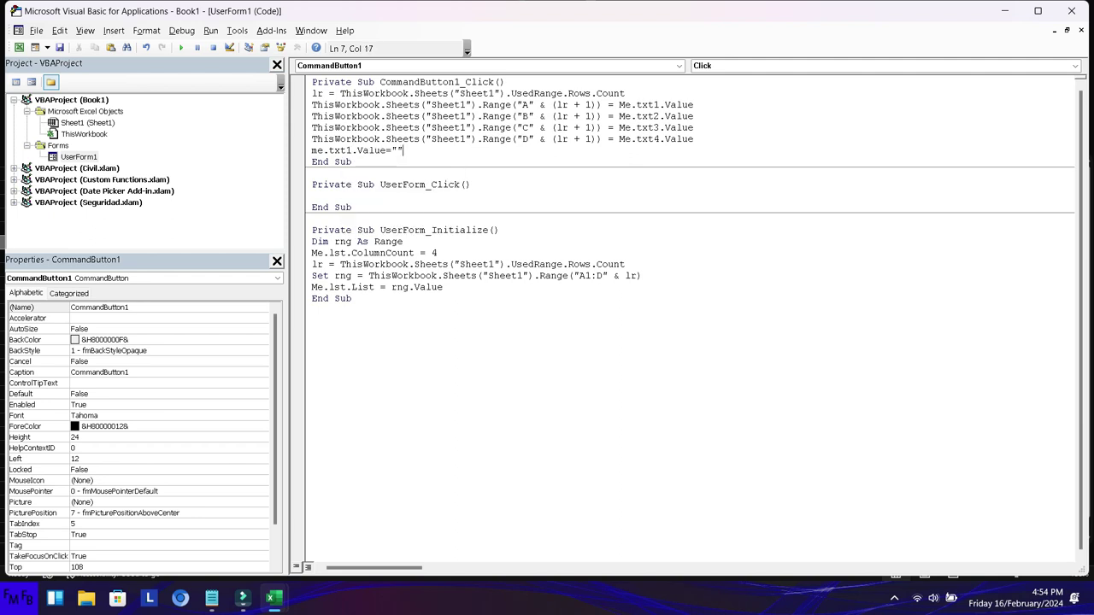
key(Return)
text(me)
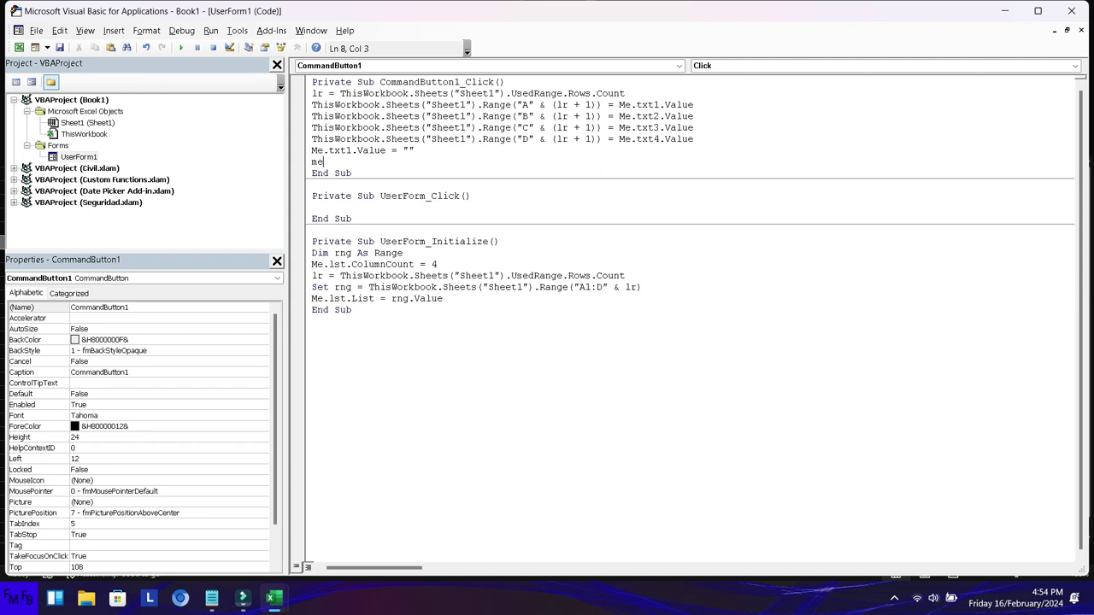
text(.txt2)
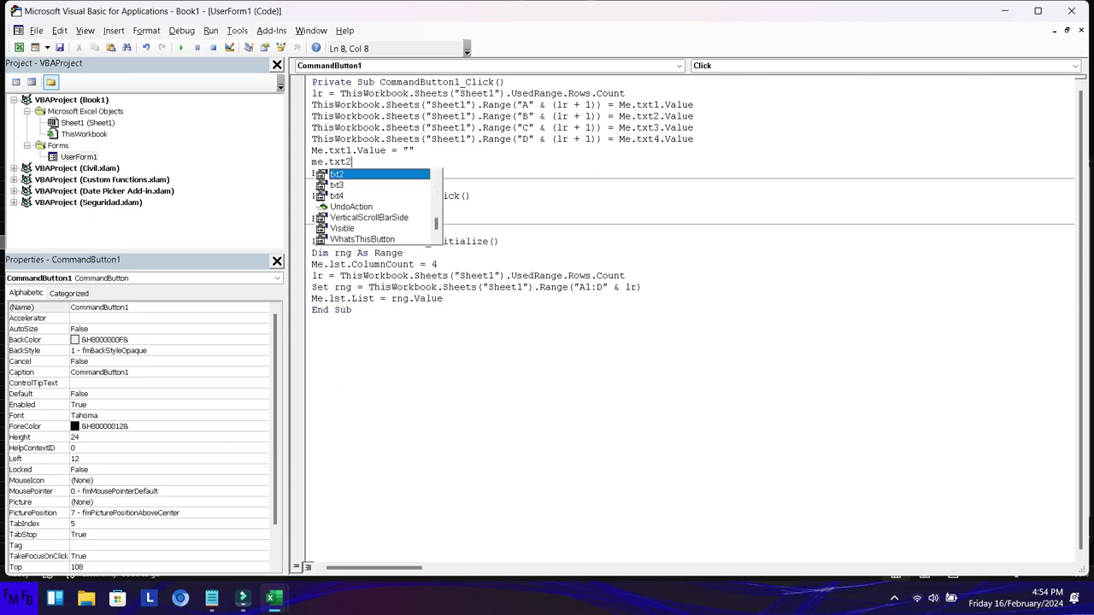
key(Escape)
text(.Value = "")
key(Return)
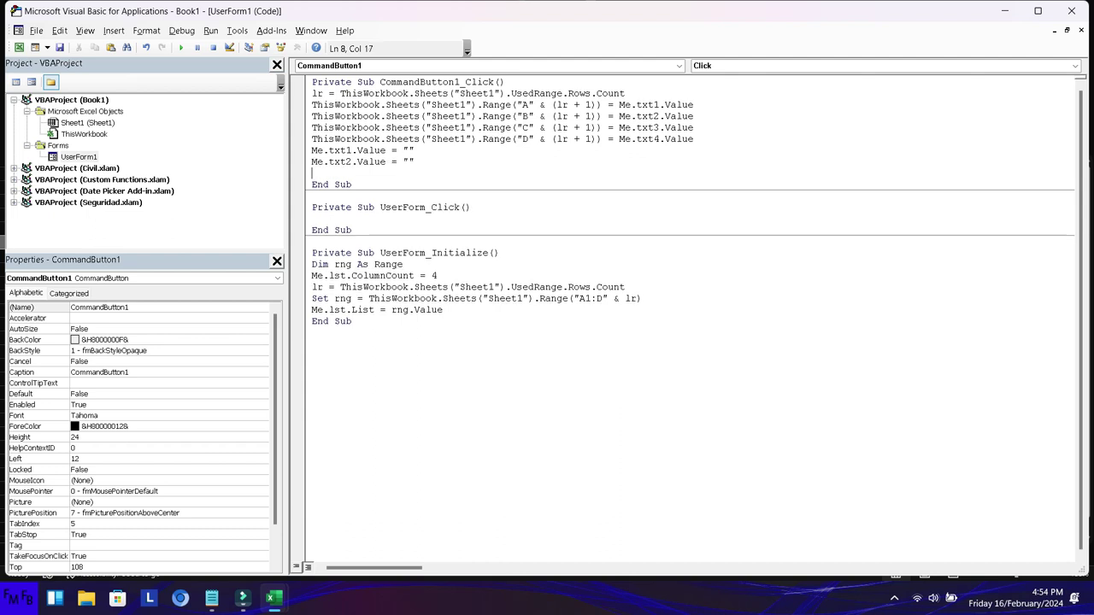
Step: Add lines clearing txt3 and txt4 by setting each Value to ""
text(me)
text(.txt)
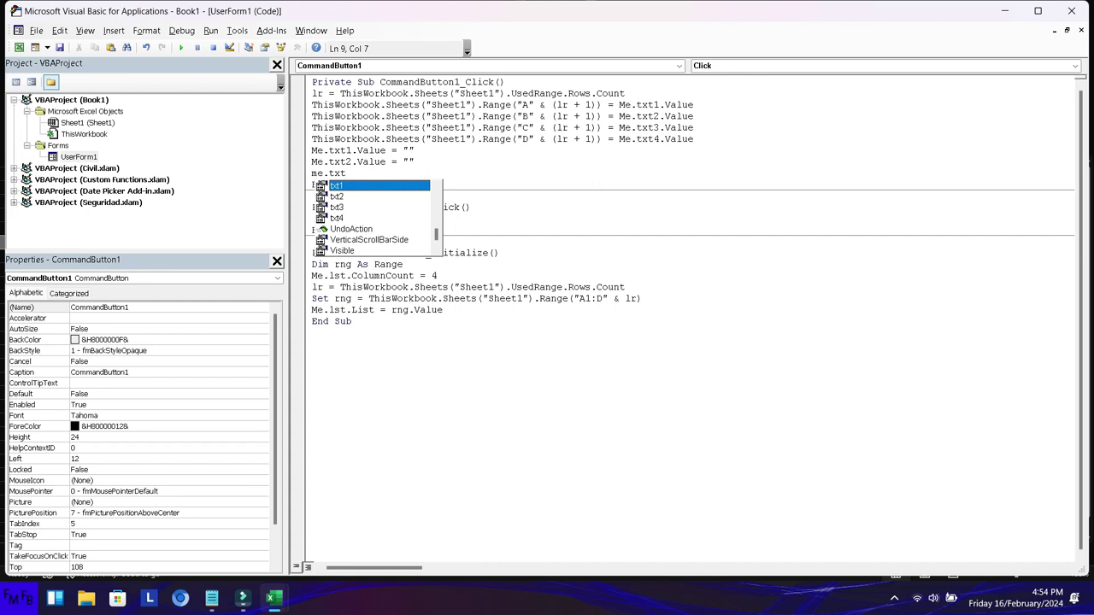
key(Down)
key(Down)
key(Tab)
text(.Value="")
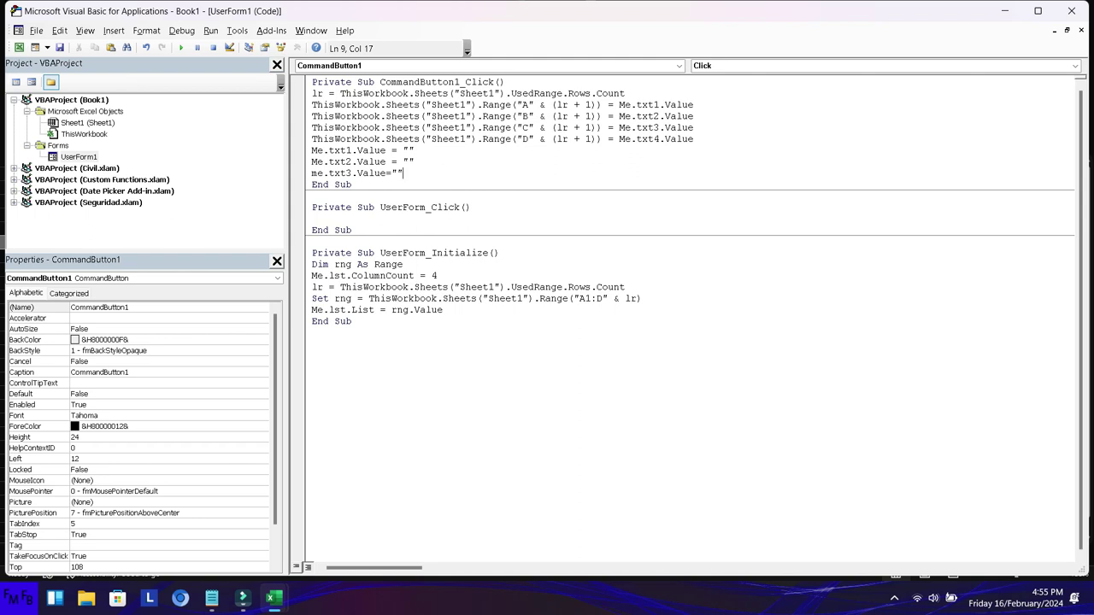
key(Return)
text(me)
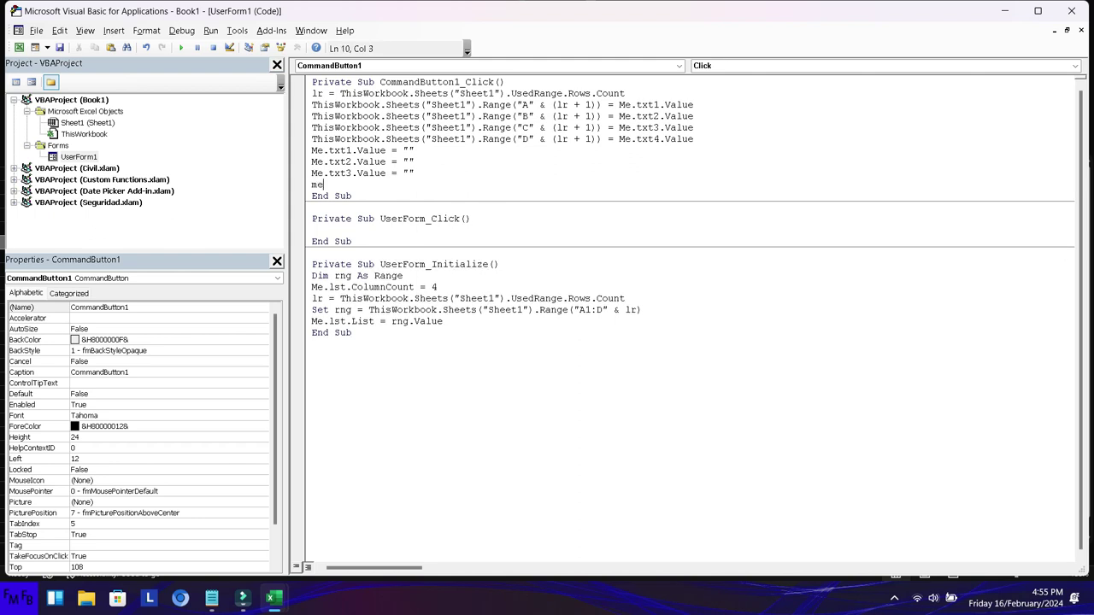
text(.txt4.value)
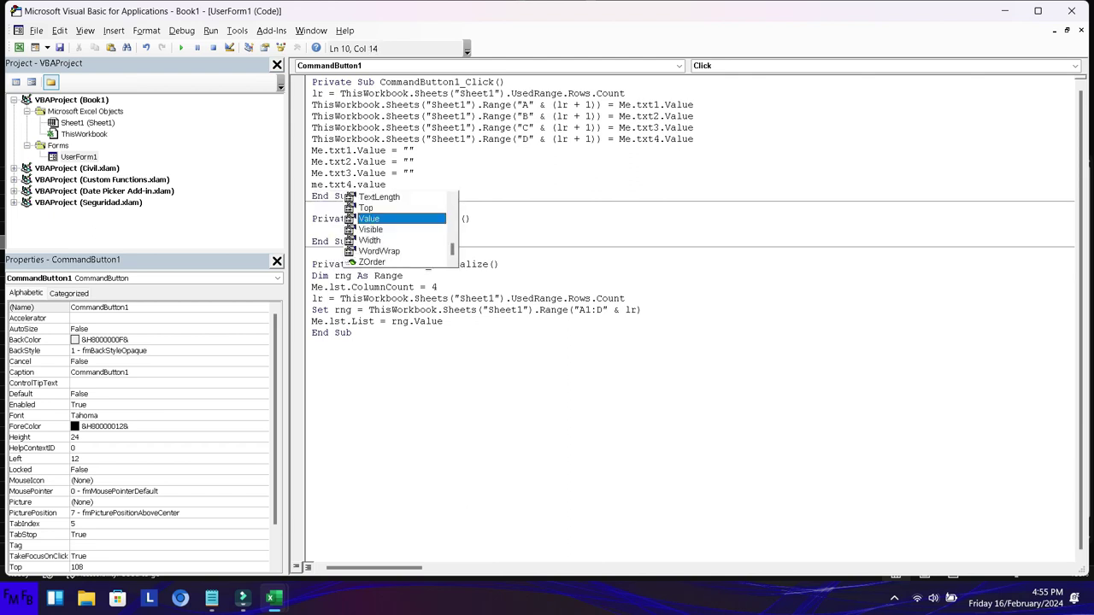
text(="")
key(Return)
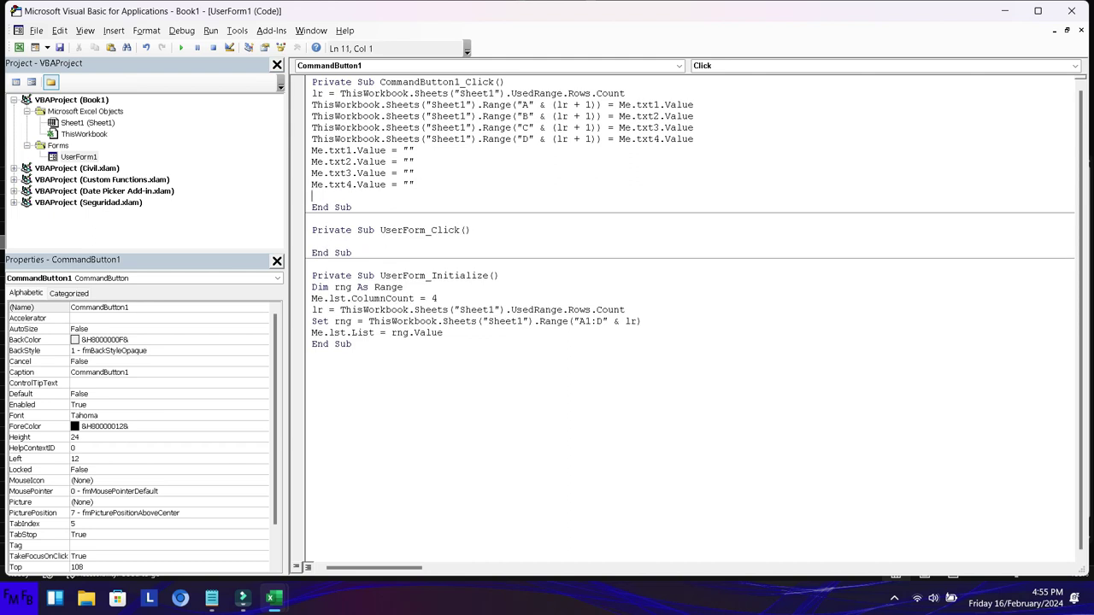
Step: Declare 'Dim rng As Range' directly below the CommandButton1_Click header
click(312, 82)
key(End)
key(Return)
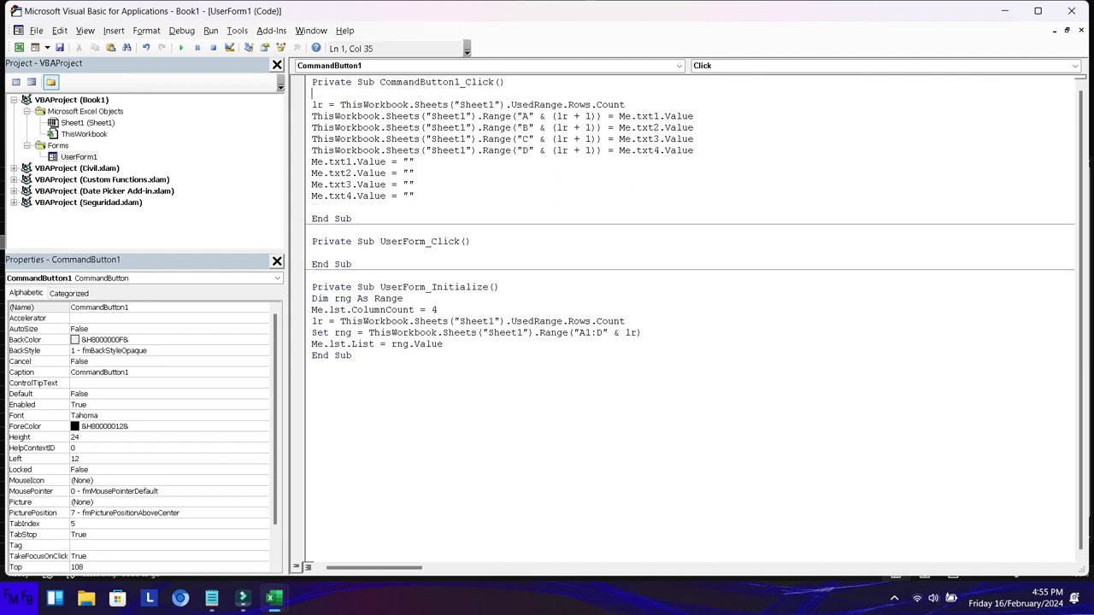
text(dim rng as range)
key(Escape)
key(Down)
key(Down)
key(Down)
key(Down)
key(Down)
key(Down)
key(Down)
key(Down)
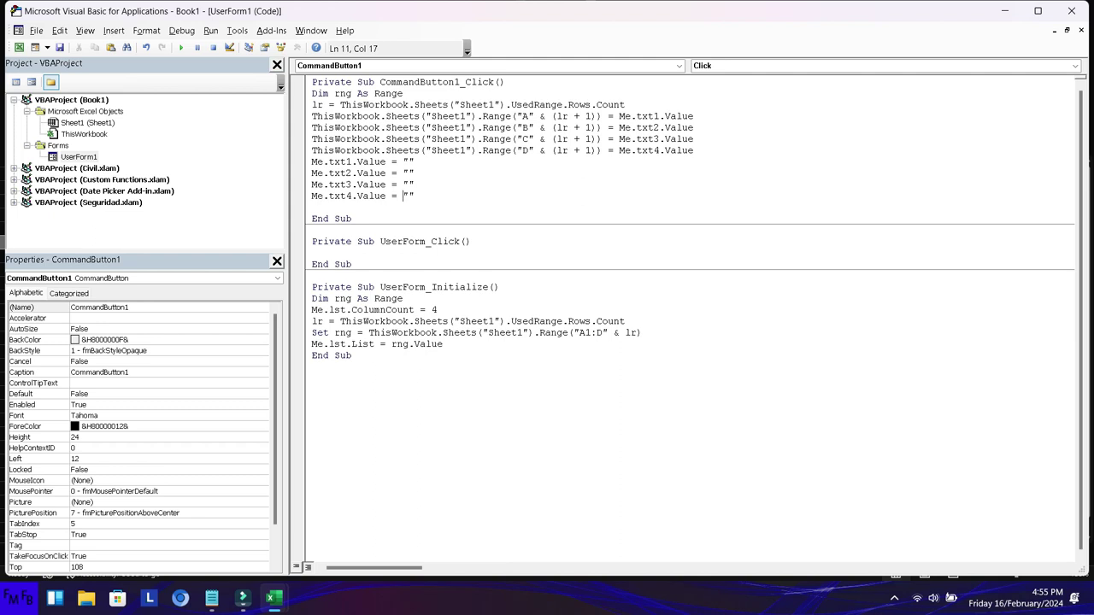
Step: Start a 'Set rng =' line below the txt4 clearing line
key(Up)
key(Up)
key(Up)
key(Up)
key(Up)
key(Up)
key(Down)
key(Down)
key(Down)
key(Down)
key(Down)
key(Return)
text(set rng=)
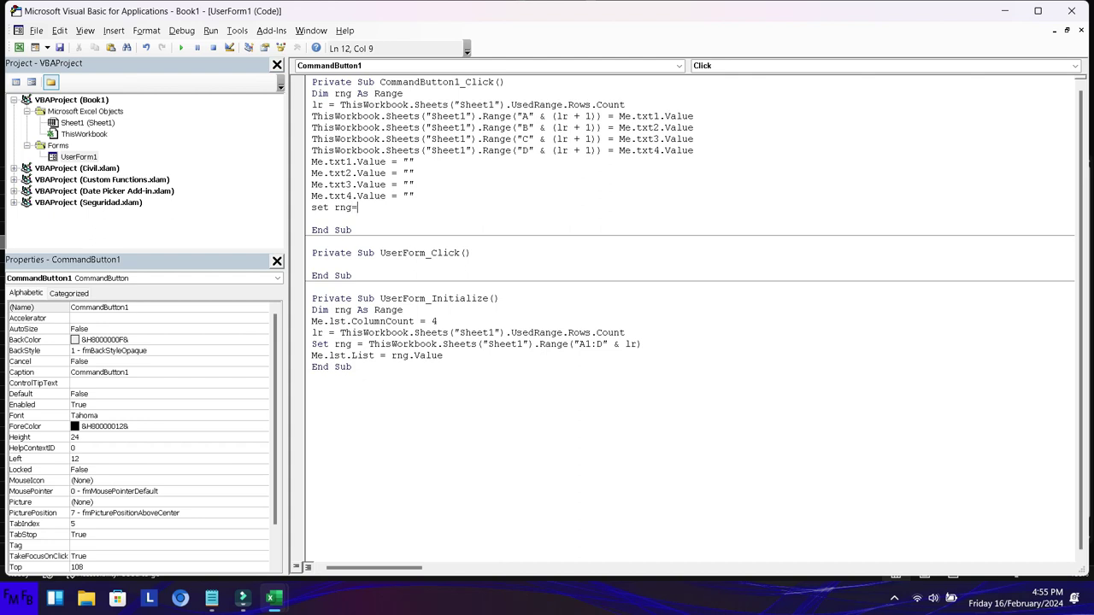
Step: Copy ThisWorkbook.Sheets("Sheet1") from the lr line after Set rng=, adding .Range("A1:D"
key(Up)
key(Return)
key(Up)
key(Up)
key(Up)
key(Up)
key(Up)
key(Up)
key(Up)
key(Up)
key(ctrl+Left)
key(ctrl+shift+Right)
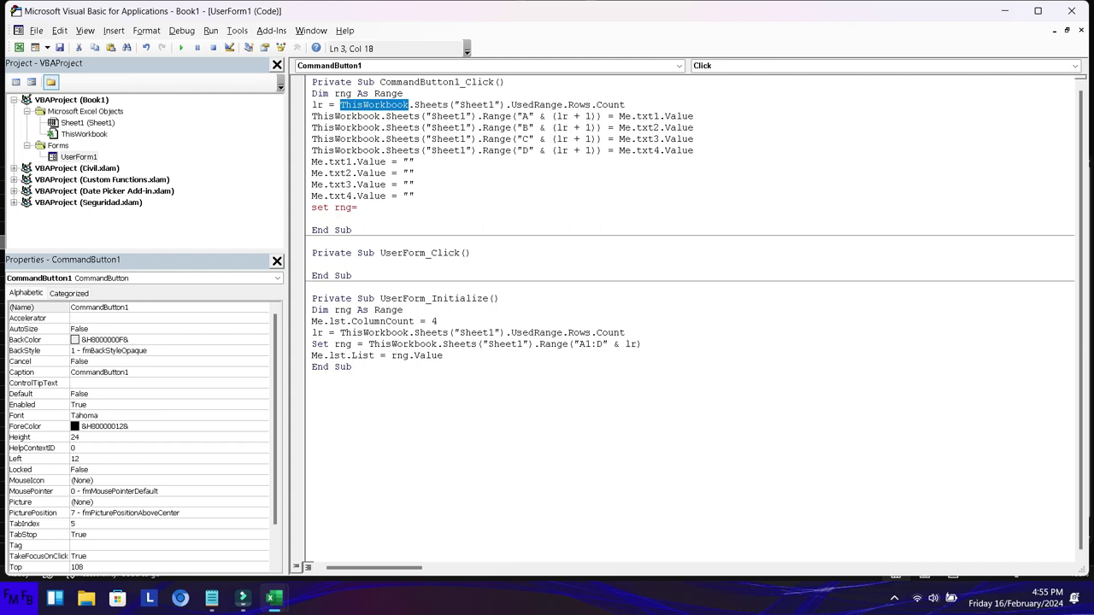
key(ctrl+shift+Right)
key(ctrl+shift+Right)
key(ctrl+shift+Right)
key(ctrl+shift+Right)
key(ctrl+c)
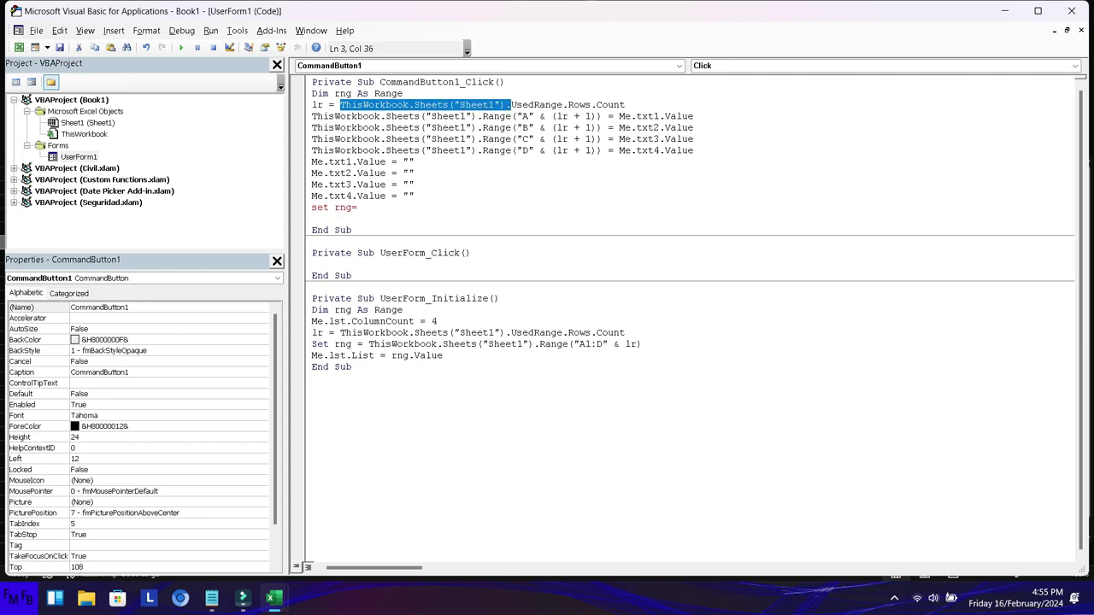
key(Down)
key(Down)
key(Down)
key(Down)
key(Down)
key(Down)
key(Down)
key(Down)
key(Down)
key(ctrl+v)
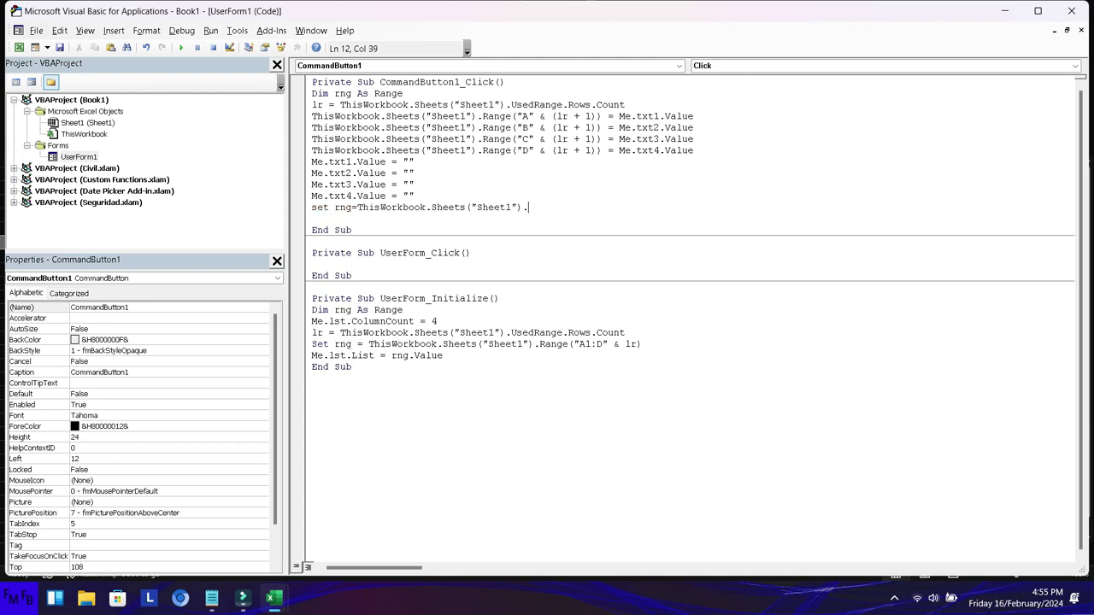
text(Range())
key(Left)
text(")
text(A1:D)
Step: Insert lr = lr + 1 and change the range to Range("A1:D" & lr)
click(415, 196)
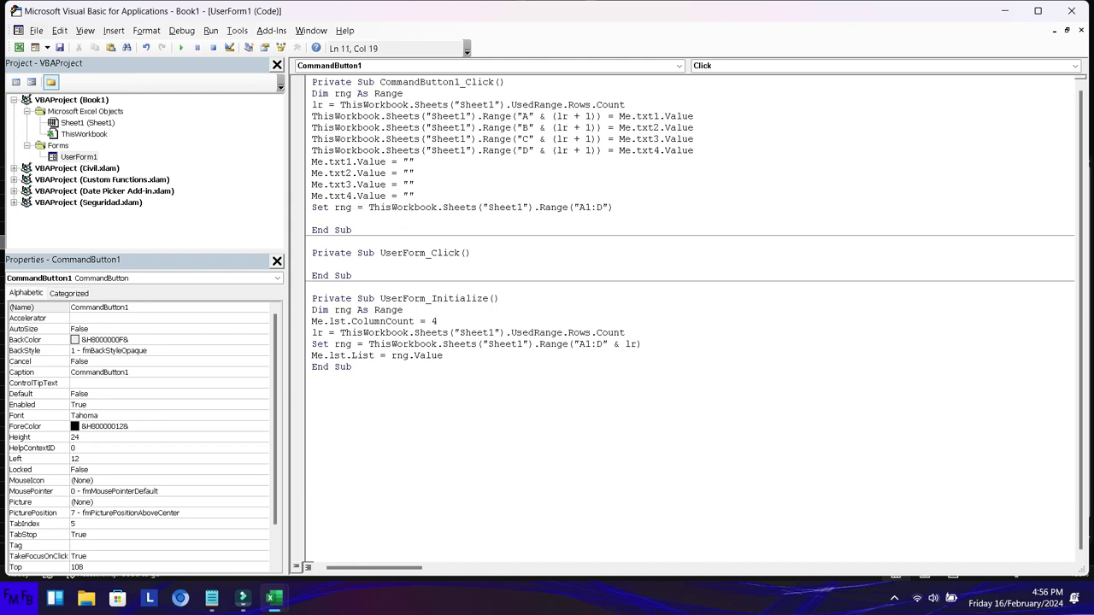
key(Return)
text(lr=lr+1)
click(352, 219)
click(538, 219)
click(609, 218)
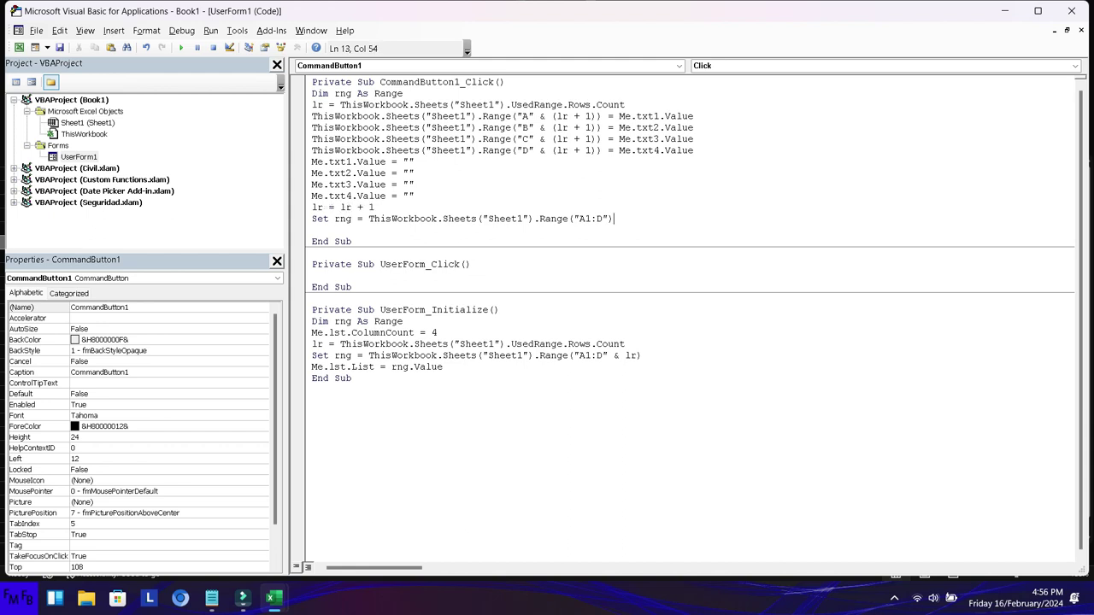
text(& lr)
Step: Add Me.lst.List = rng.Value below the Set rng line to reload the listbox
click(313, 230)
text(wi)
key(BackSpace)
key(BackSpace)
text(me.lst)
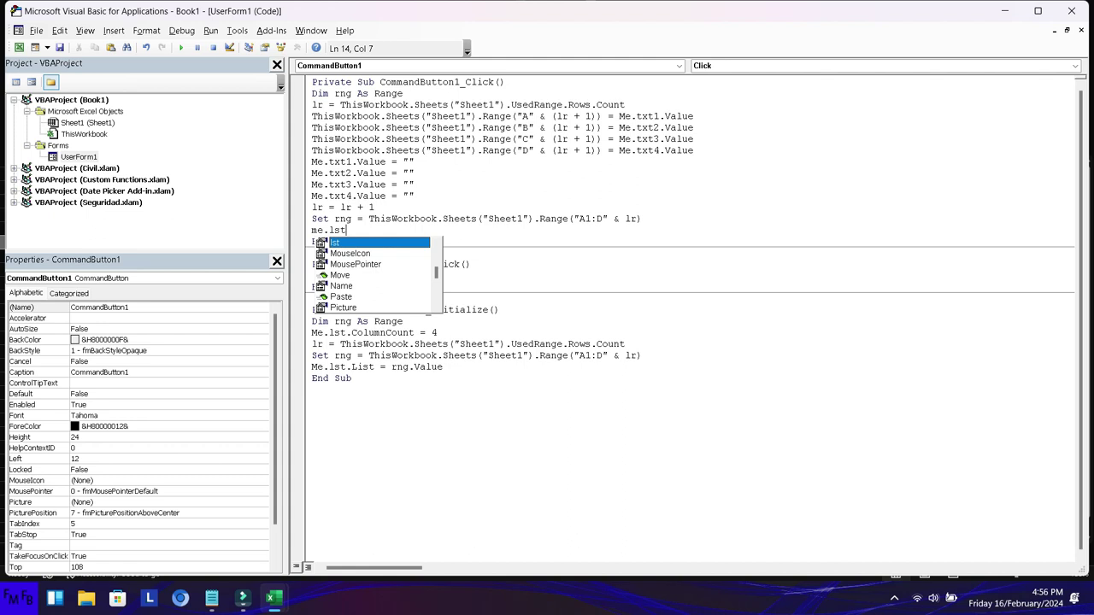
text(.list=rng)
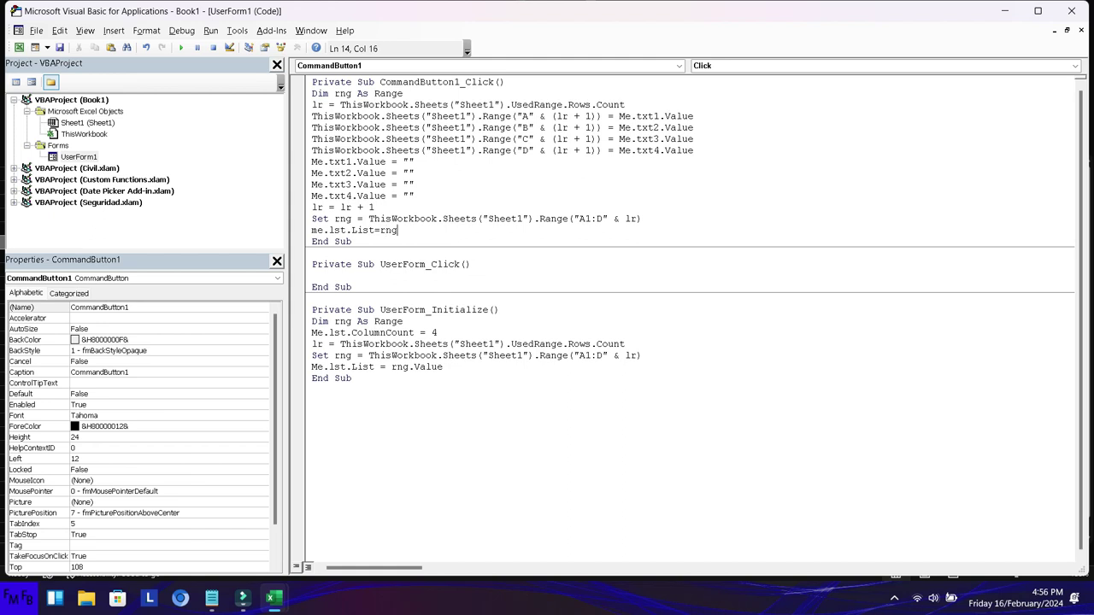
text(.Valu)
key(Tab)
Step: Insert Me.lst.Clear after the lr line in CommandButton1_Click, then run UserForm1 with F5
click(403, 321)
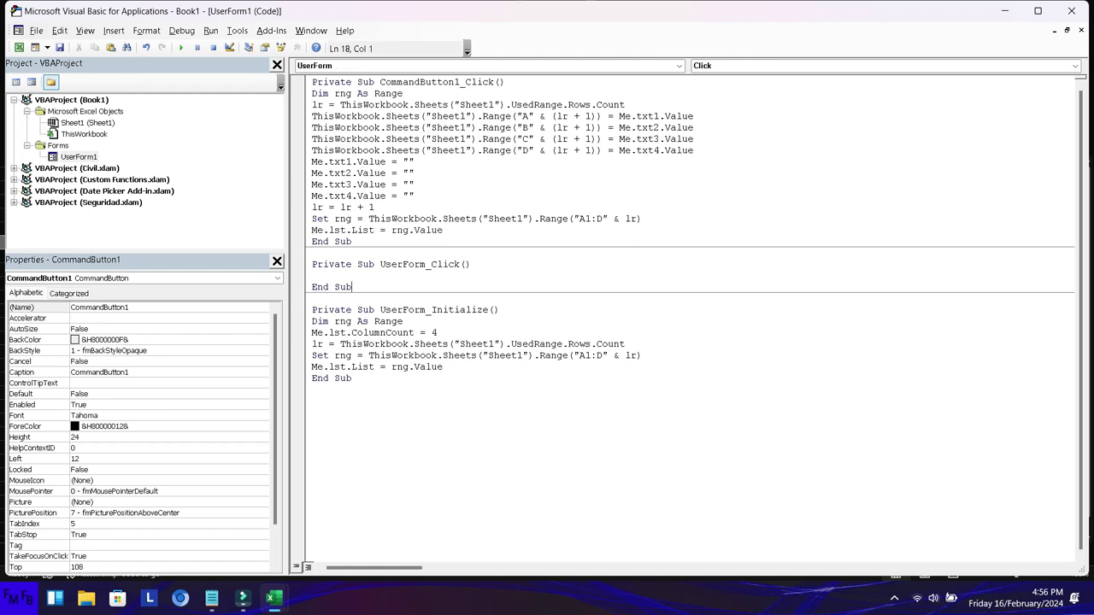
click(430, 82)
click(506, 82)
key(Return)
text(me)
key(BackSpace)
key(BackSpace)
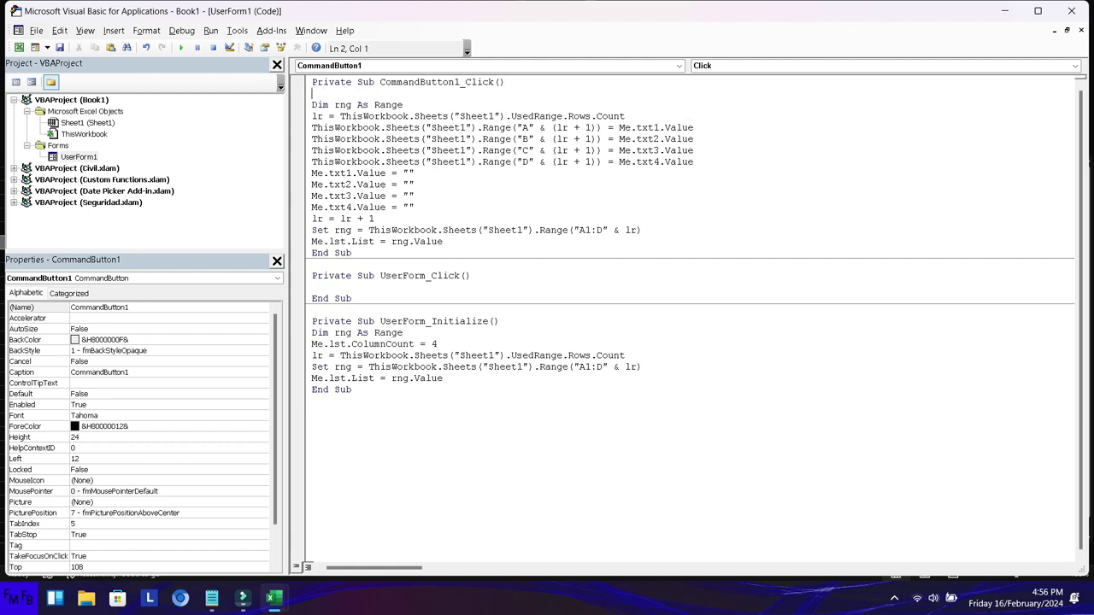
key(BackSpace)
key(Down)
key(Down)
key(Down)
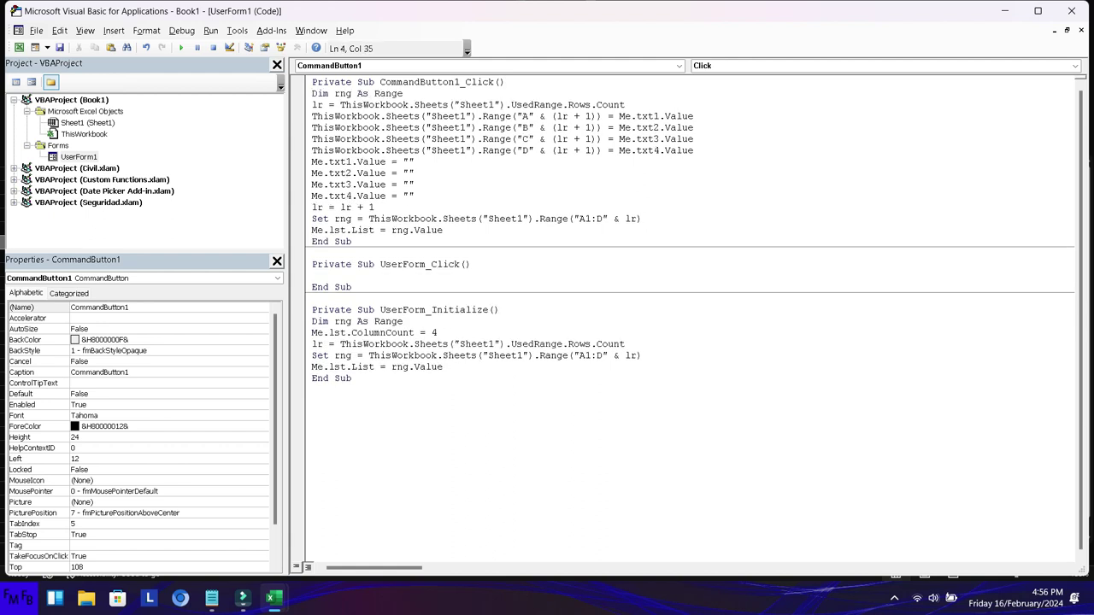
key(Up)
key(End)
key(Return)
text(me)
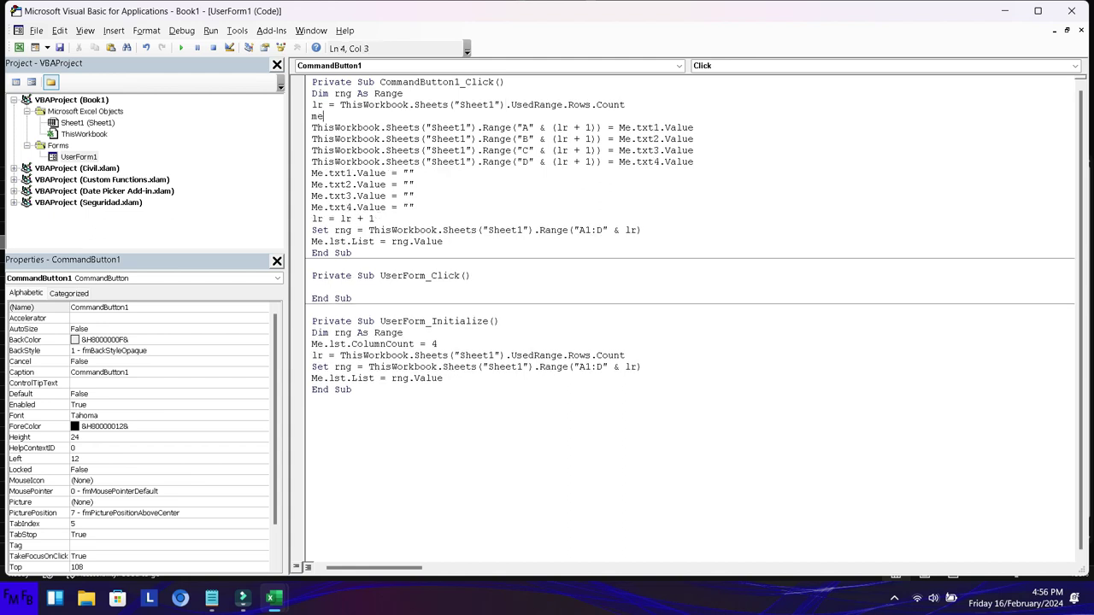
text(.lst)
text(.cl)
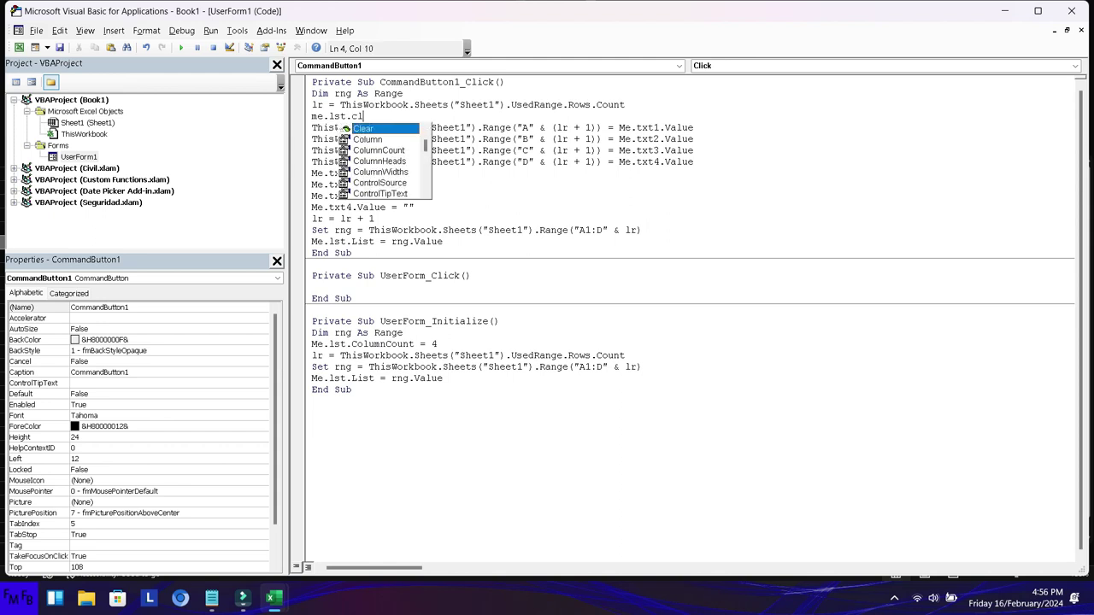
key(Tab)
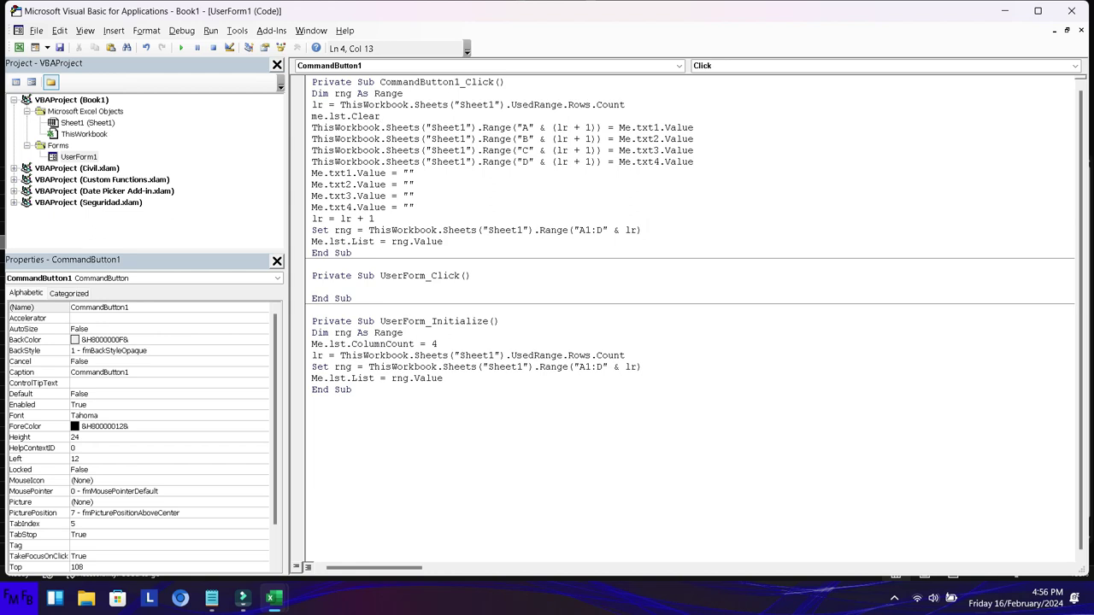
key(F5)
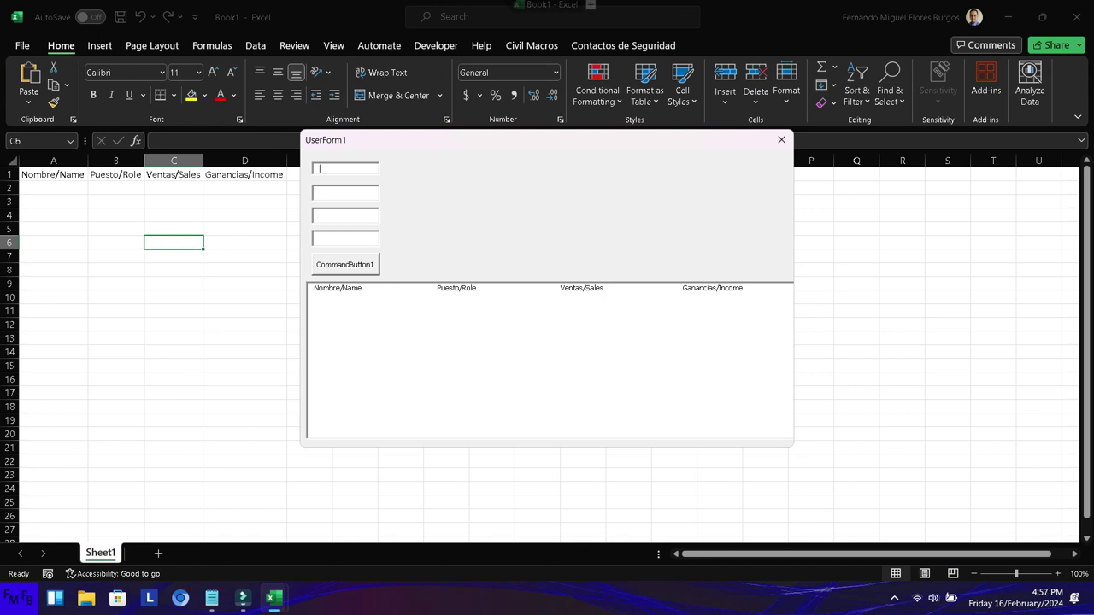
Step: Submit the first record 1, 2, 3, 4 through the form
text(1)
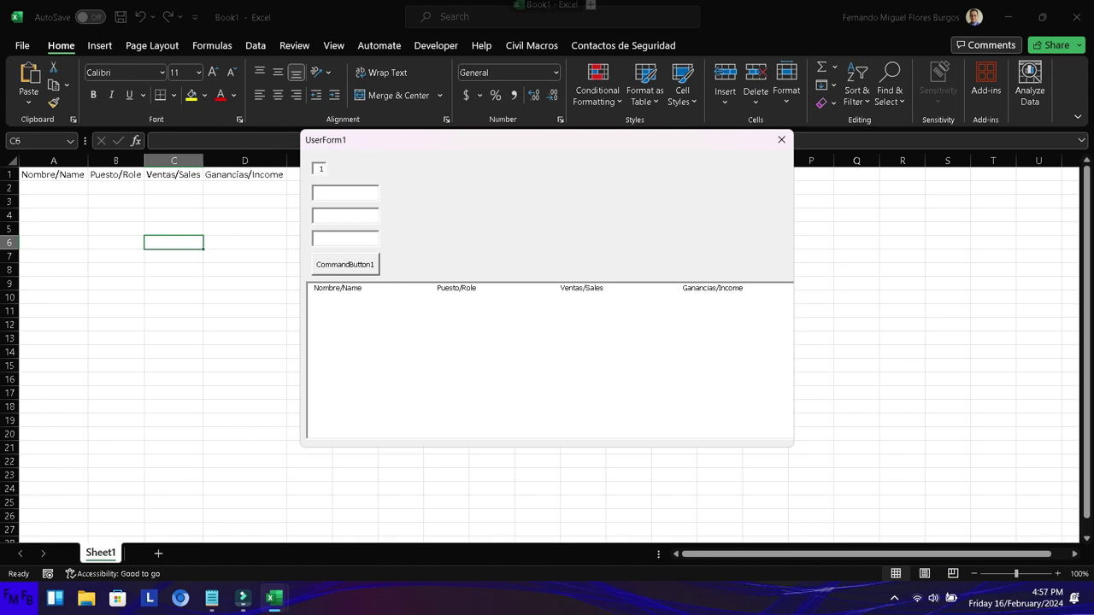
text(2)
text(3)
text(4)
key(Return)
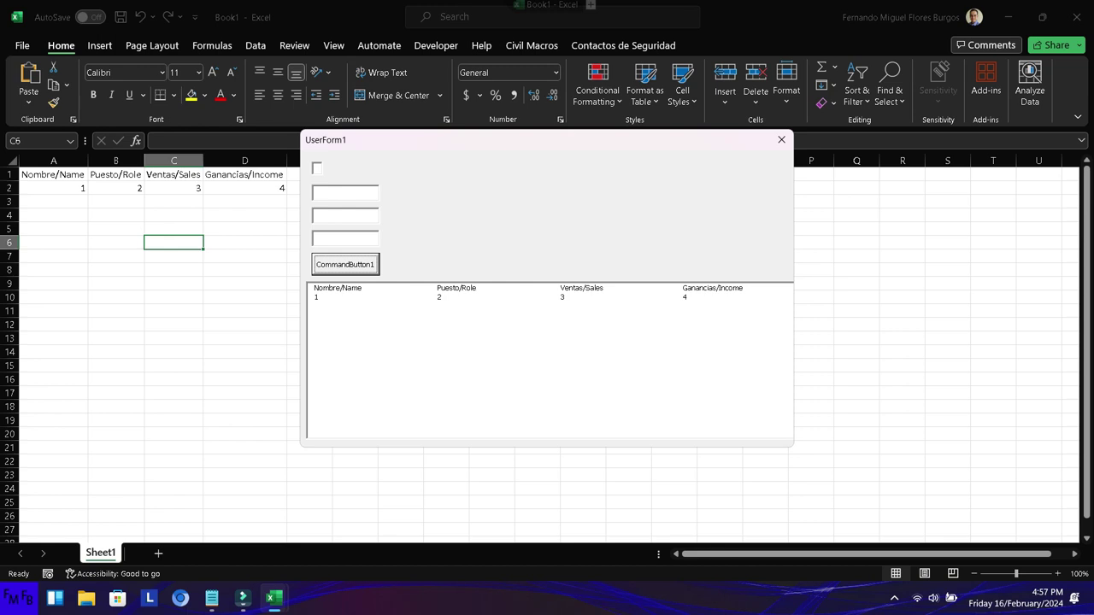
key(Tab)
text(77)
Step: Submit a second record with 7 in every textbox
key(Tab)
text(7)
key(Tab)
text(7)
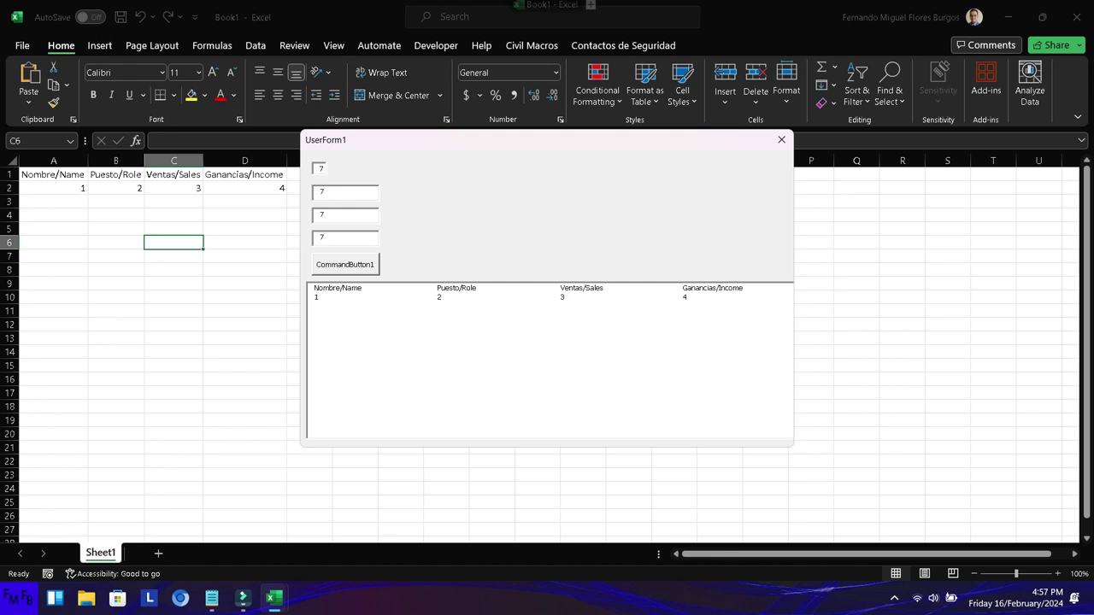
key(Tab)
key(Return)
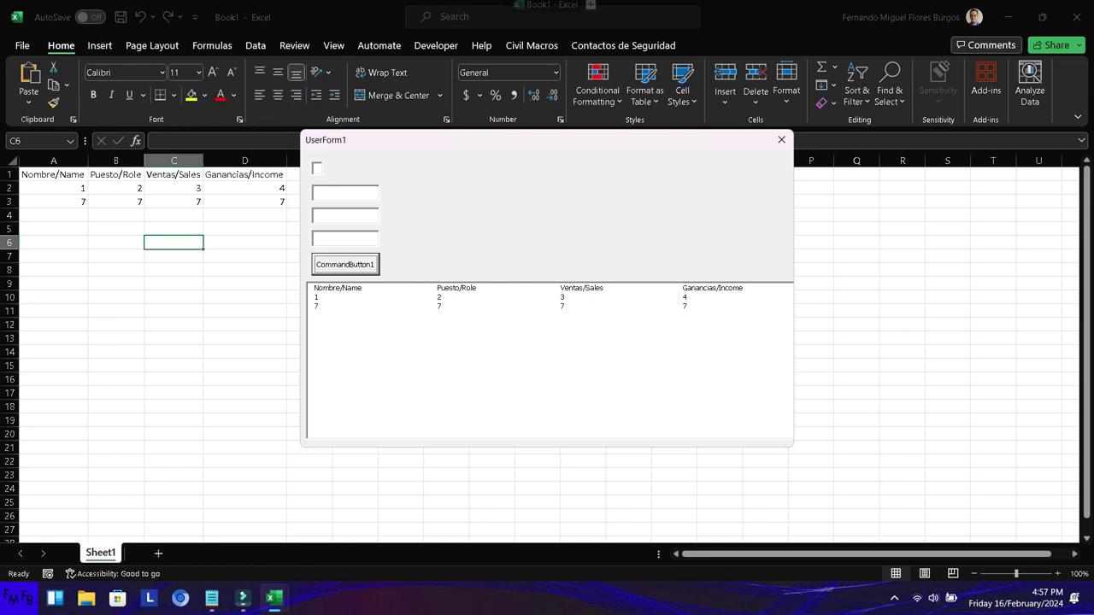
click(894, 598)
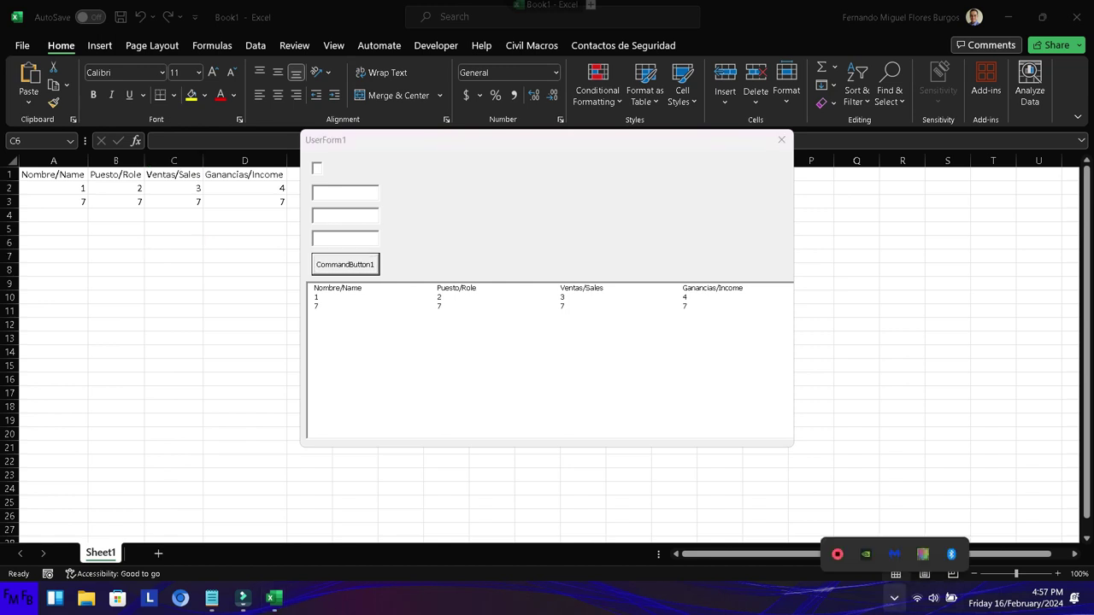